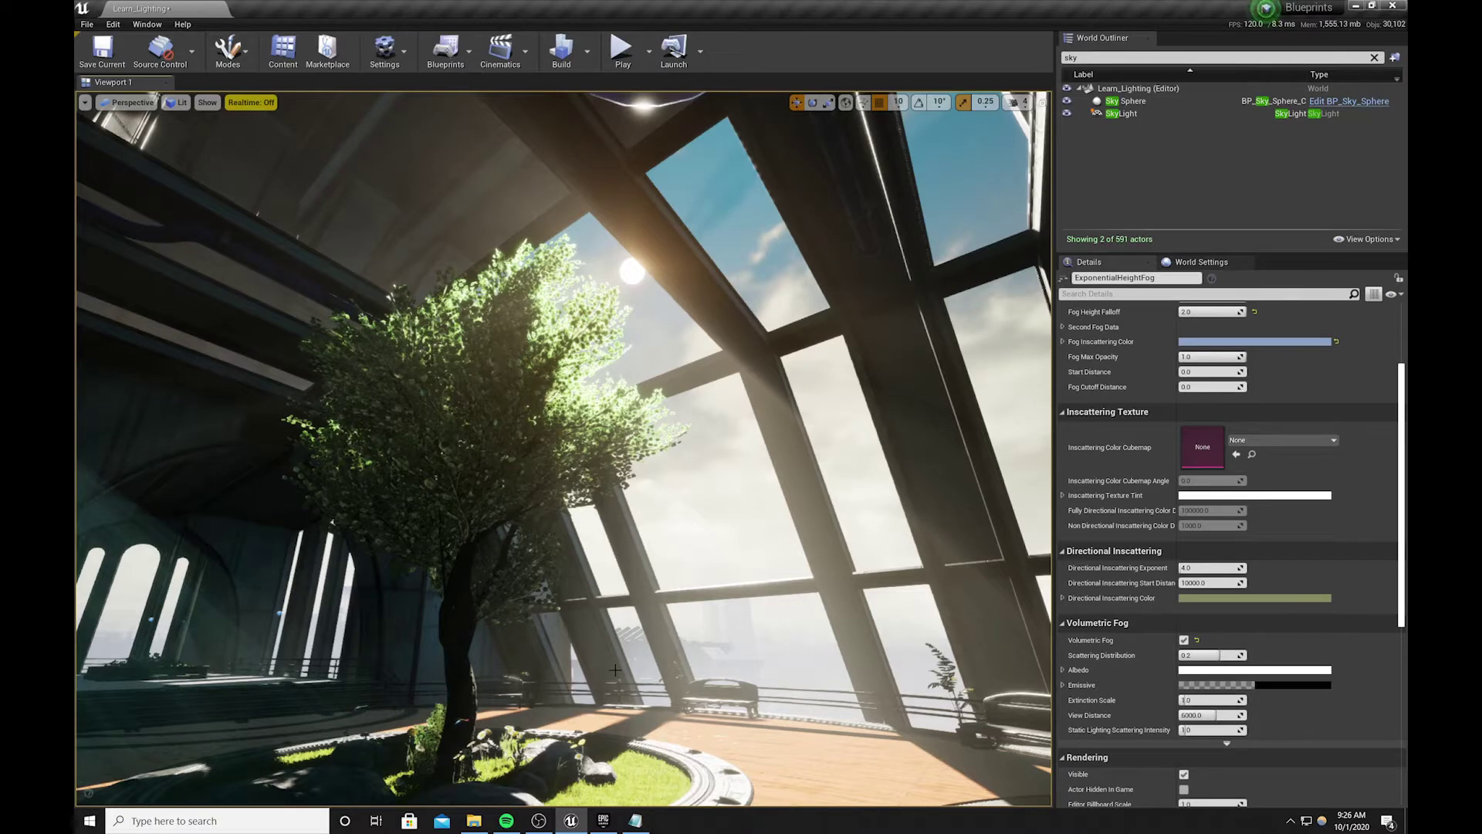
Set the exponential height fog's volumetric Albedo to a darkened warm beige with linear hex A99475FF.
right_click_drag(615, 670, 633, 656)
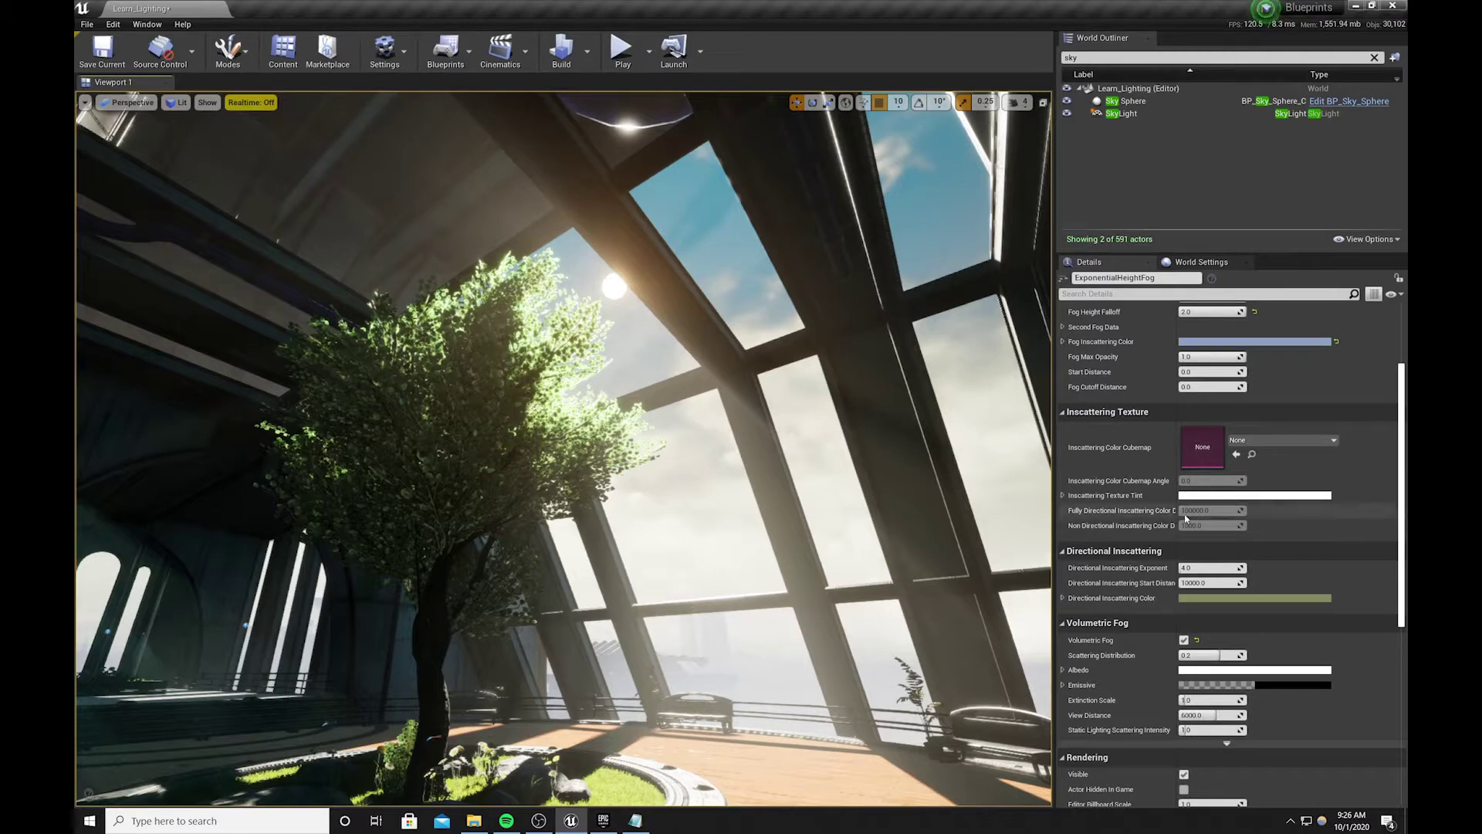
scroll(1177, 513, "down", 1)
scroll(1177, 513, "down", 3)
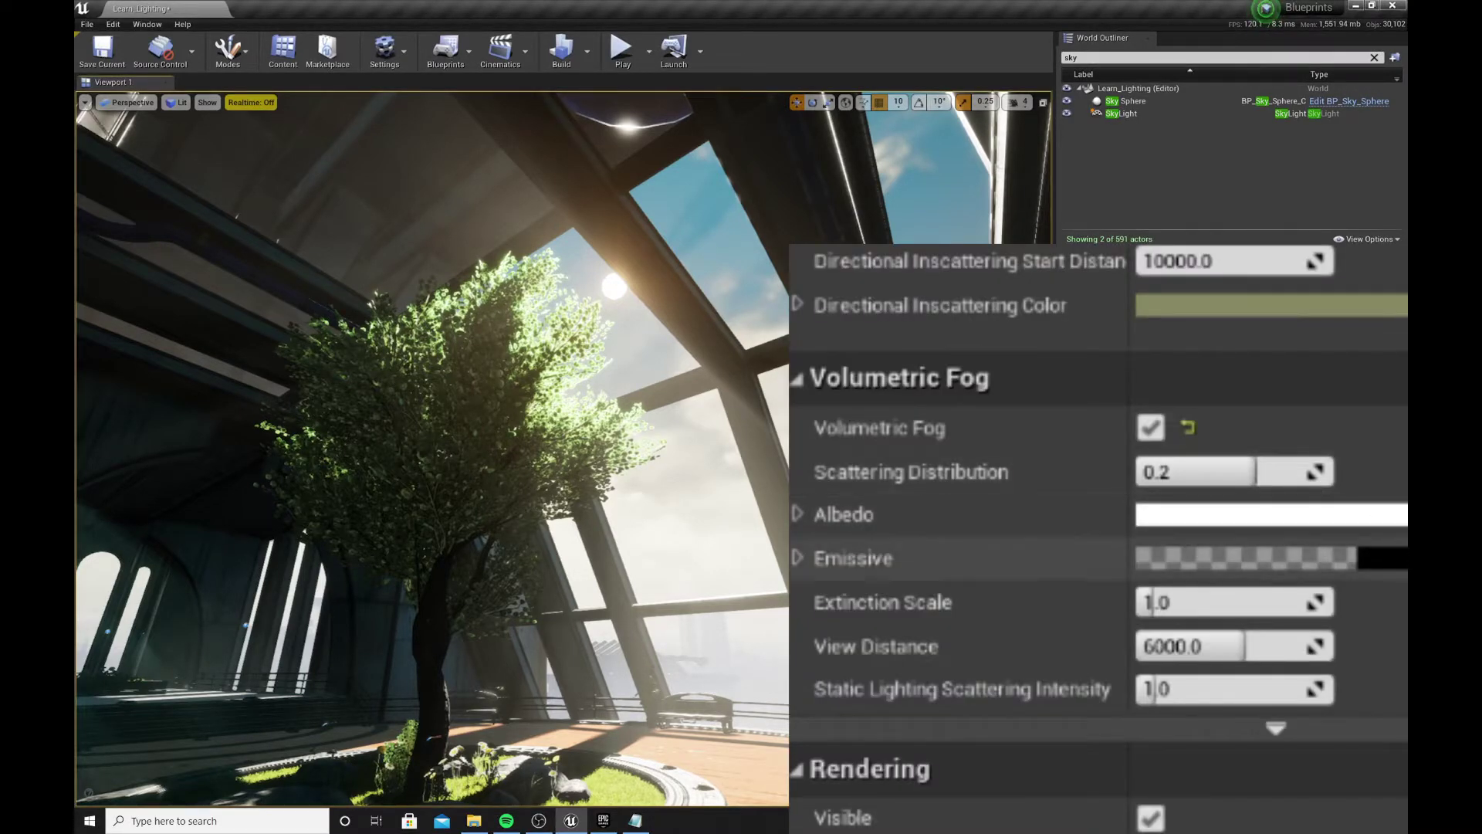
left_click(1307, 576)
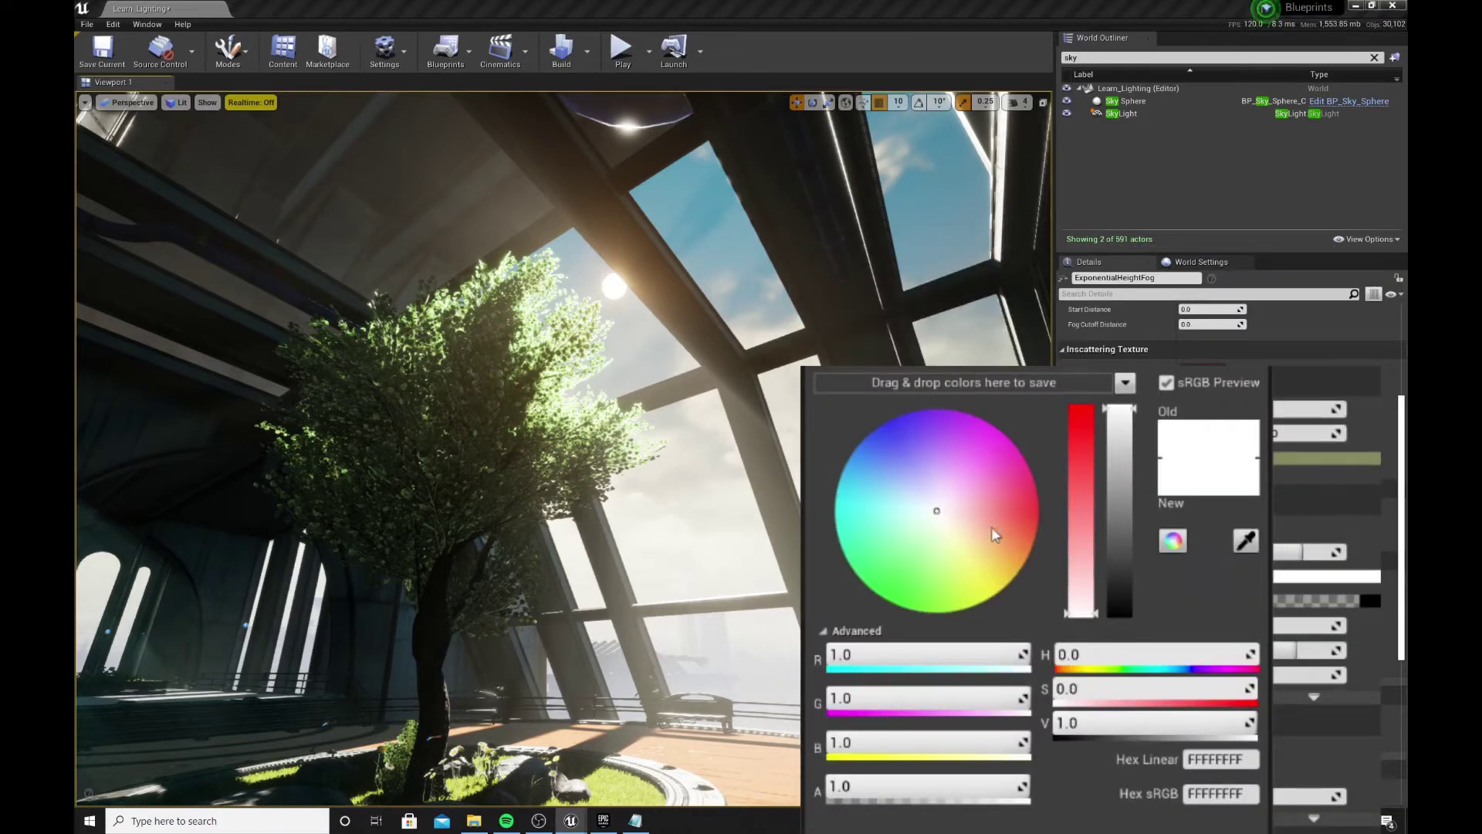
mouse_move(936, 511)
left_mouse_down()
mouse_move(973, 524)
mouse_move(962, 531)
left_mouse_up()
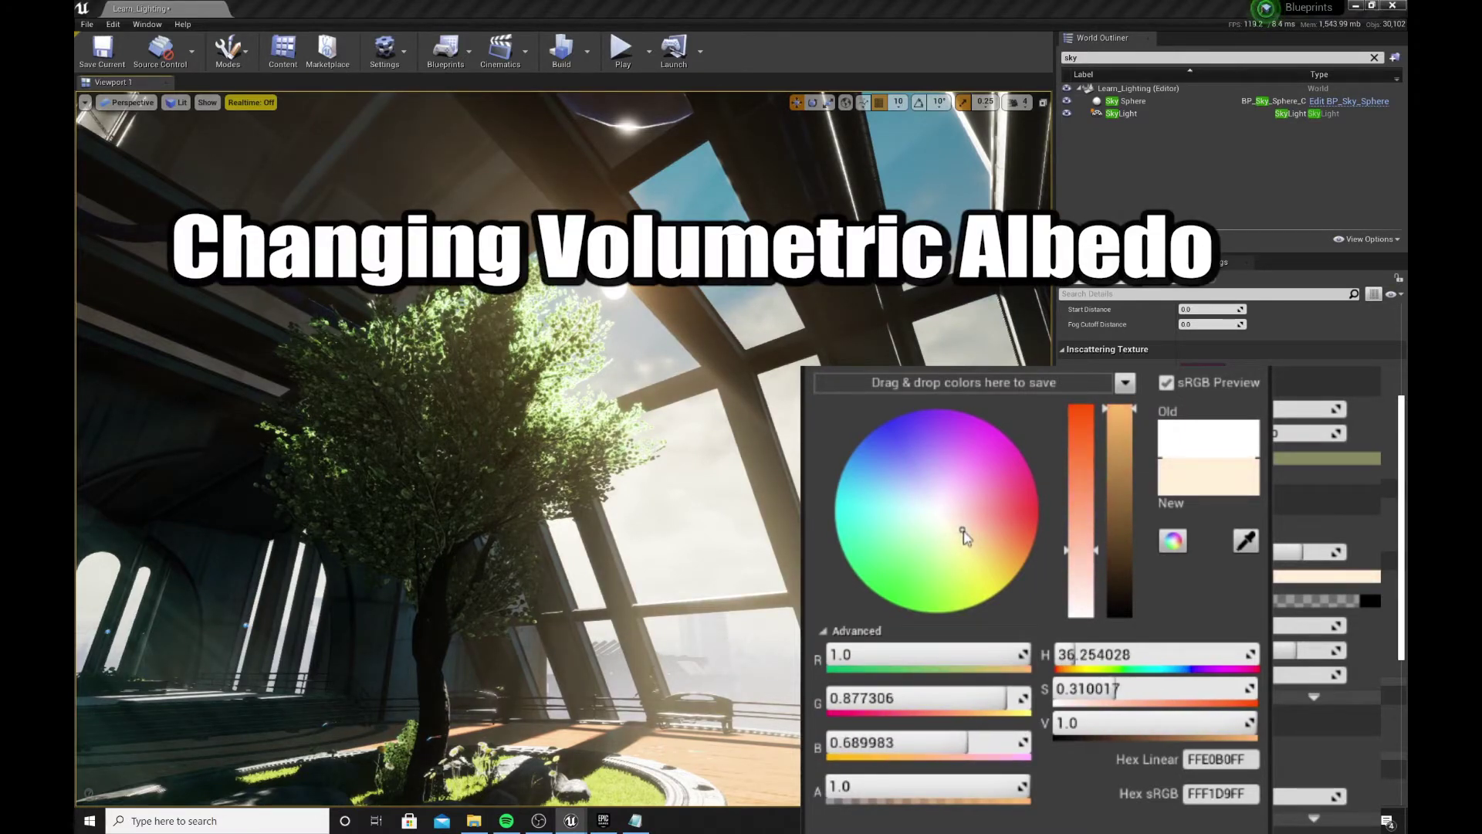
mouse_move(1119, 463)
left_mouse_down()
mouse_move(1124, 556)
mouse_move(1130, 451)
mouse_move(1132, 478)
left_mouse_up()
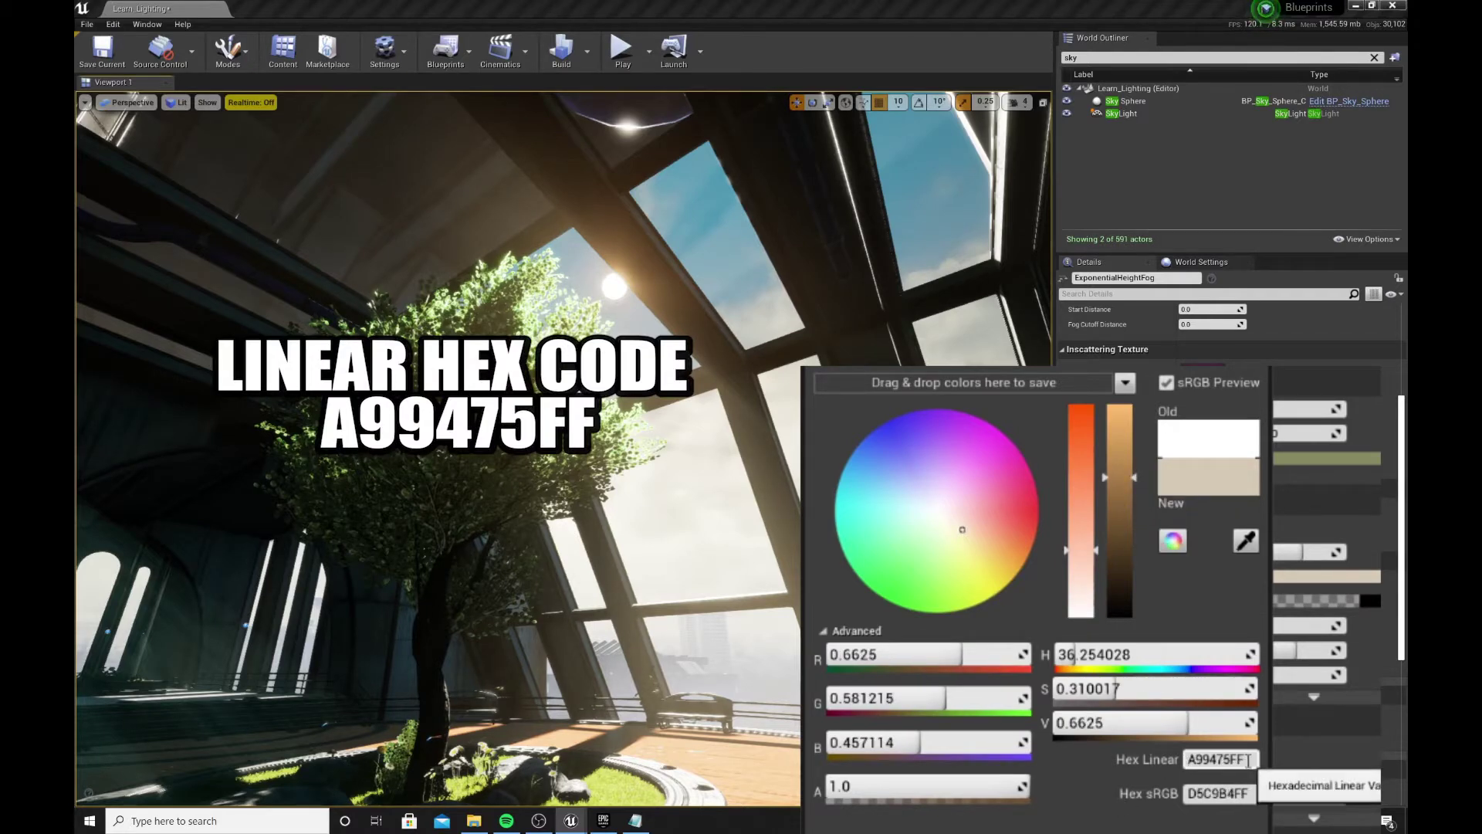
Set the height fog's Directional Inscattering Color to a warm peach with linear hex BB906CFF.
left_click(1204, 534)
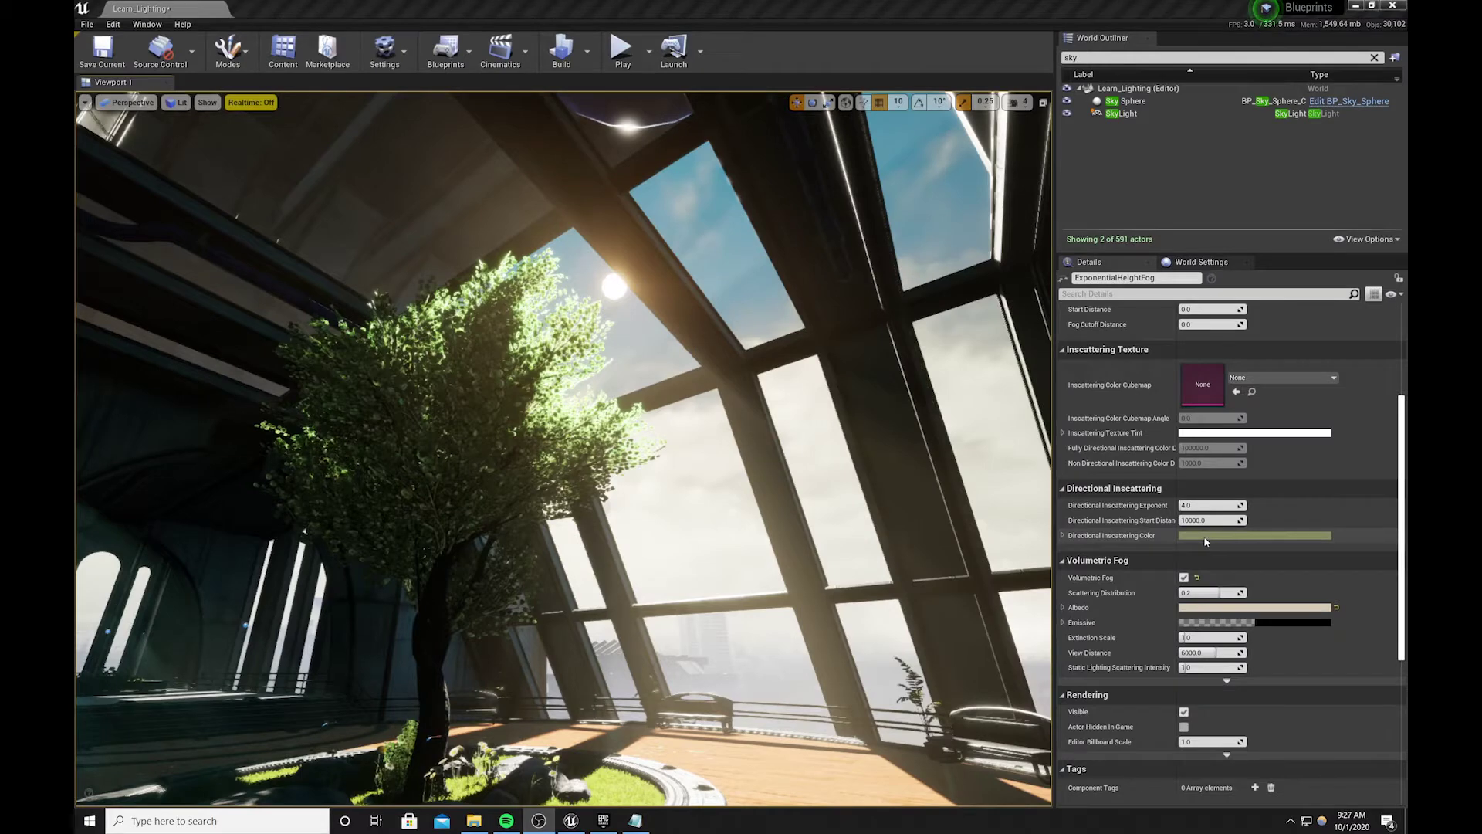
left_click(1210, 536)
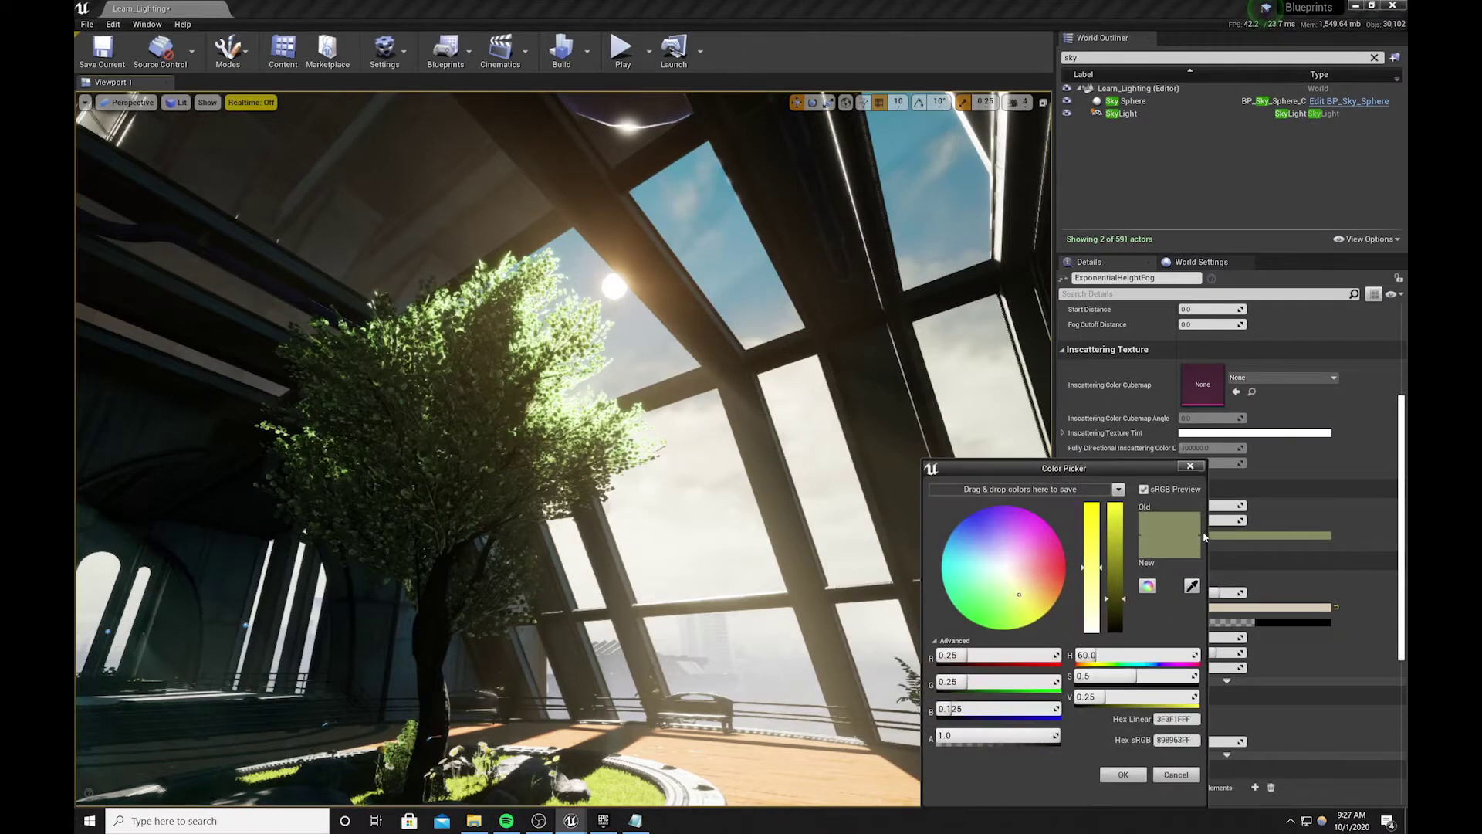
left_click_drag(971, 581, 982, 550)
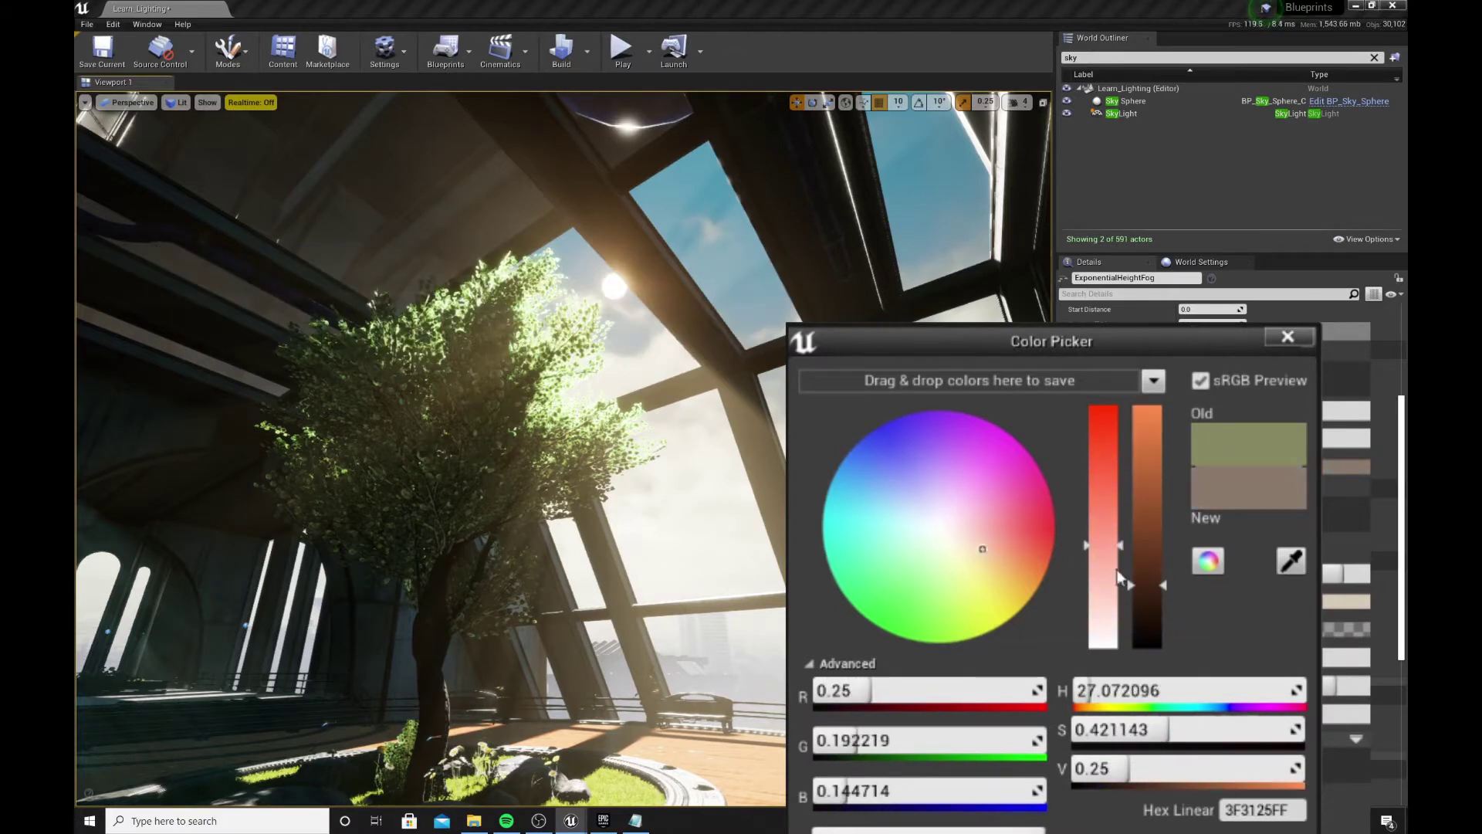
left_click_drag(1147, 586, 1131, 502)
left_click_drag(1104, 554, 1105, 539)
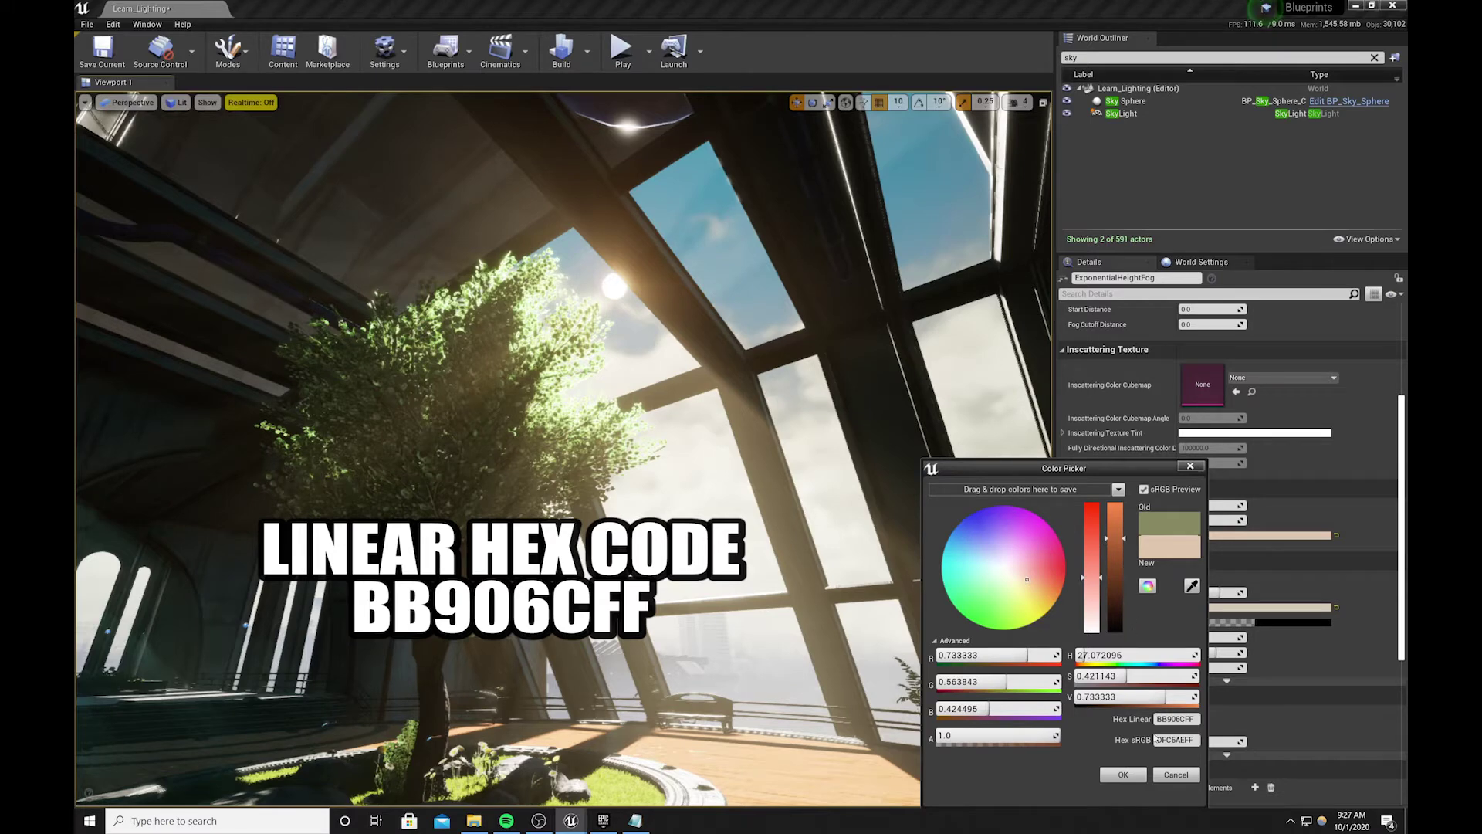
left_click(1169, 719)
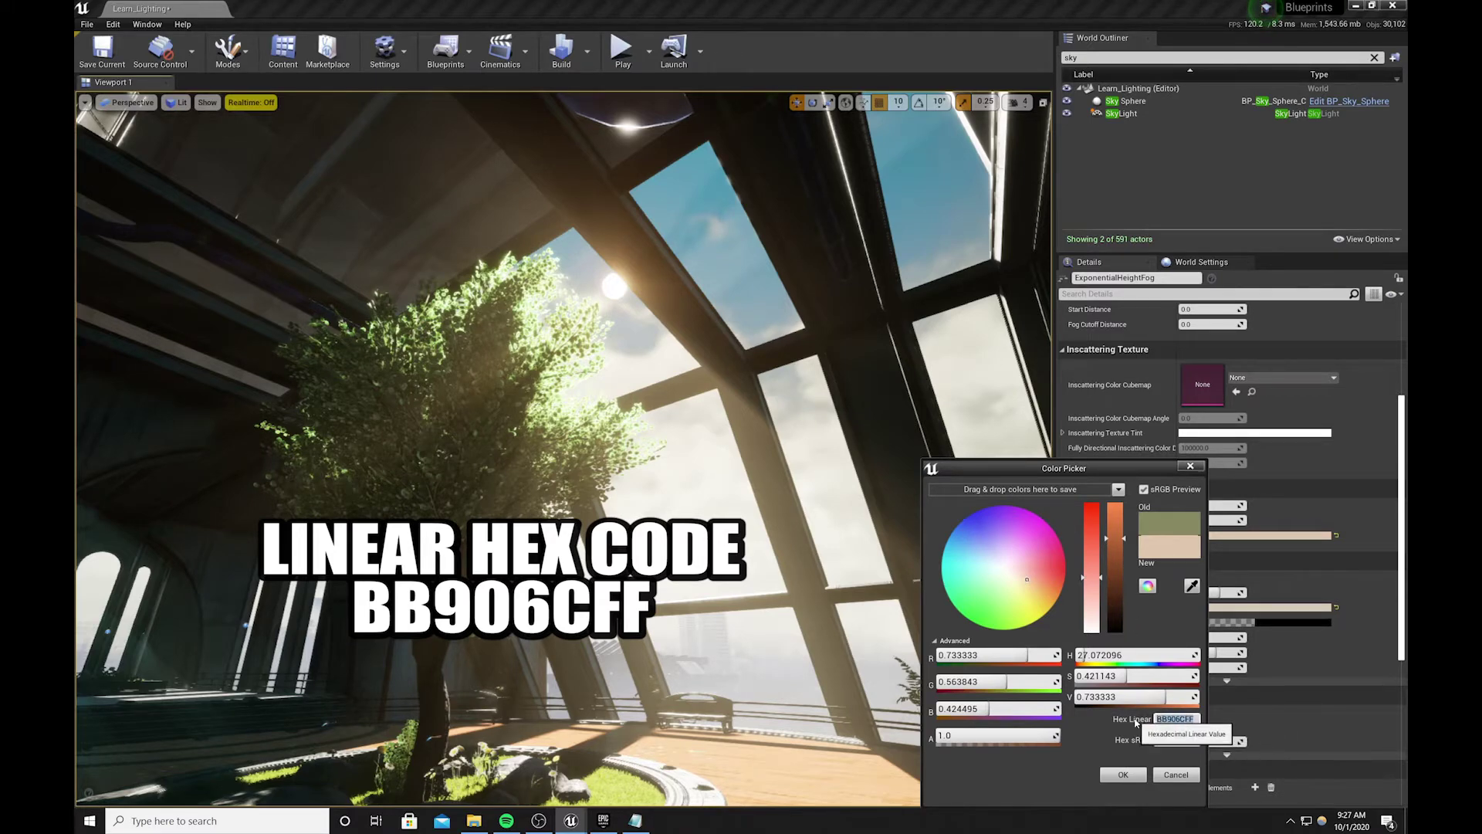
left_click(1121, 775)
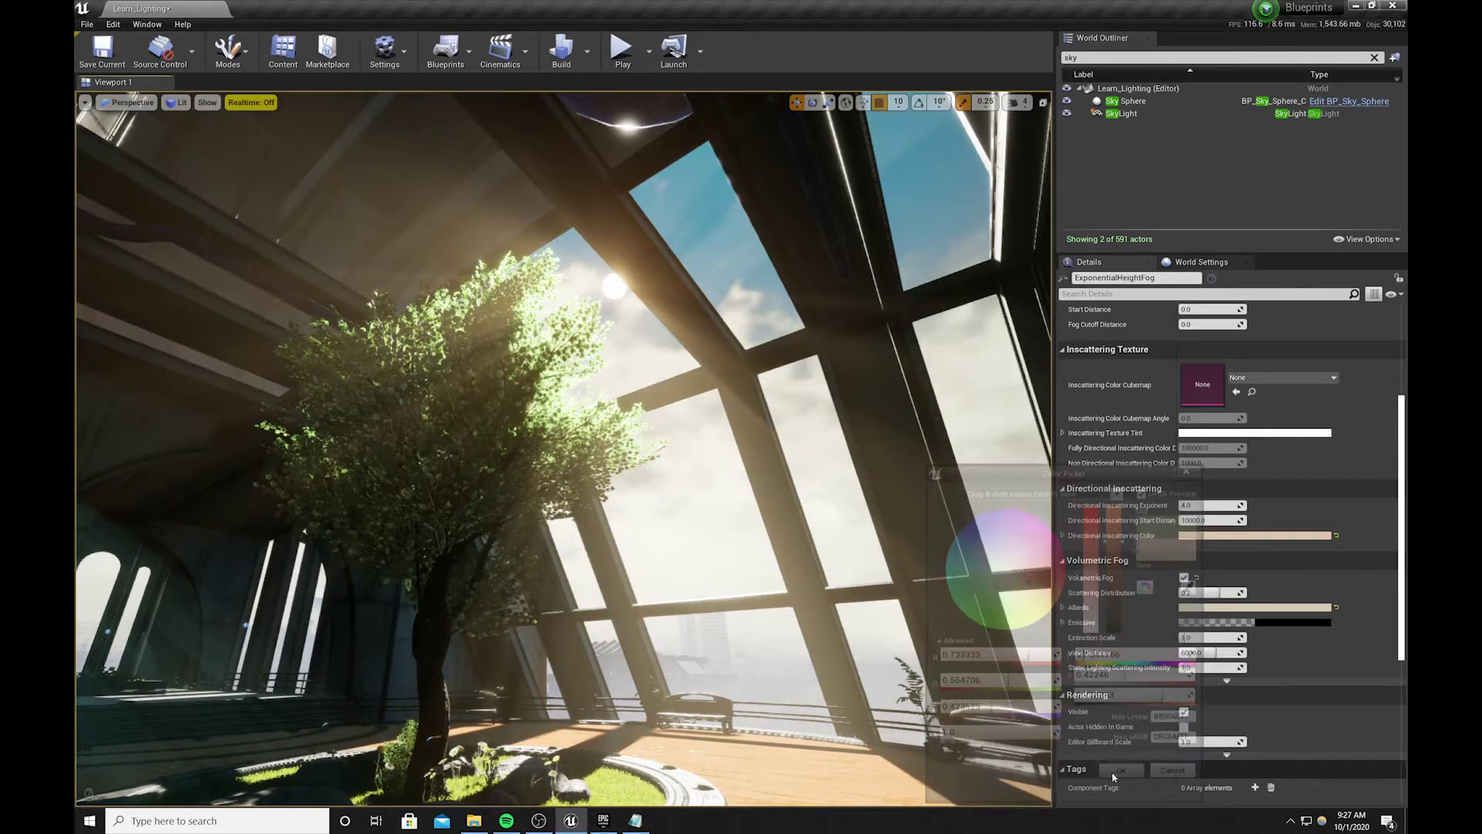
Select the SkyLight and set its Intensity Scale to 1.
left_click(1120, 113)
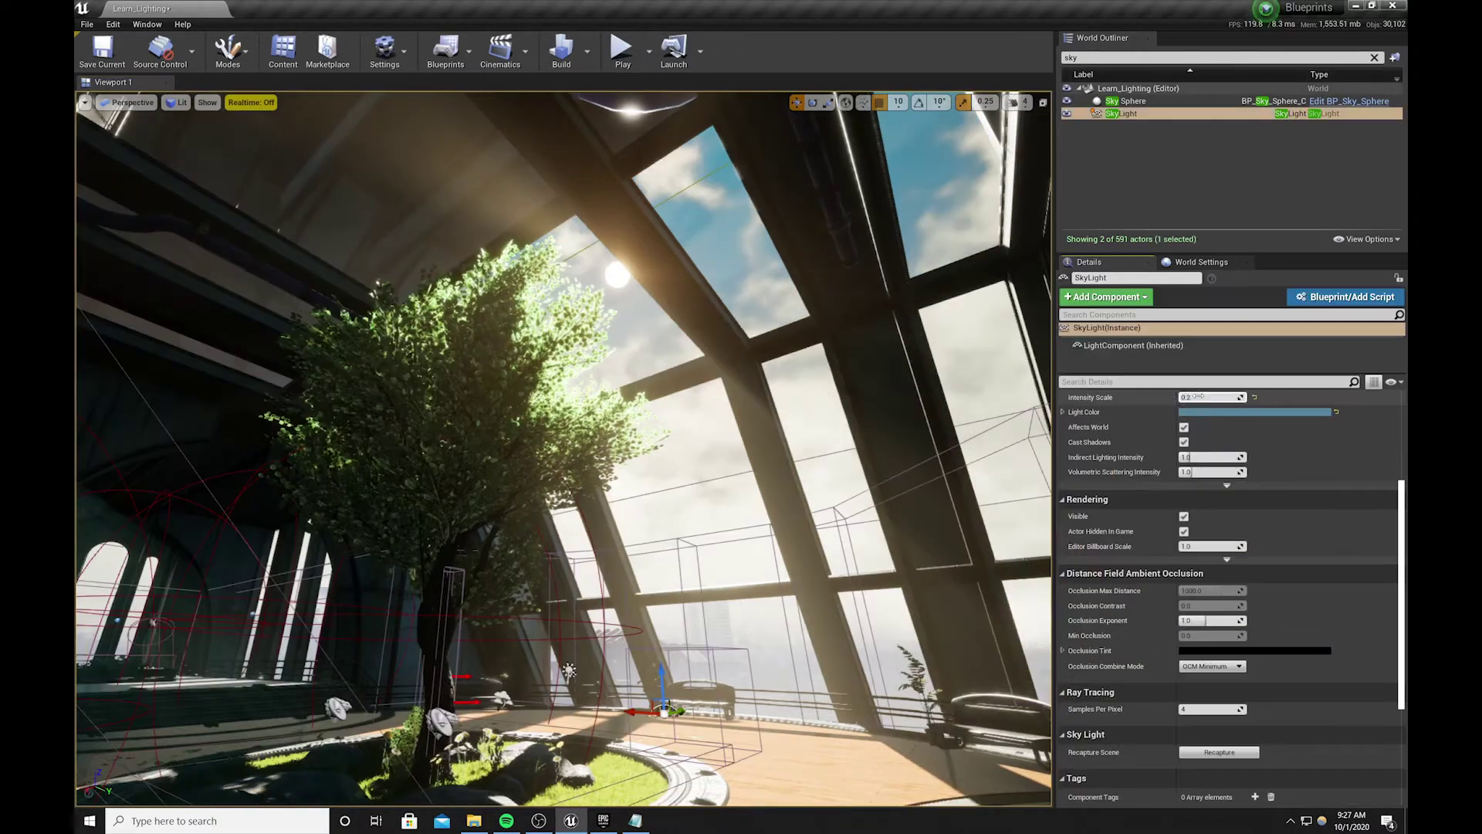
left_click(1199, 396)
type("1")
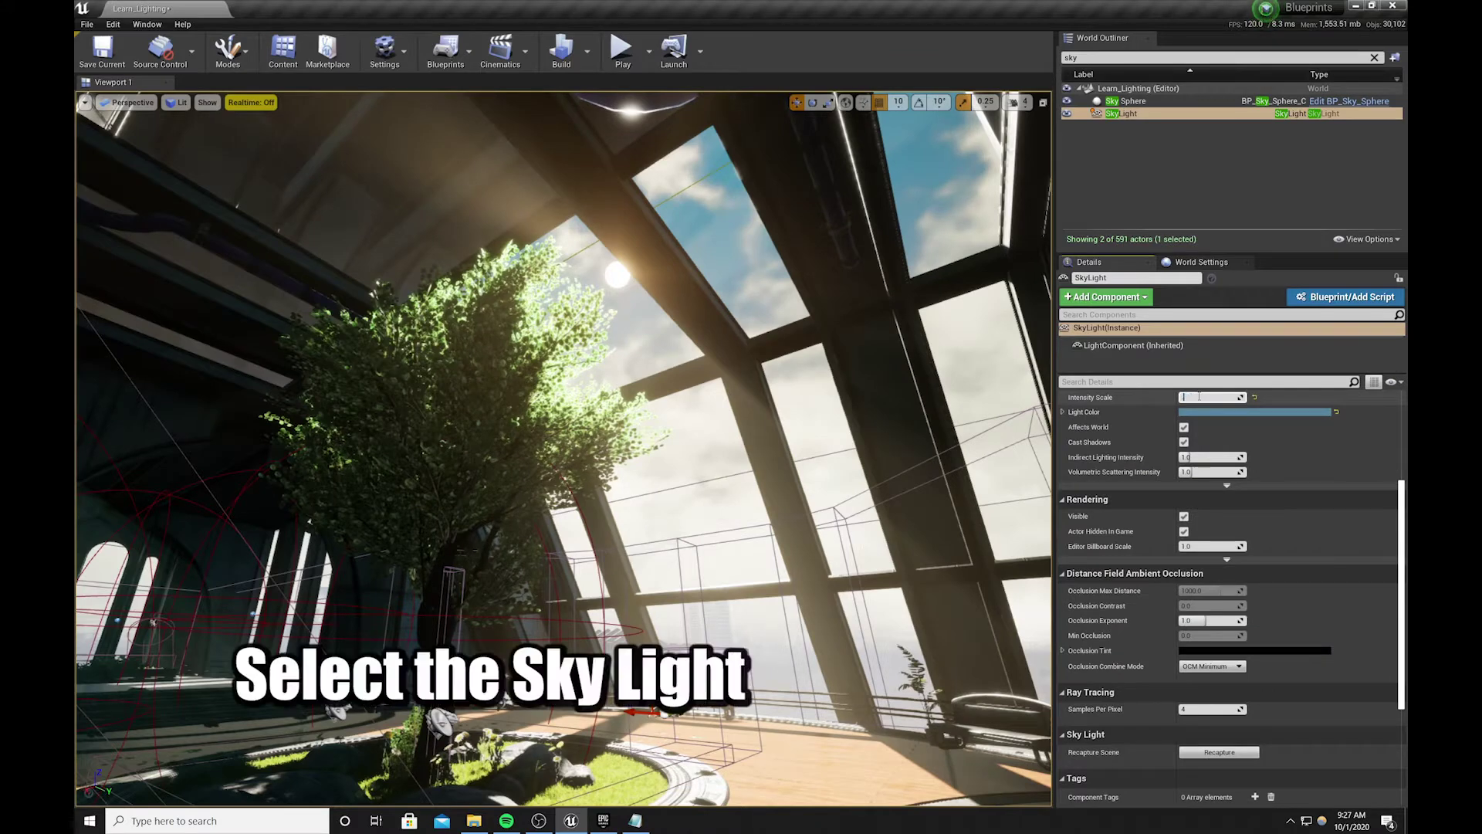
key("Return")
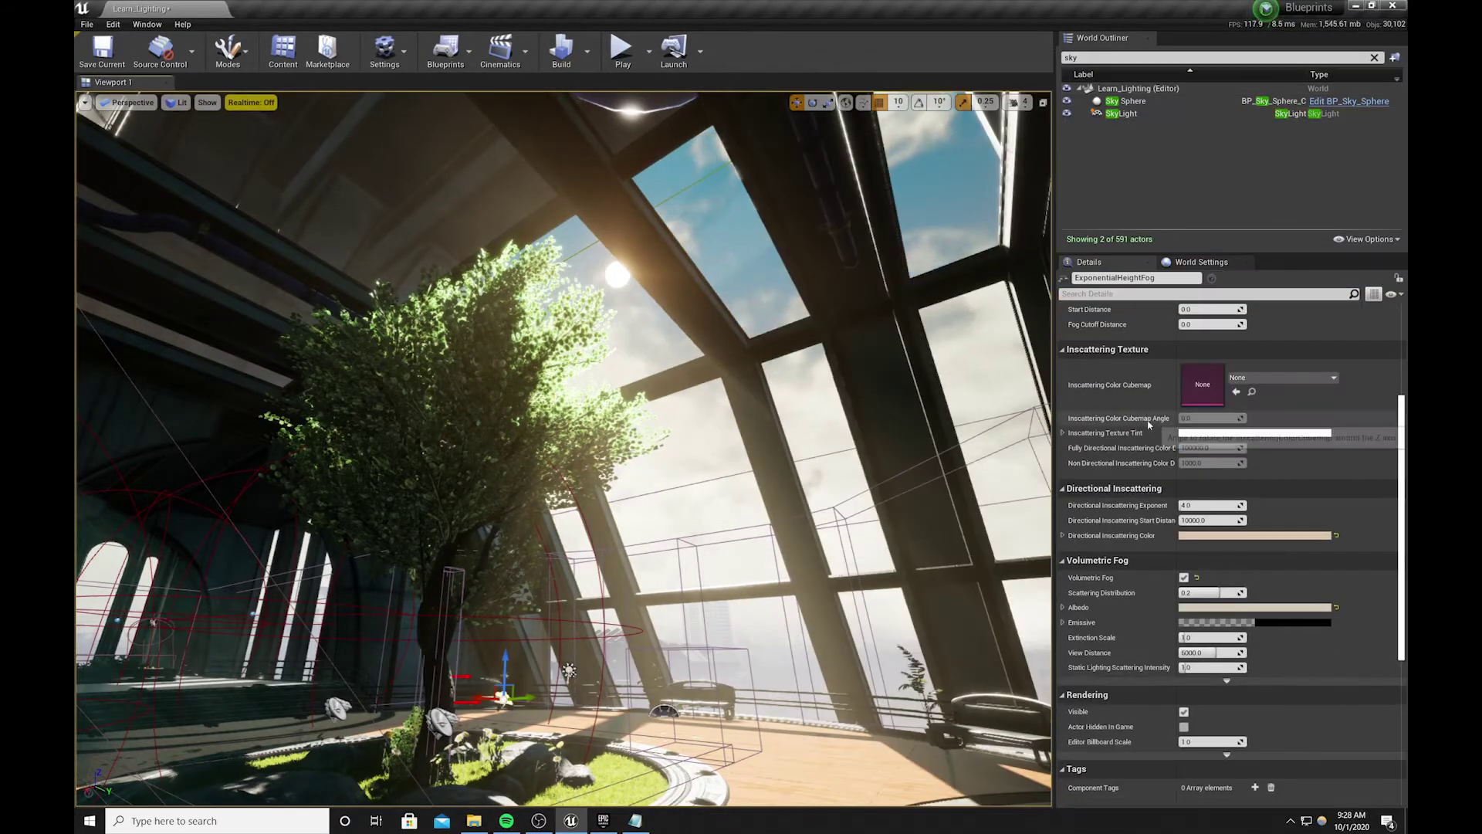
Set the exponential height fog's Fog Density to 0.2.
scroll(1175, 433, "up", 5)
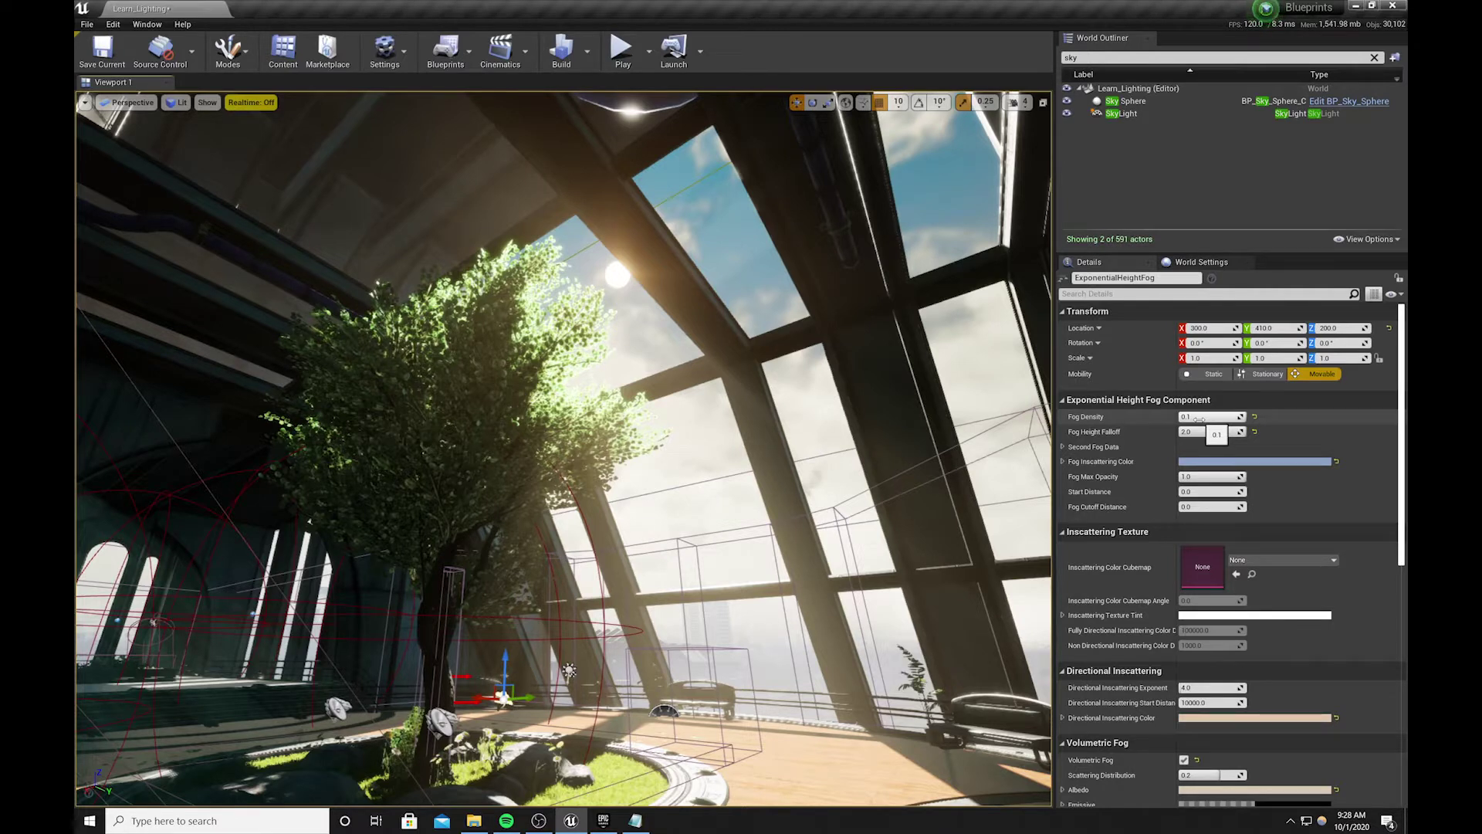
left_click(1193, 417)
key("BackSpace")
type(".2")
key("Return")
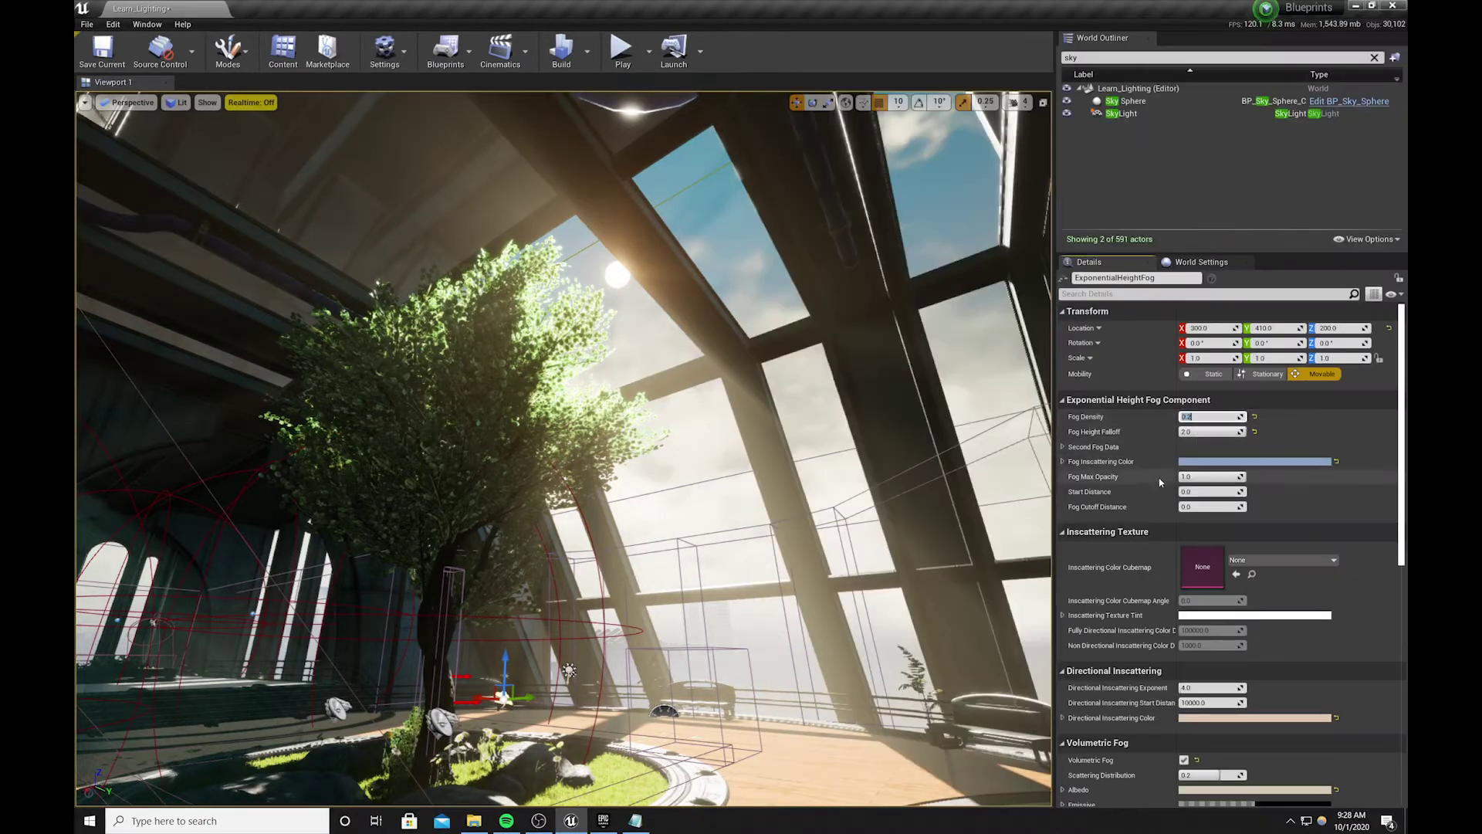
Select the Sky Sphere and change its Zenith Color to a muted blue with linear hex 203D7EFF.
left_click(1131, 101)
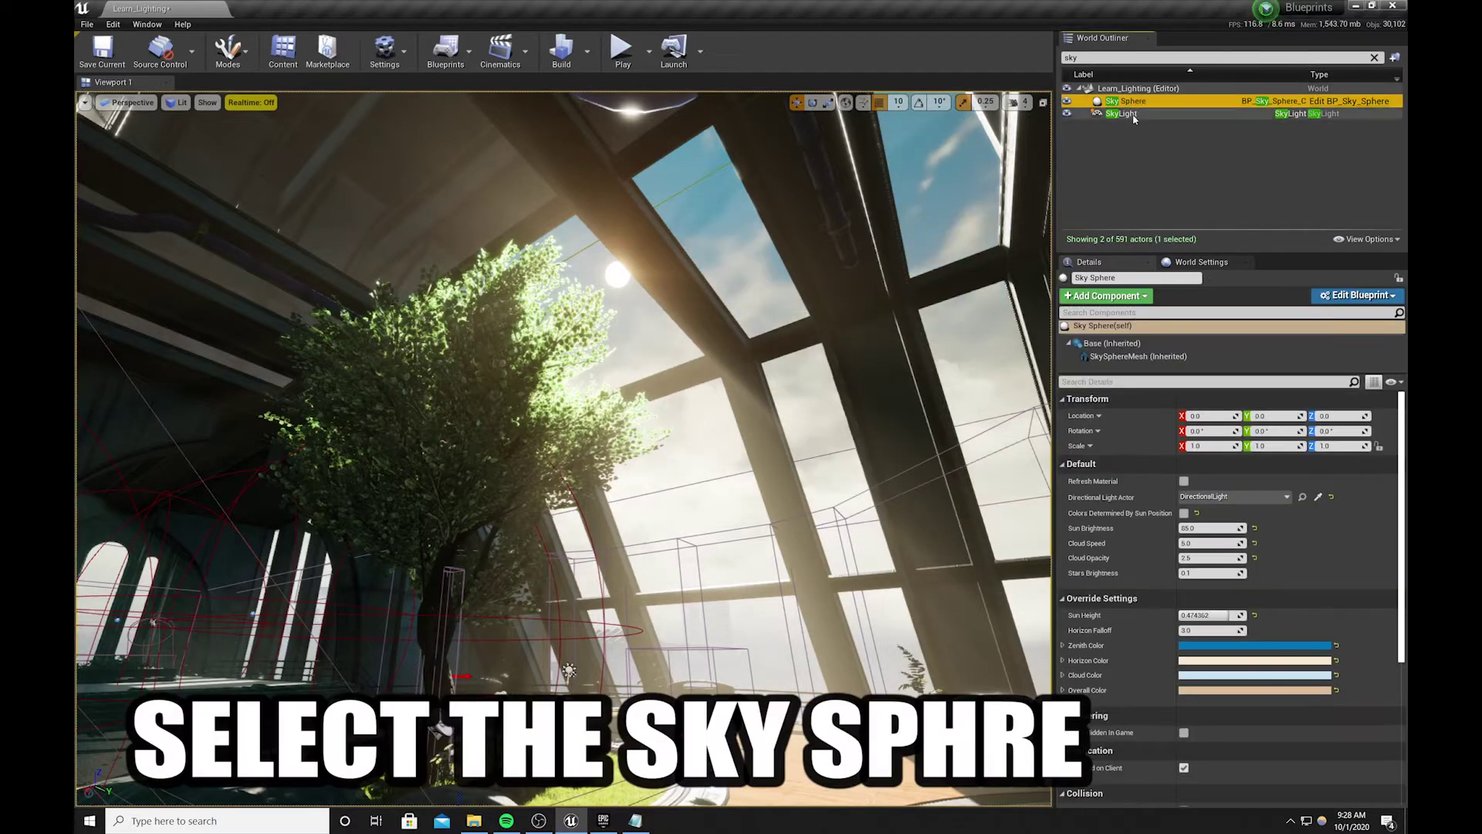
left_click(1262, 647)
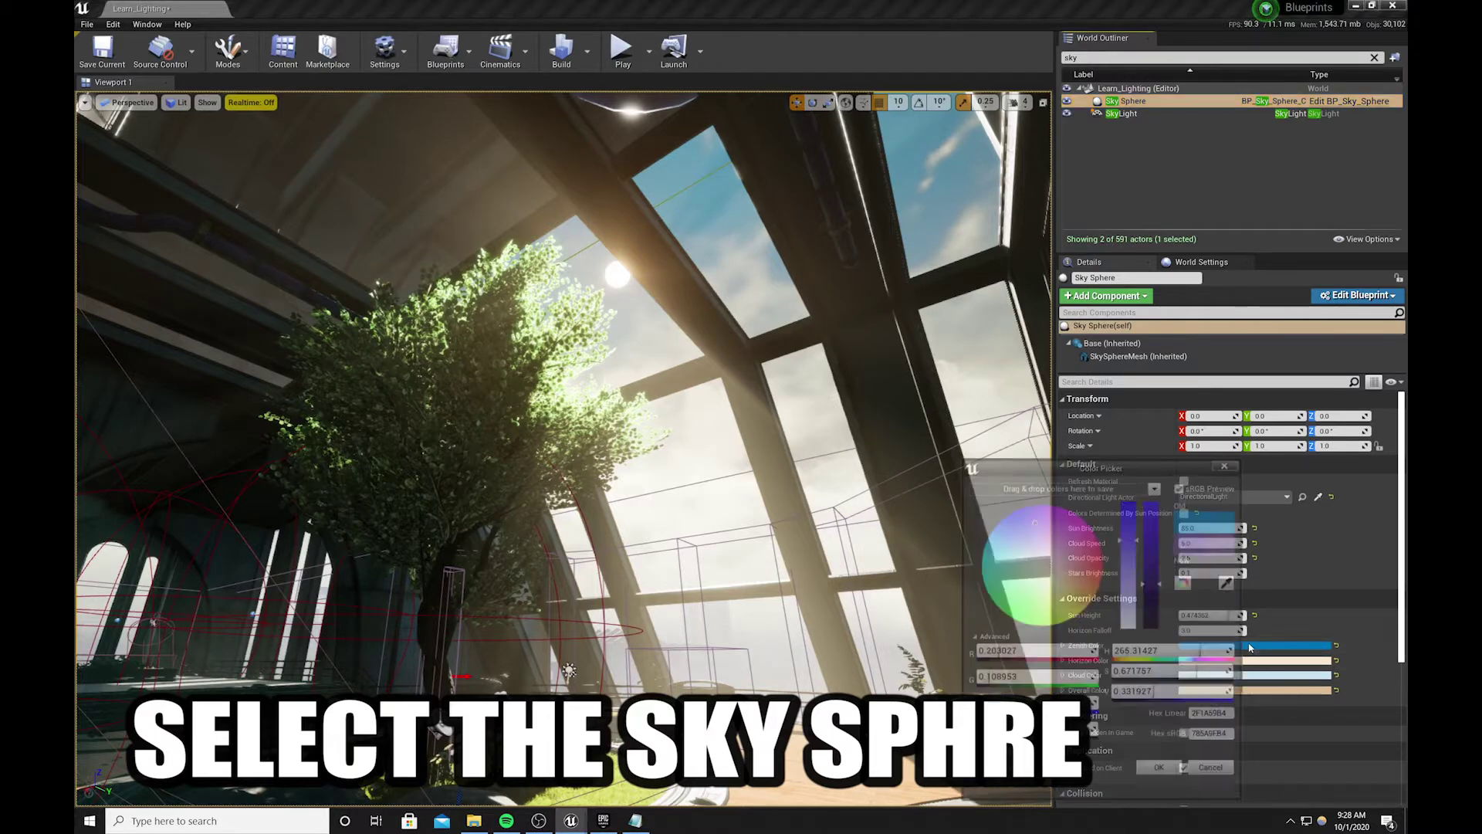
left_click_drag(891, 452, 917, 467)
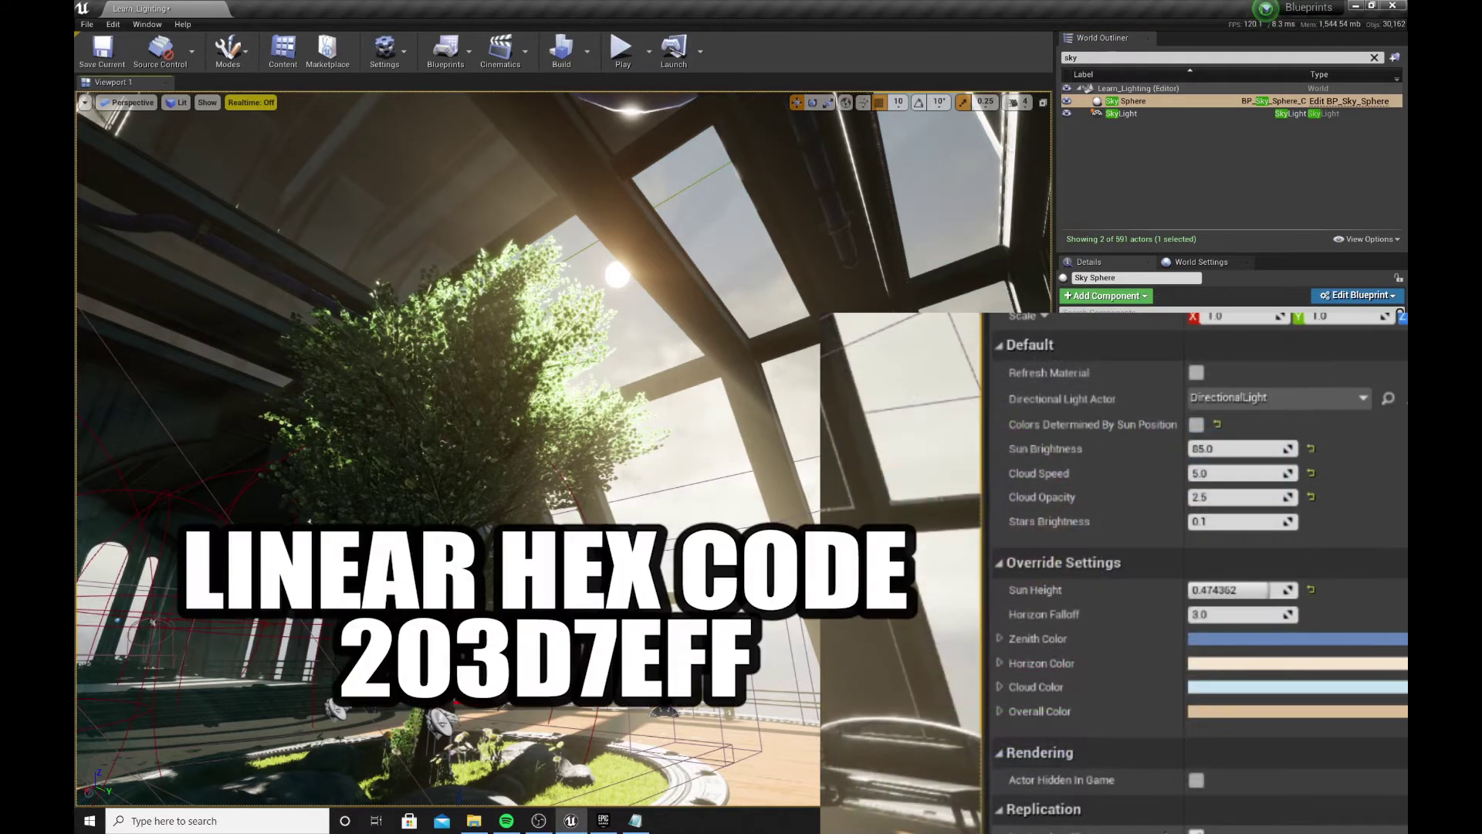
left_click(1200, 642)
left_click_drag(1179, 759, 1020, 766)
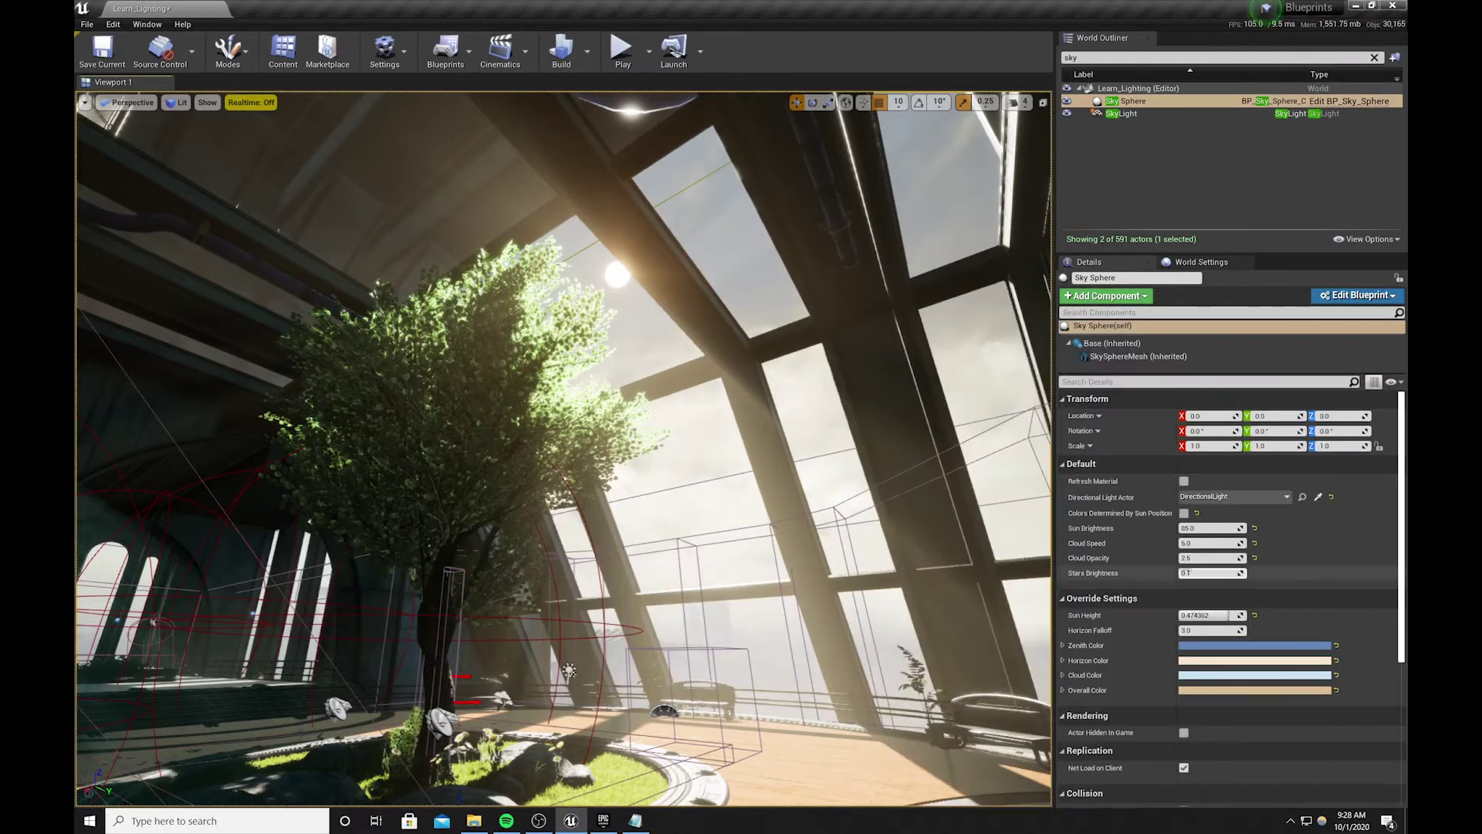
Set the Sky Sphere's Cloud Opacity to 1.5 and save the level.
left_click(1212, 557)
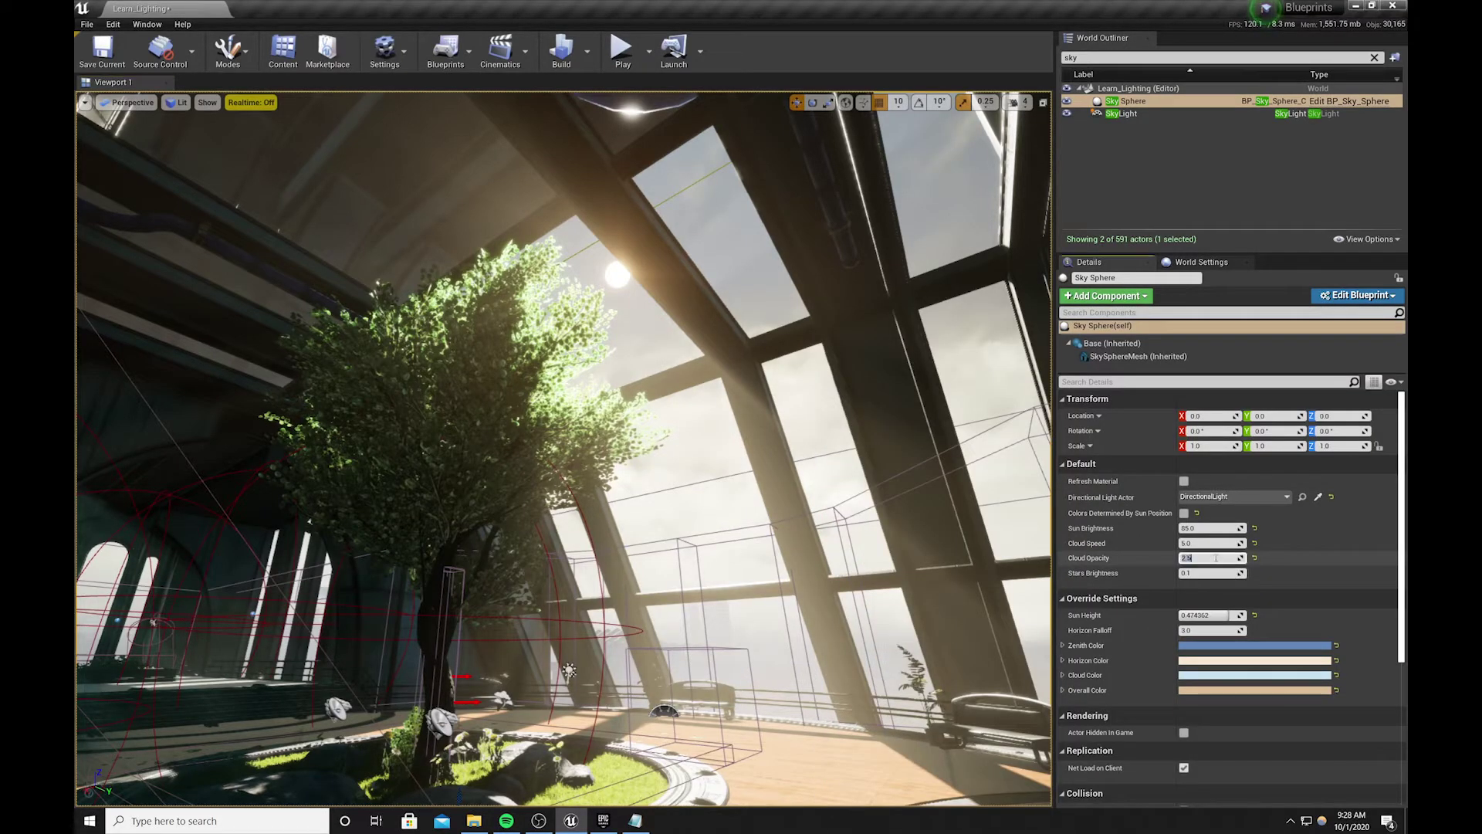
type("1.")
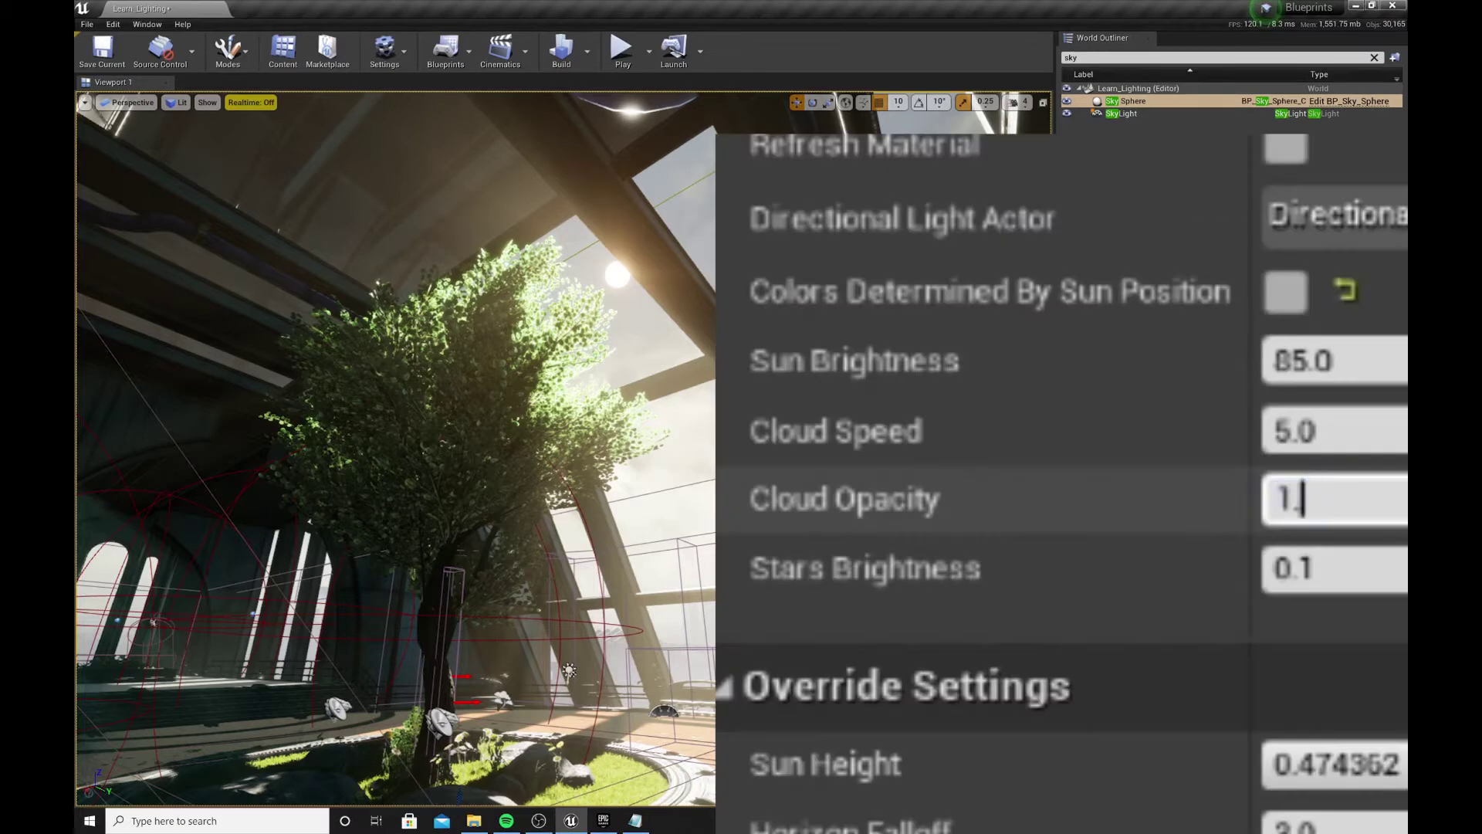
type("5")
key("Return")
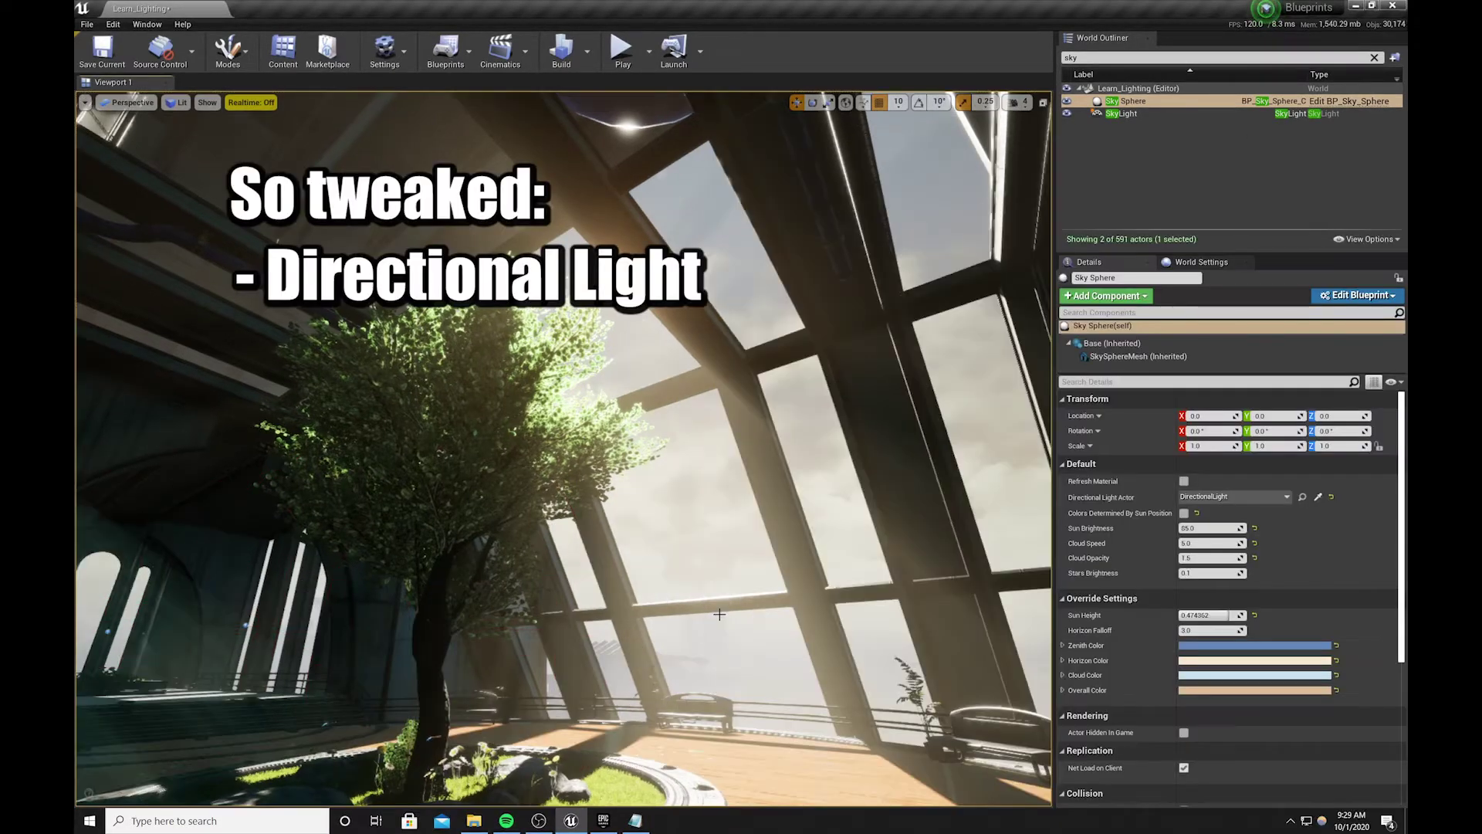
left_click(102, 52)
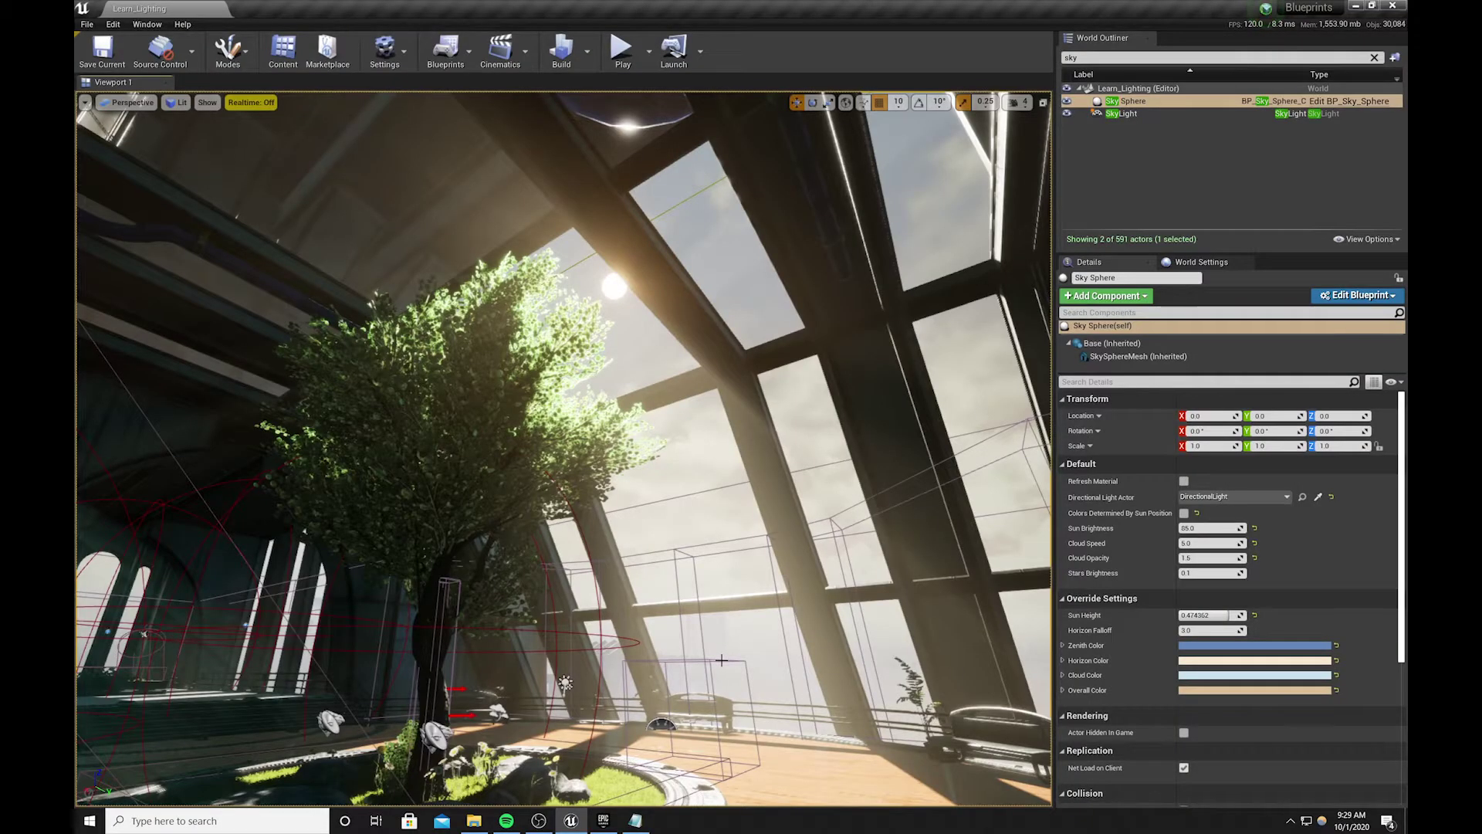
Select the PostProcessVolume by the bench and filter the level's actor list by "post".
left_click(721, 660)
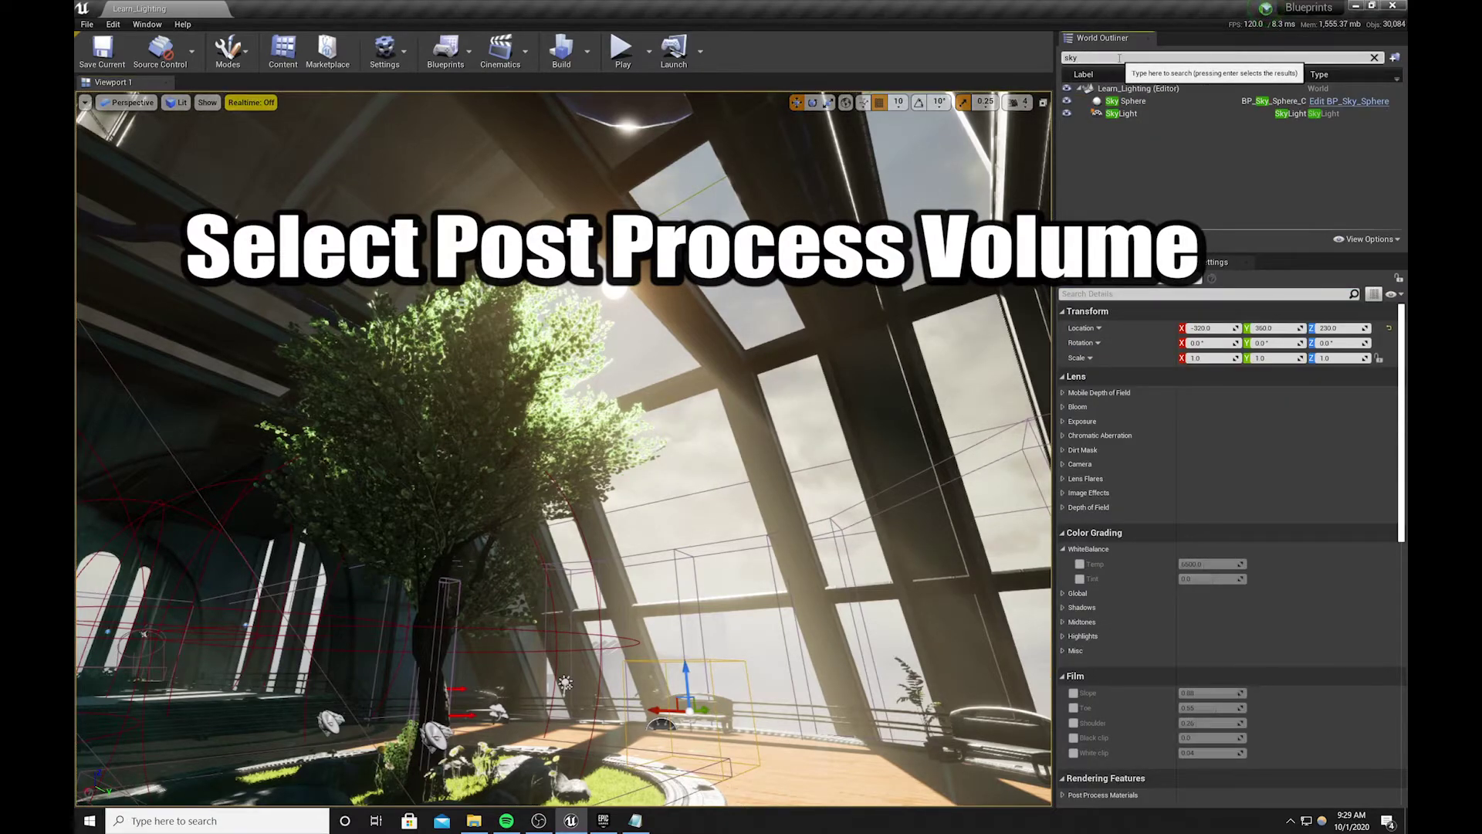
left_click(1069, 57)
type("post")
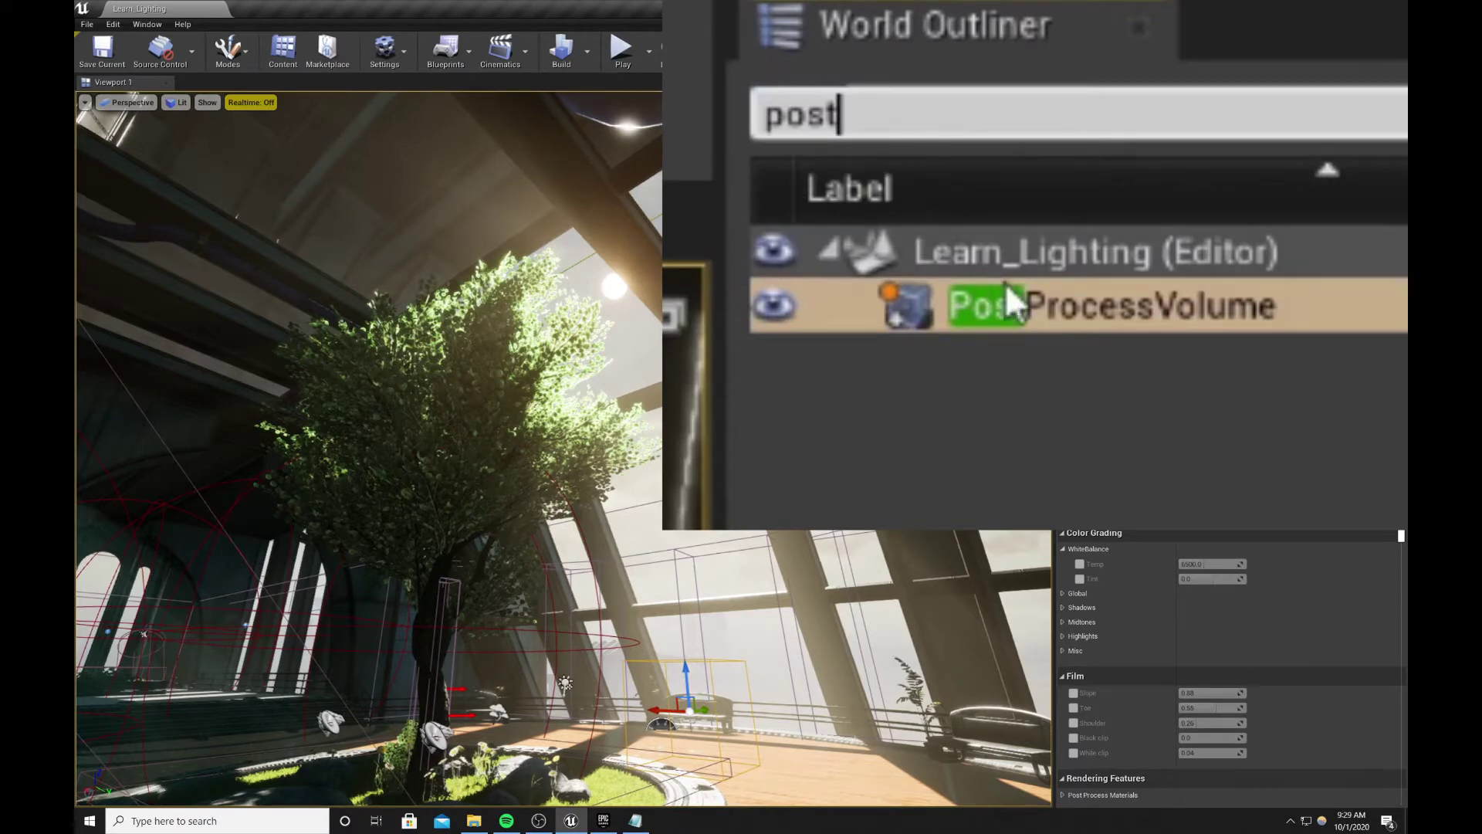
left_click(1125, 99)
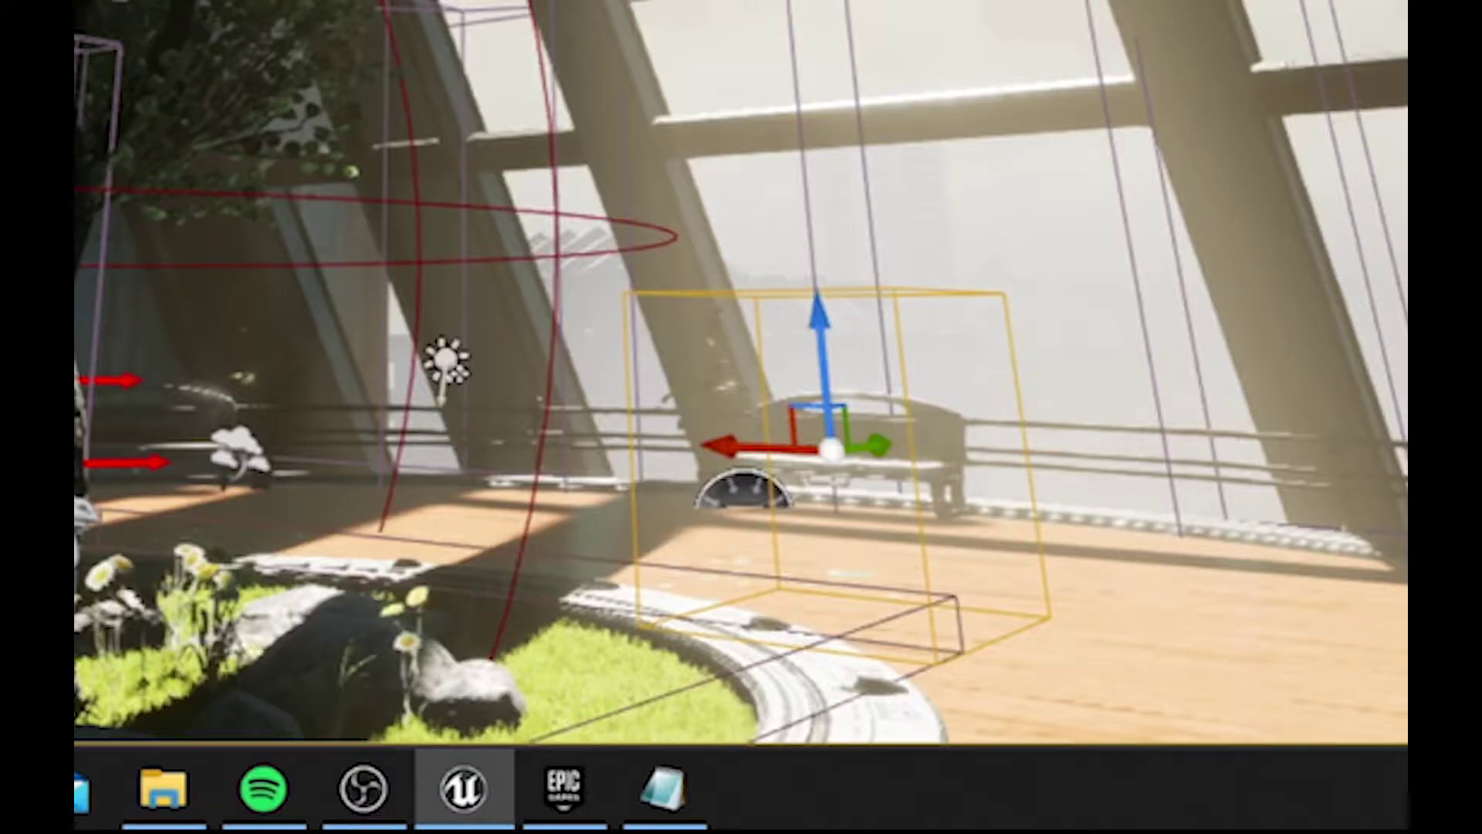
Scale the PostProcessVolume to about 2.25 in X and 2.75 in Y, and return to the move tool.
right_click_drag(936, 174, 936, 309)
key("e")
key("r")
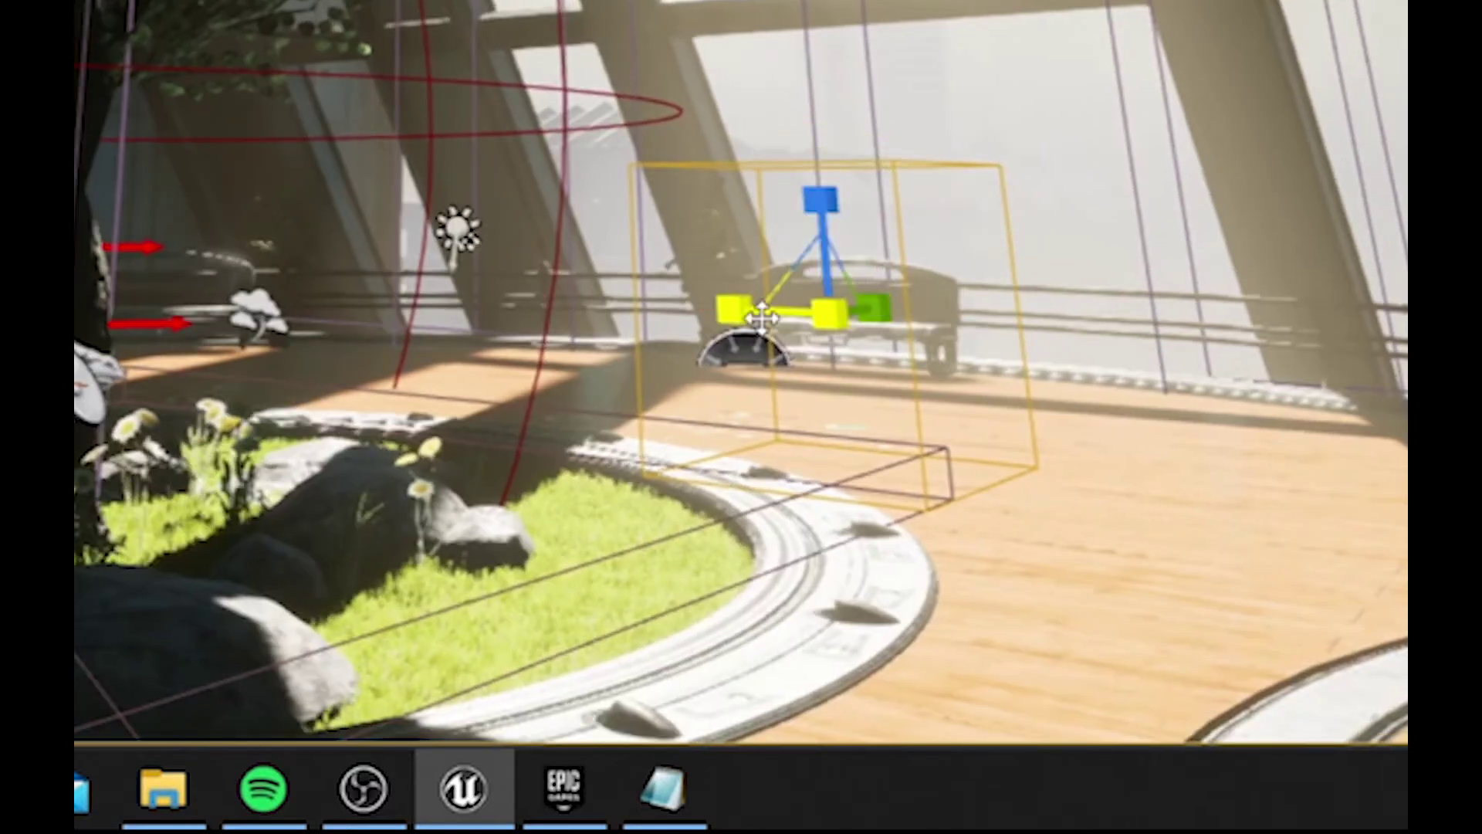
left_click_drag(755, 314, 675, 312)
mouse_move(875, 308)
left_mouse_down()
mouse_move(938, 308)
mouse_move(867, 304)
left_mouse_up()
key("w")
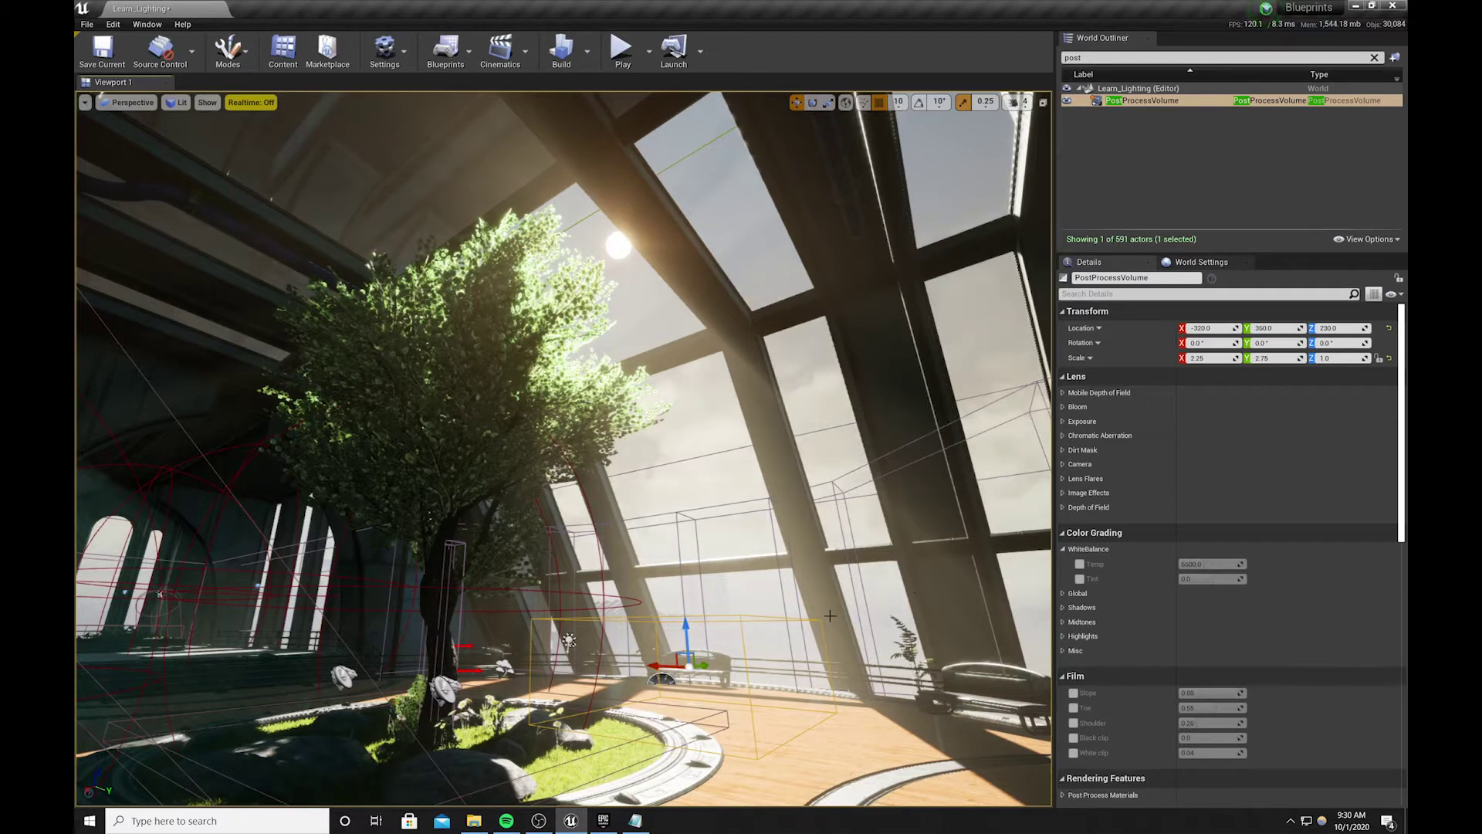
Enable Infinite Extent (Unbound) on the PostProcessVolume and hide the editor helpers with game view.
scroll(1173, 548, "down", 2)
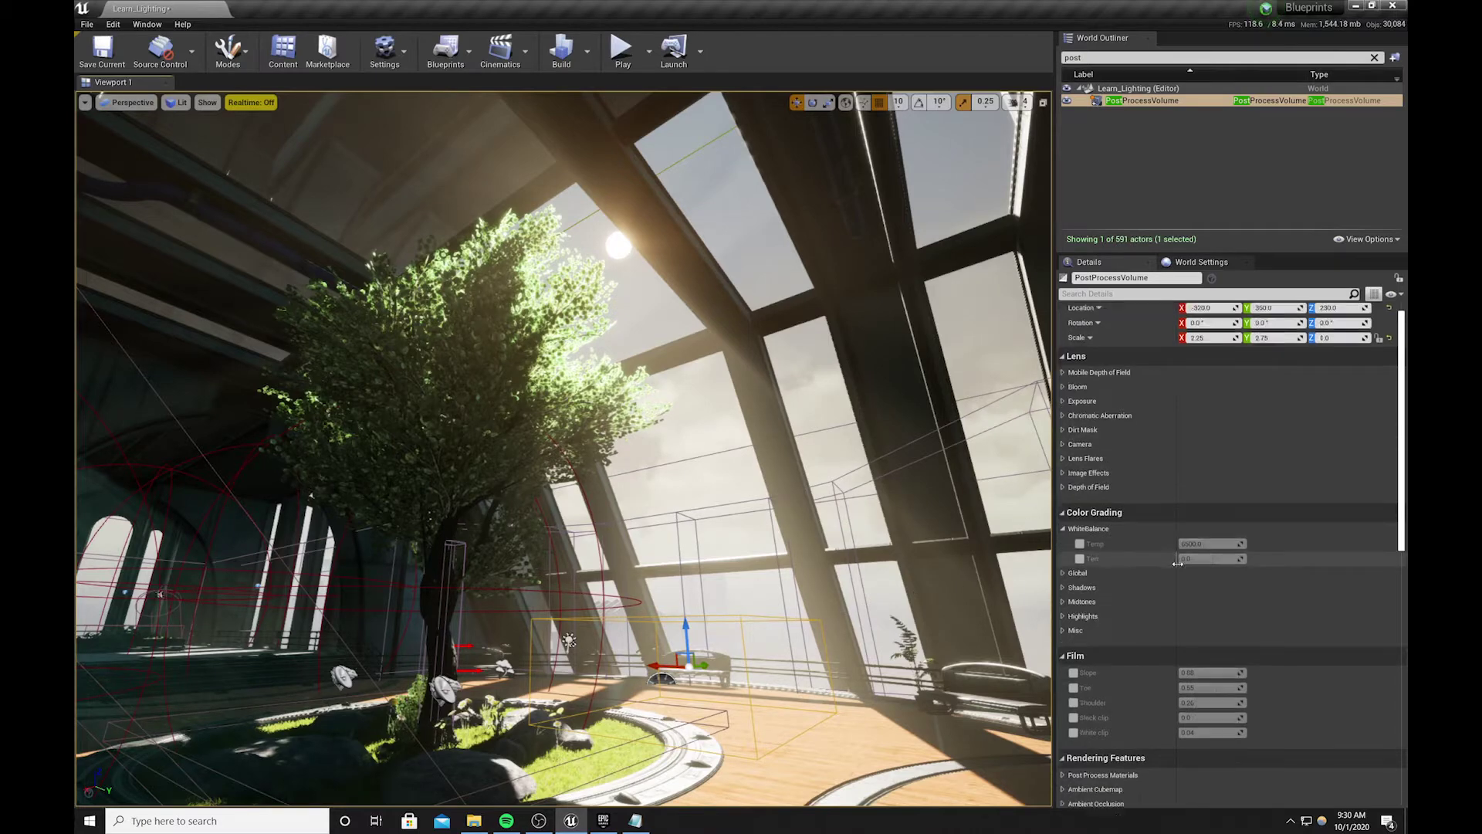
scroll(1178, 564, "down", 13)
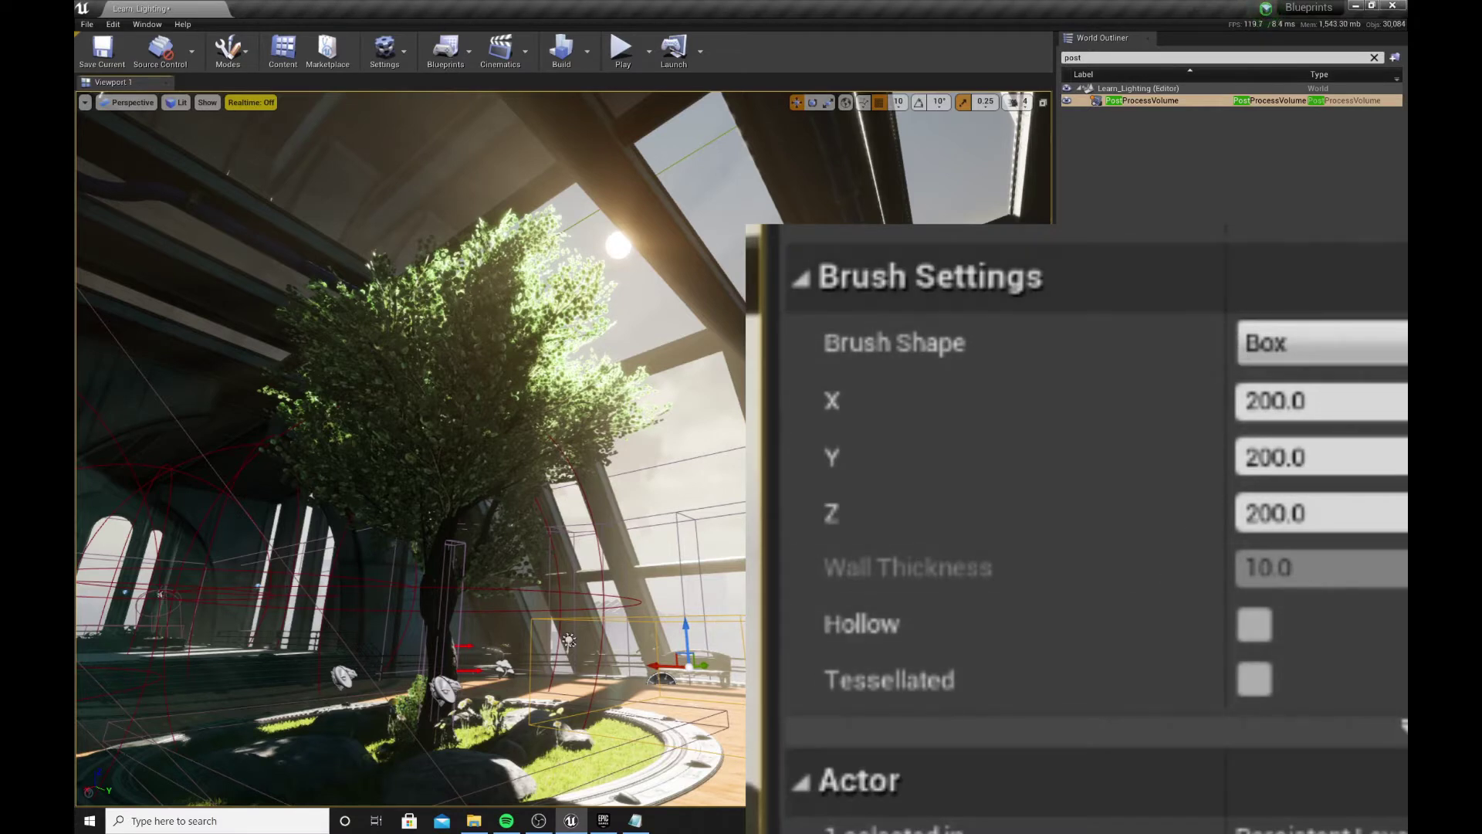
scroll(917, 247, "up", 5)
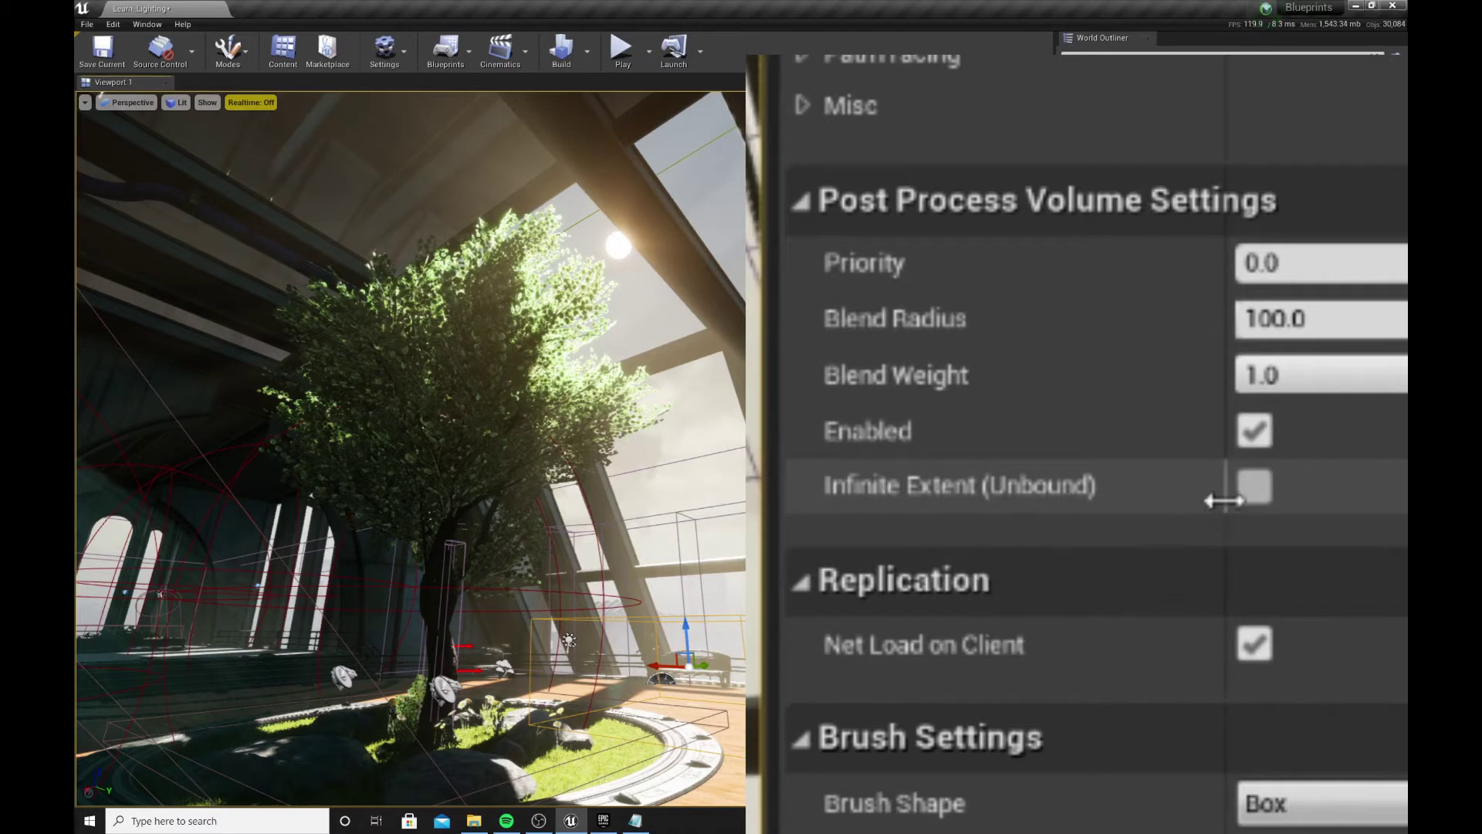
left_click(1254, 498)
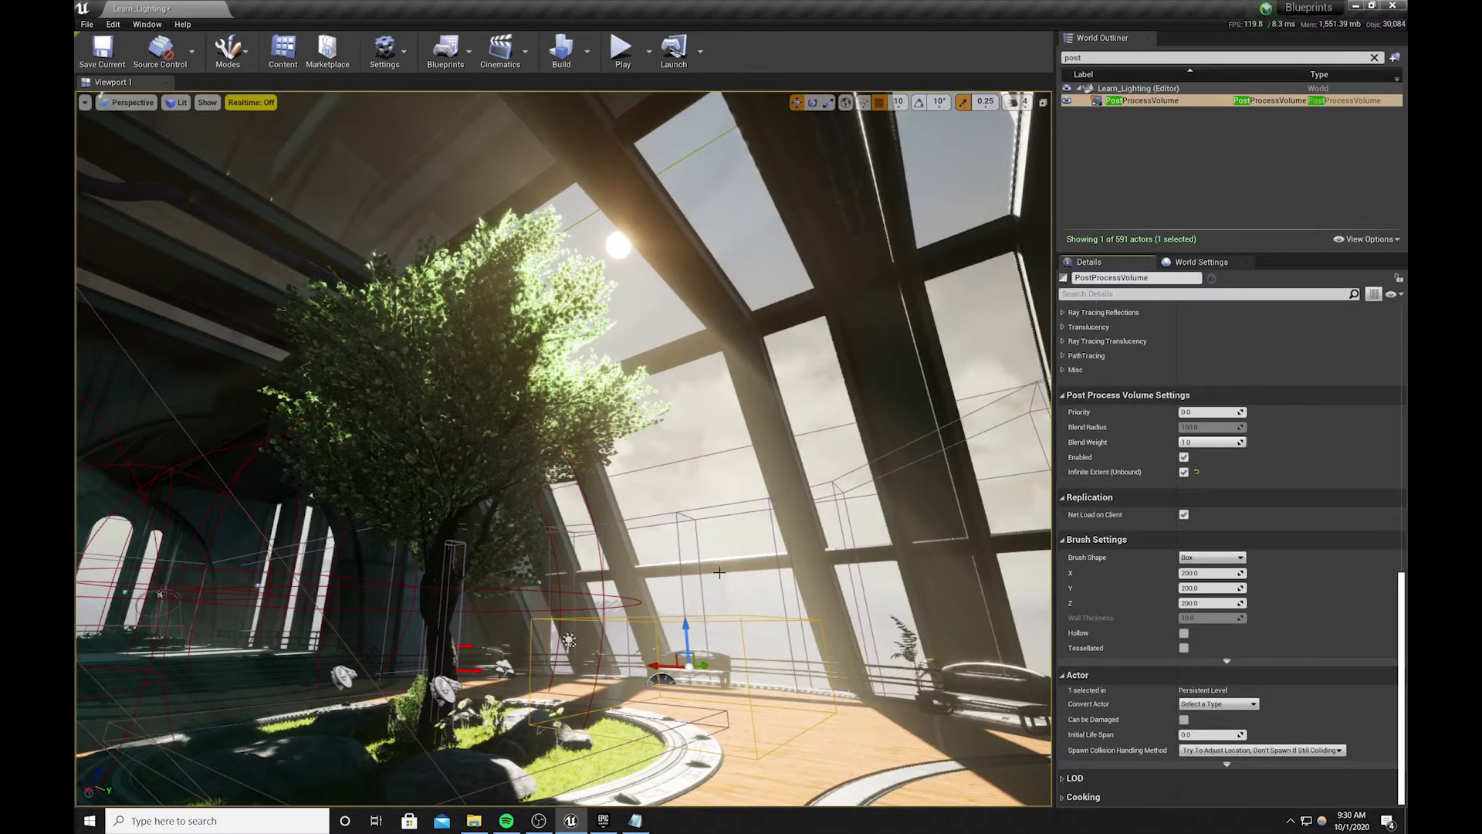
right_click_drag(718, 564, 723, 544)
key("g")
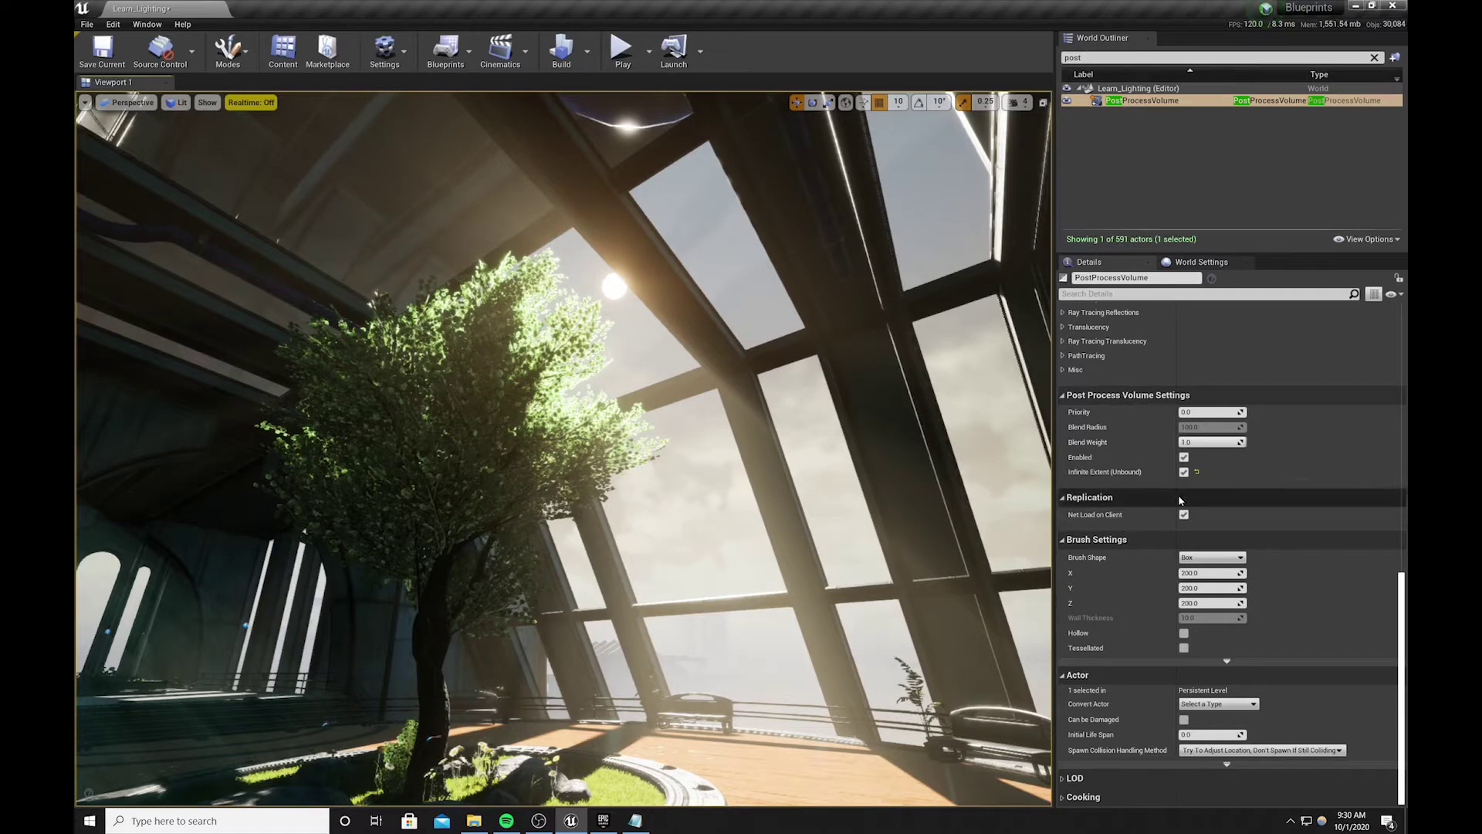
scroll(1189, 498, "up", 5)
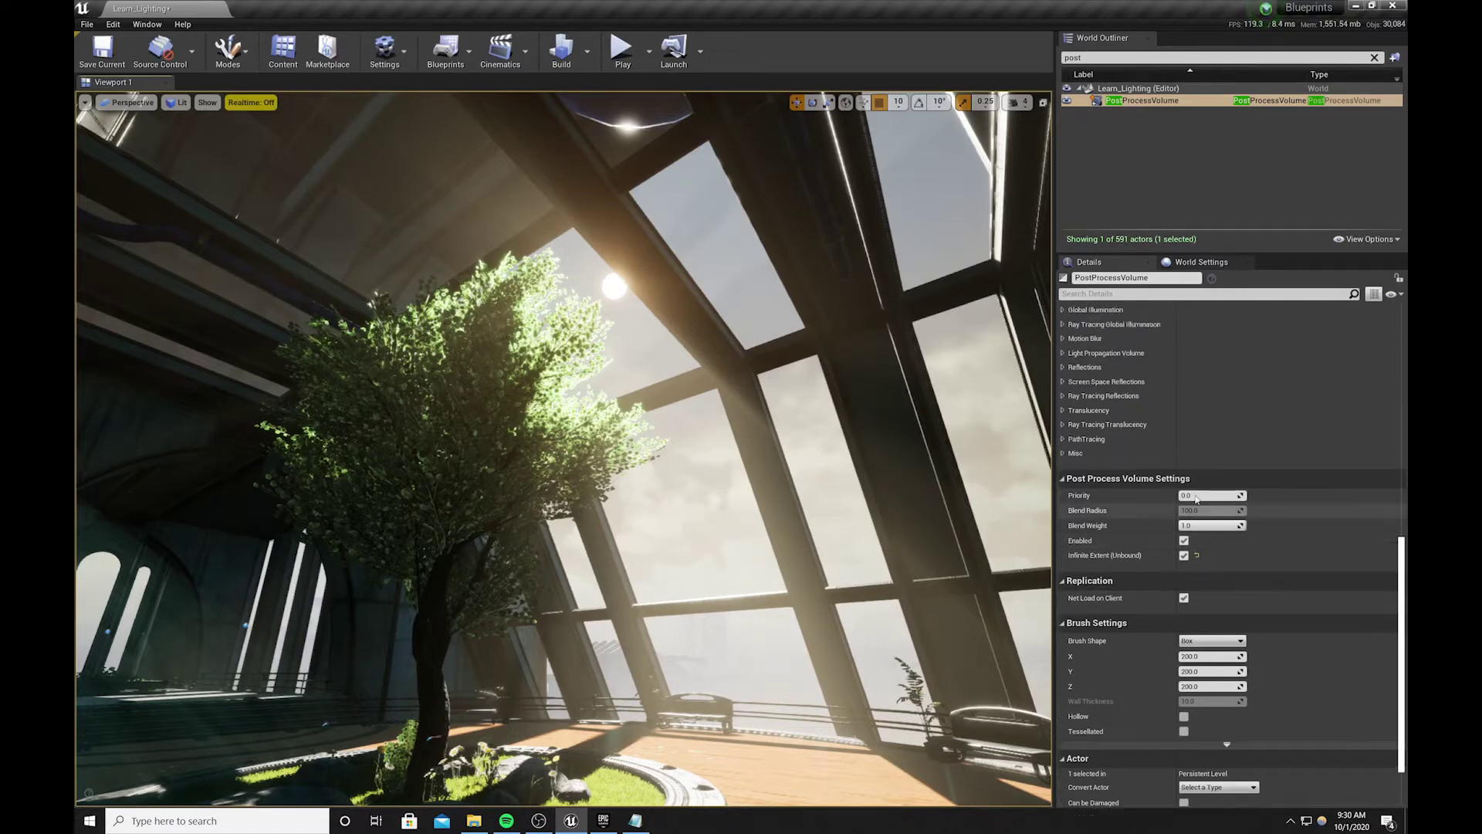
Enable the PostProcessVolume's white balance Temp, try it as warm as 15000, and set it to 6500.
scroll(1195, 498, "up", 8)
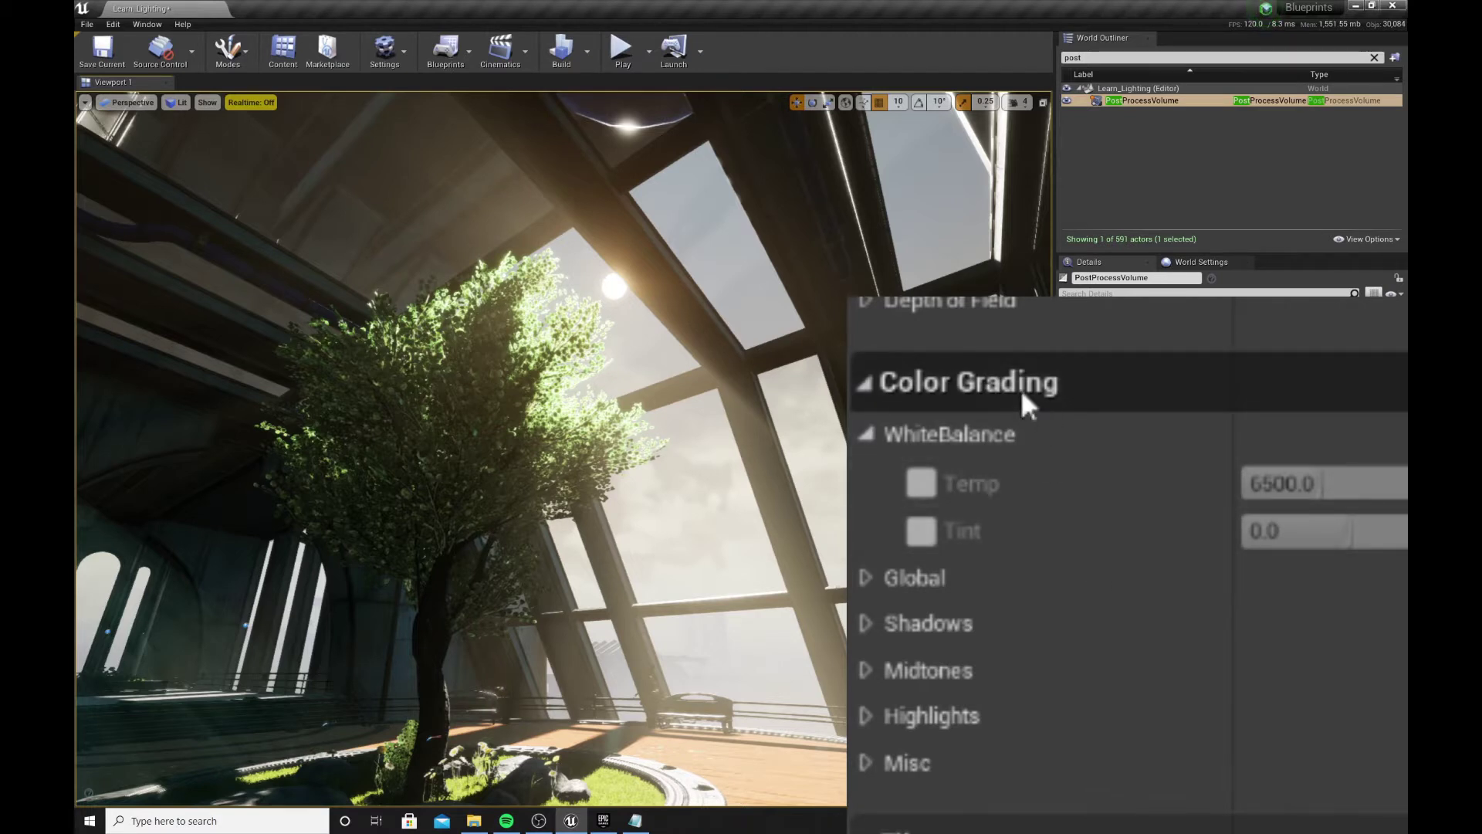
left_click(863, 408)
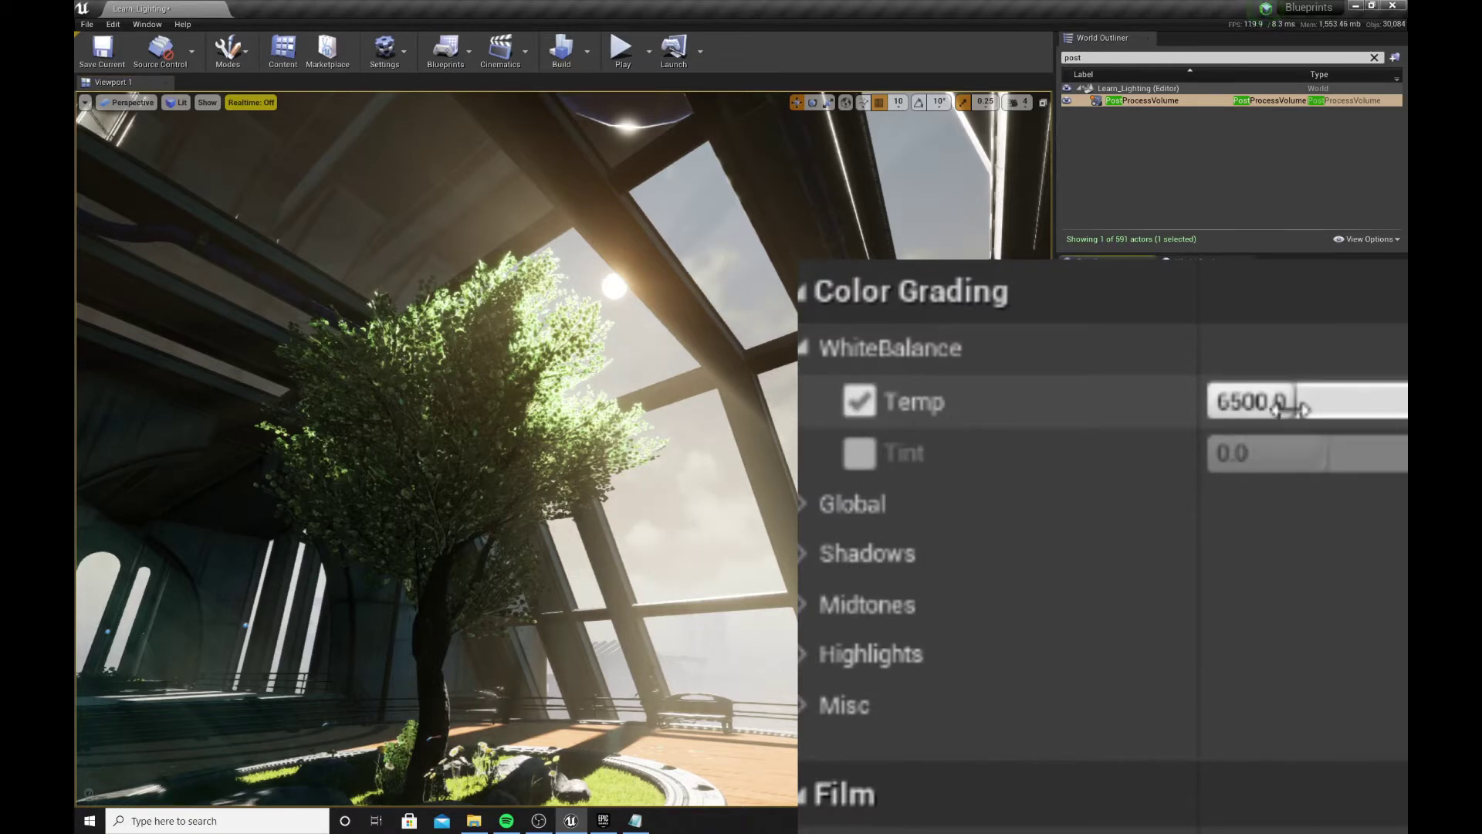
left_click_drag(1290, 404, 1420, 405)
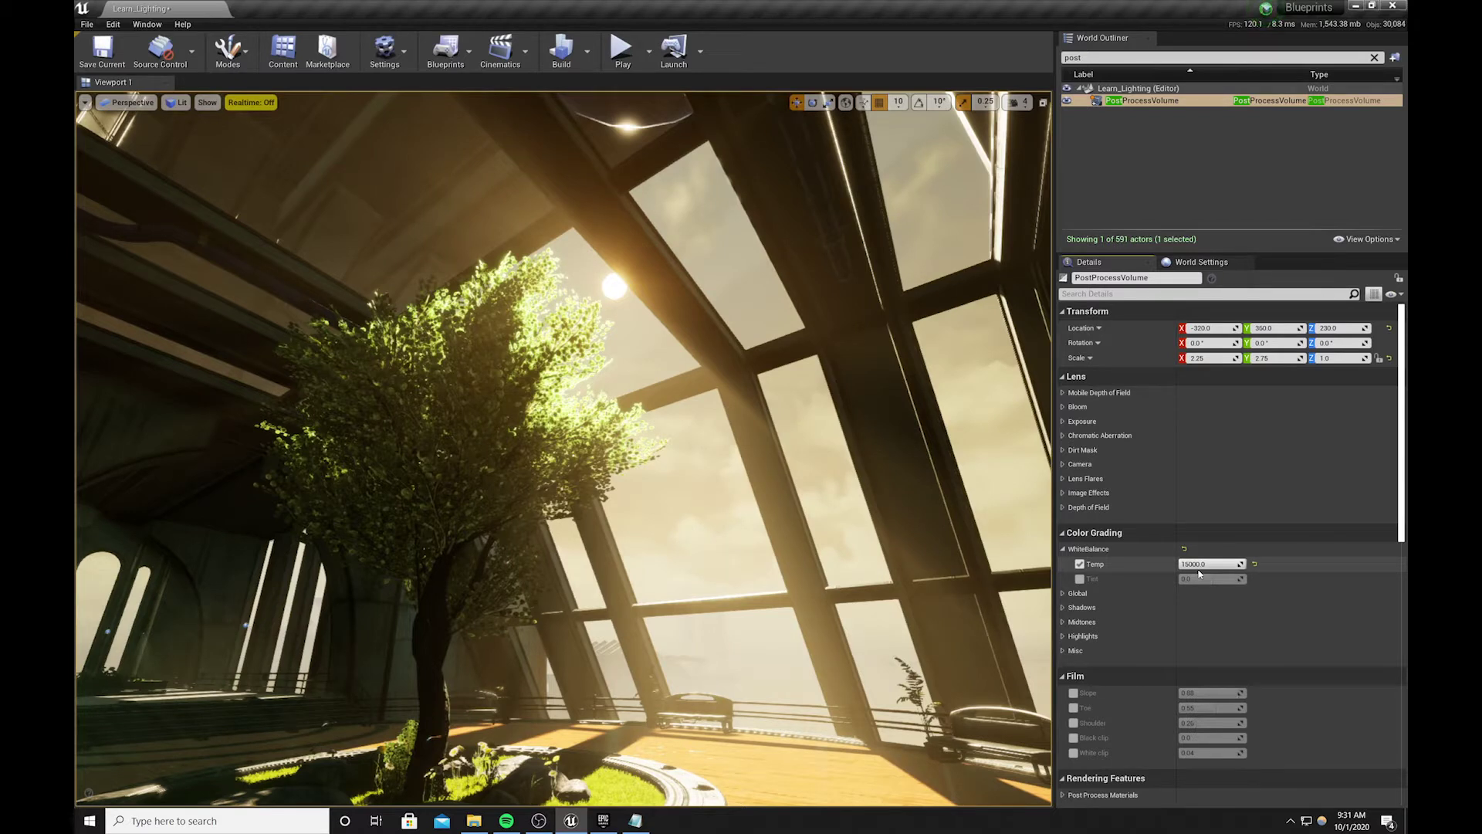
left_click_drag(1224, 564, 1204, 564)
left_click(1340, 389)
type("6")
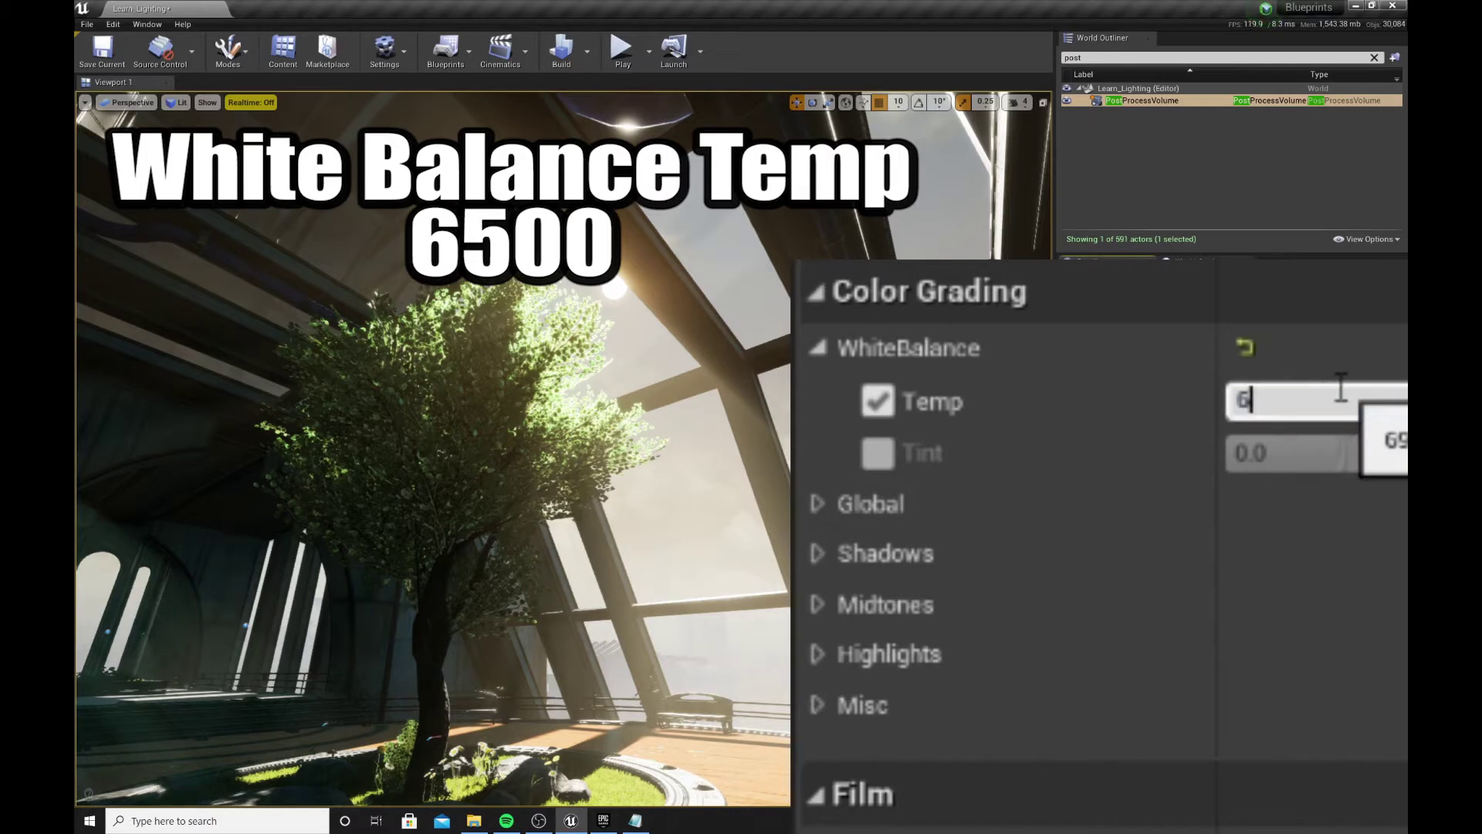
type("500")
key("Return")
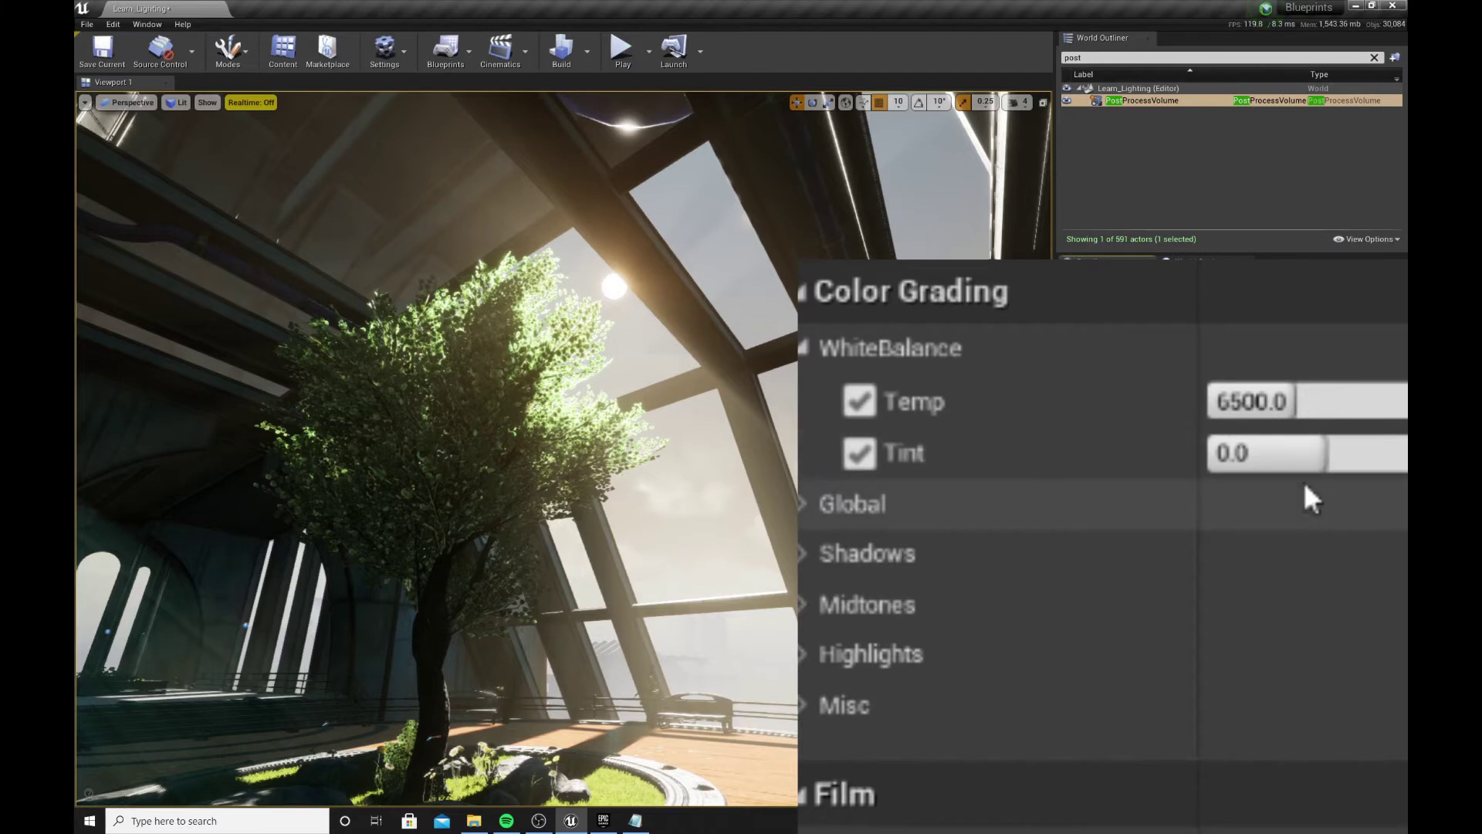
Try the white balance Tint at 1.0 and at about -0.98, and reset it to 0.
left_click_drag(1287, 467, 1424, 467)
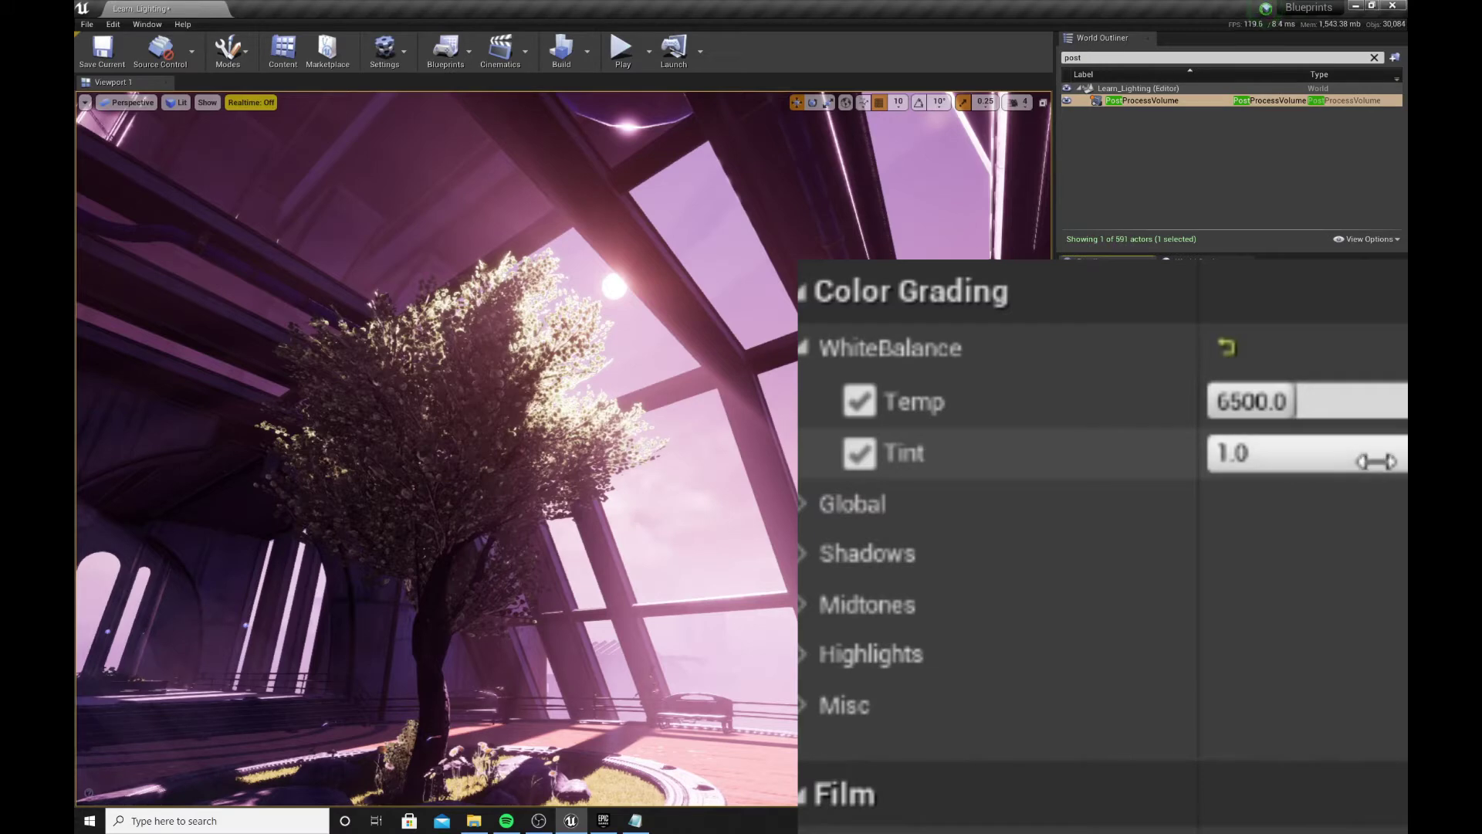
left_click_drag(1379, 462, 1081, 464)
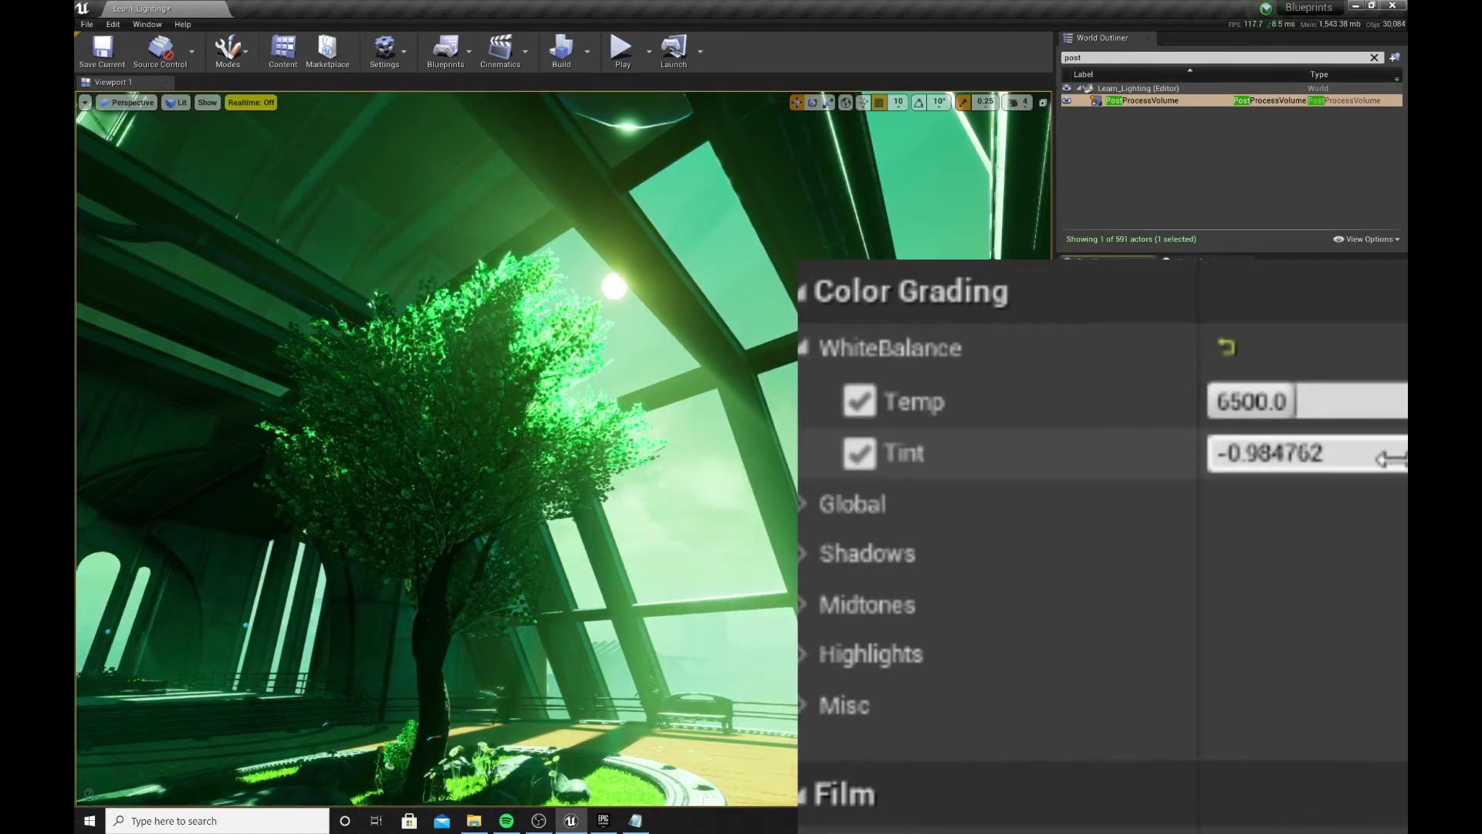
left_click(1297, 461)
type("0.0")
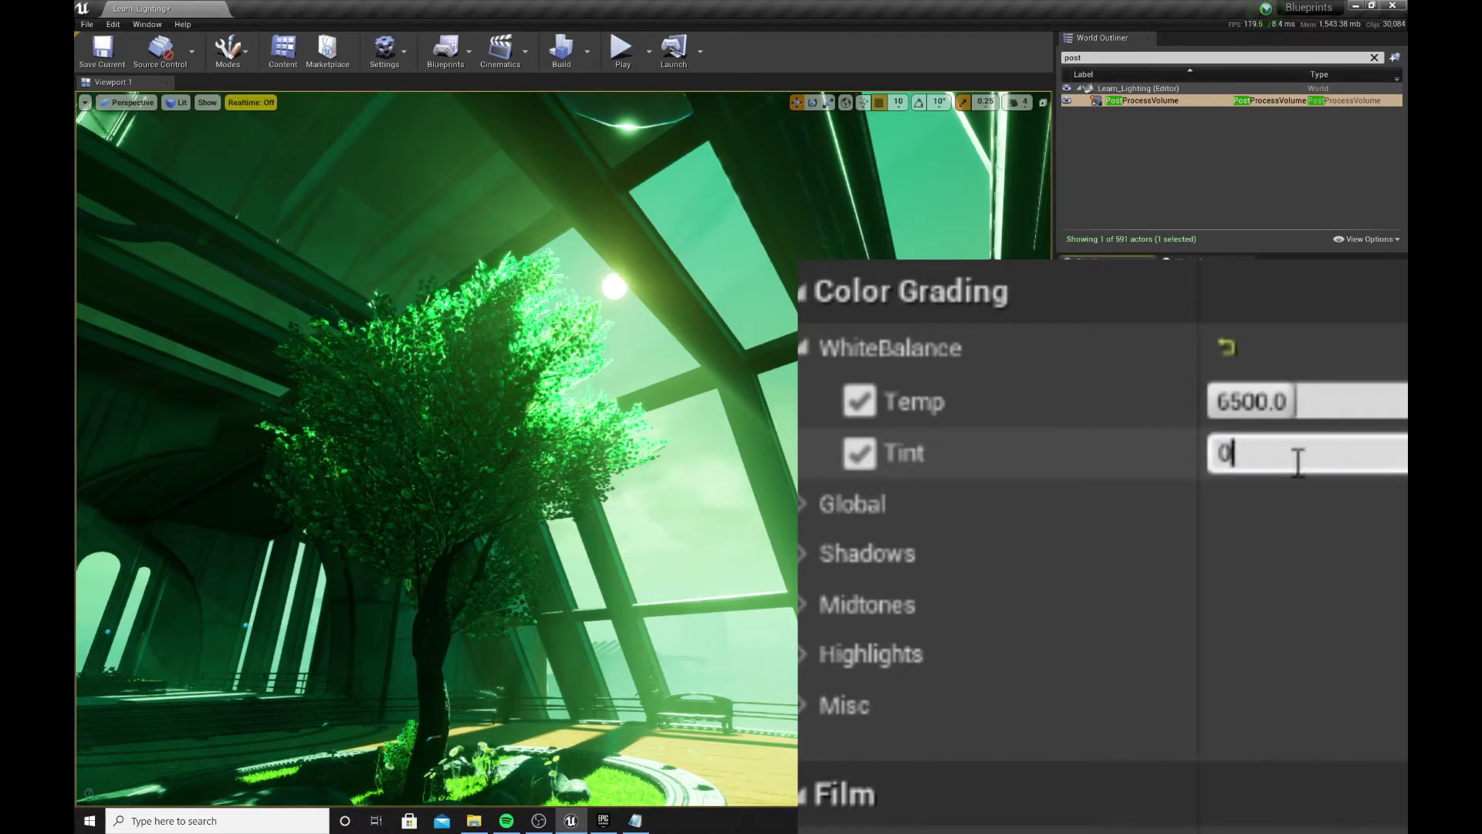
key("Return")
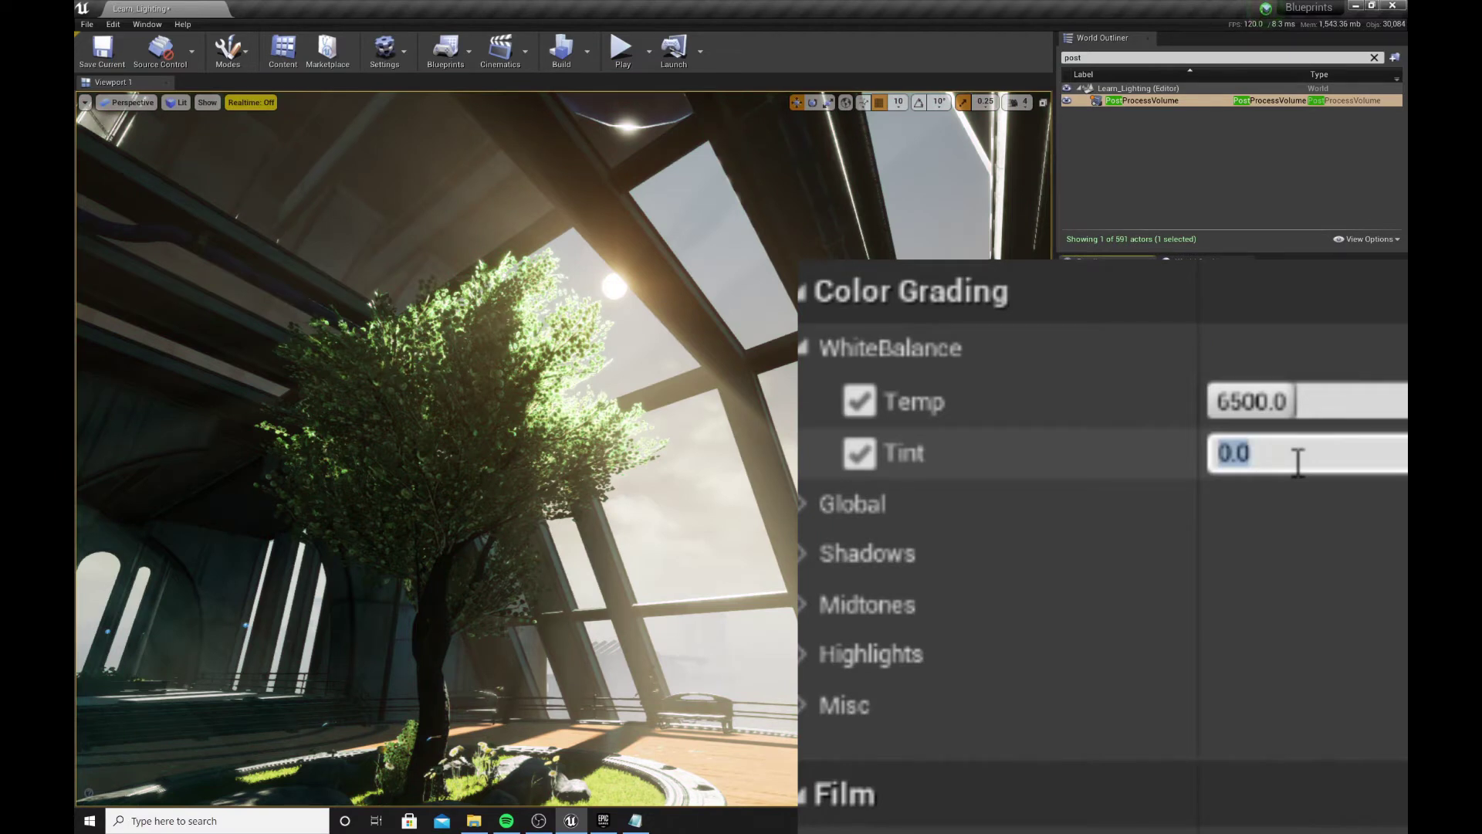
Try small white balance Tint values of 0.1 and 0.2.
key("BackSpace")
type("0.1")
key("Return")
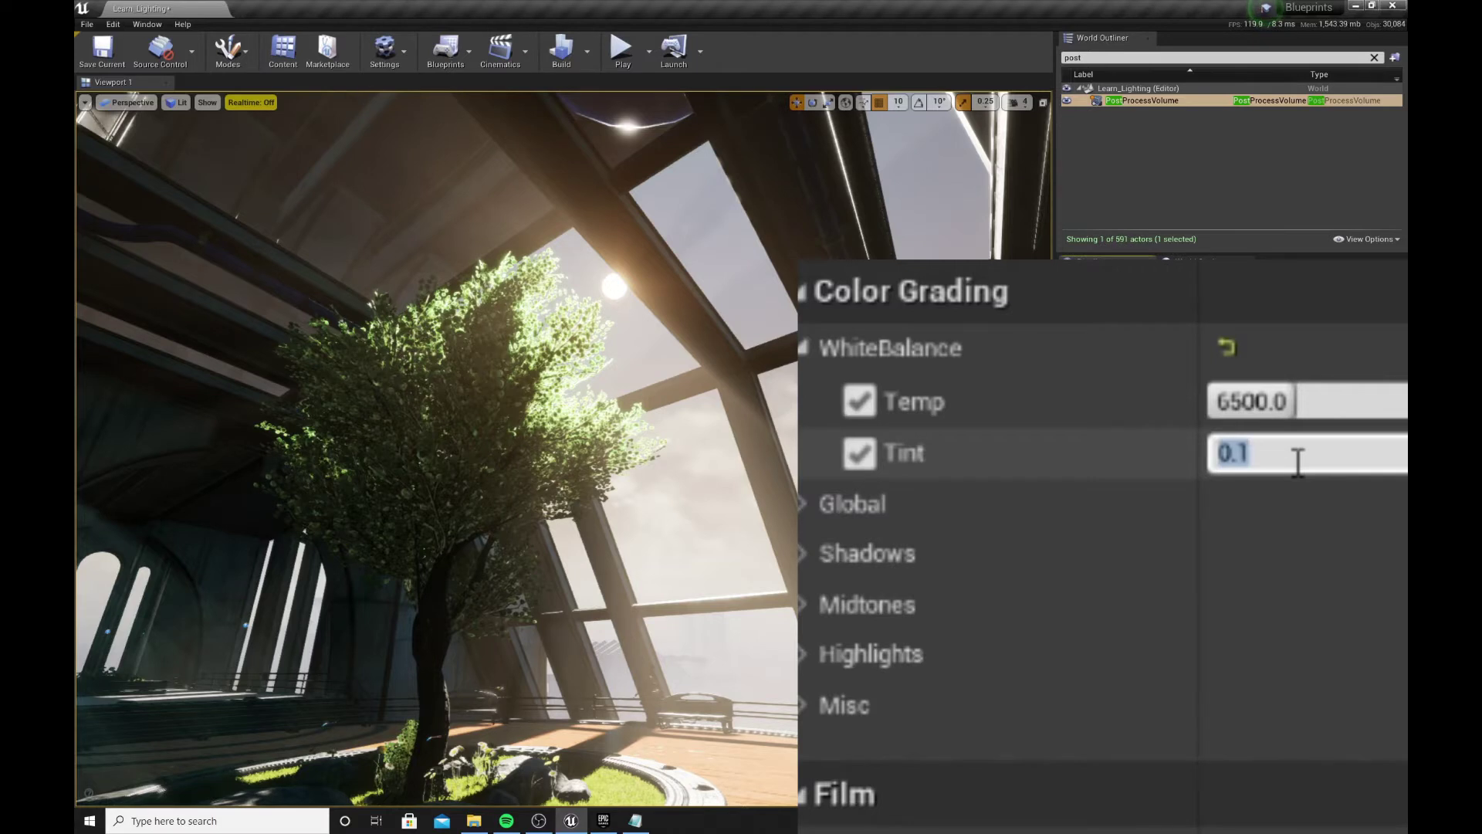
key("BackSpace")
type("0.2")
key("Return")
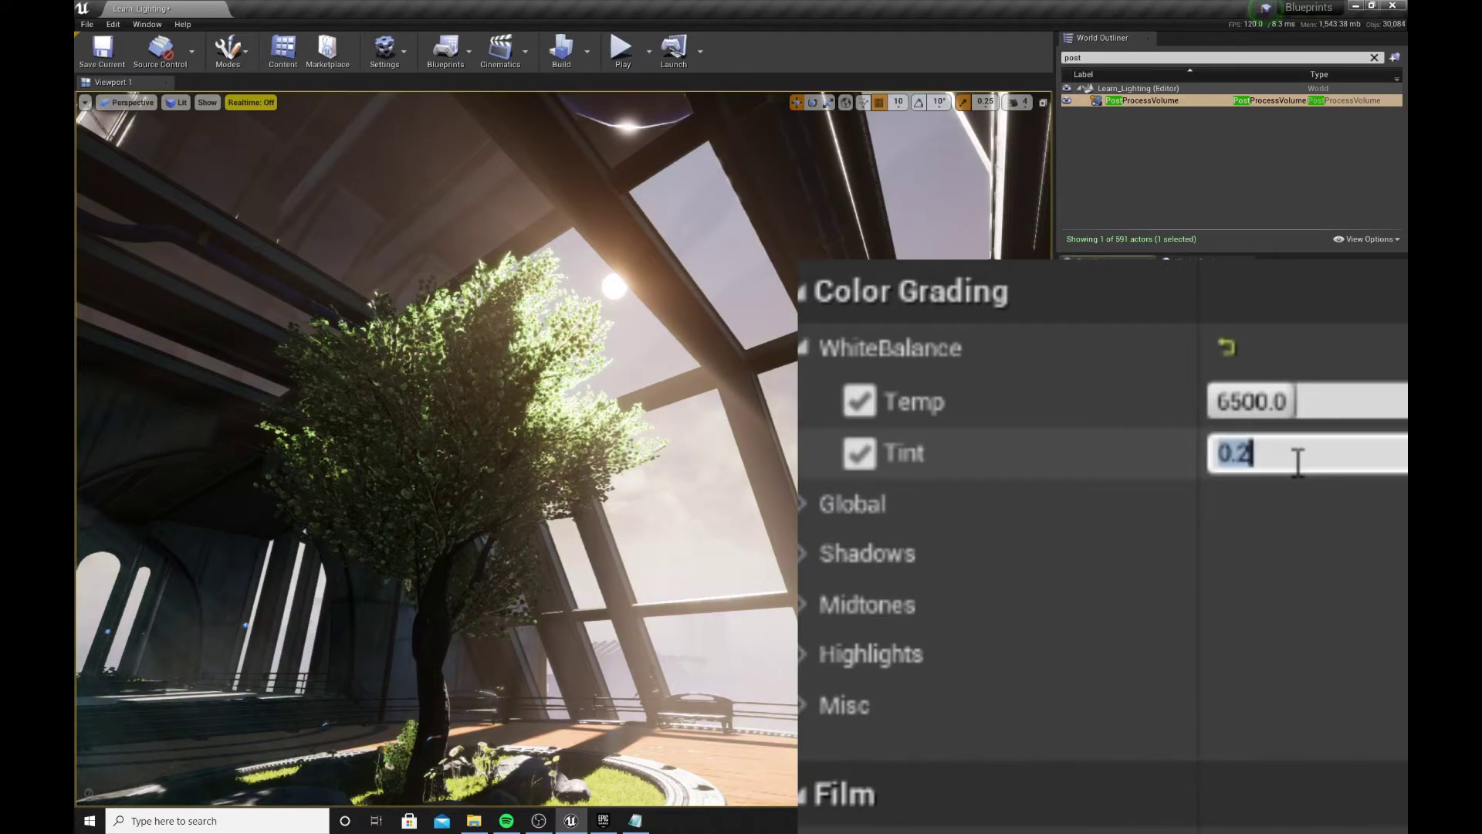
Set the white balance Tint to 0.075.
key("BackSpace")
type(".0")
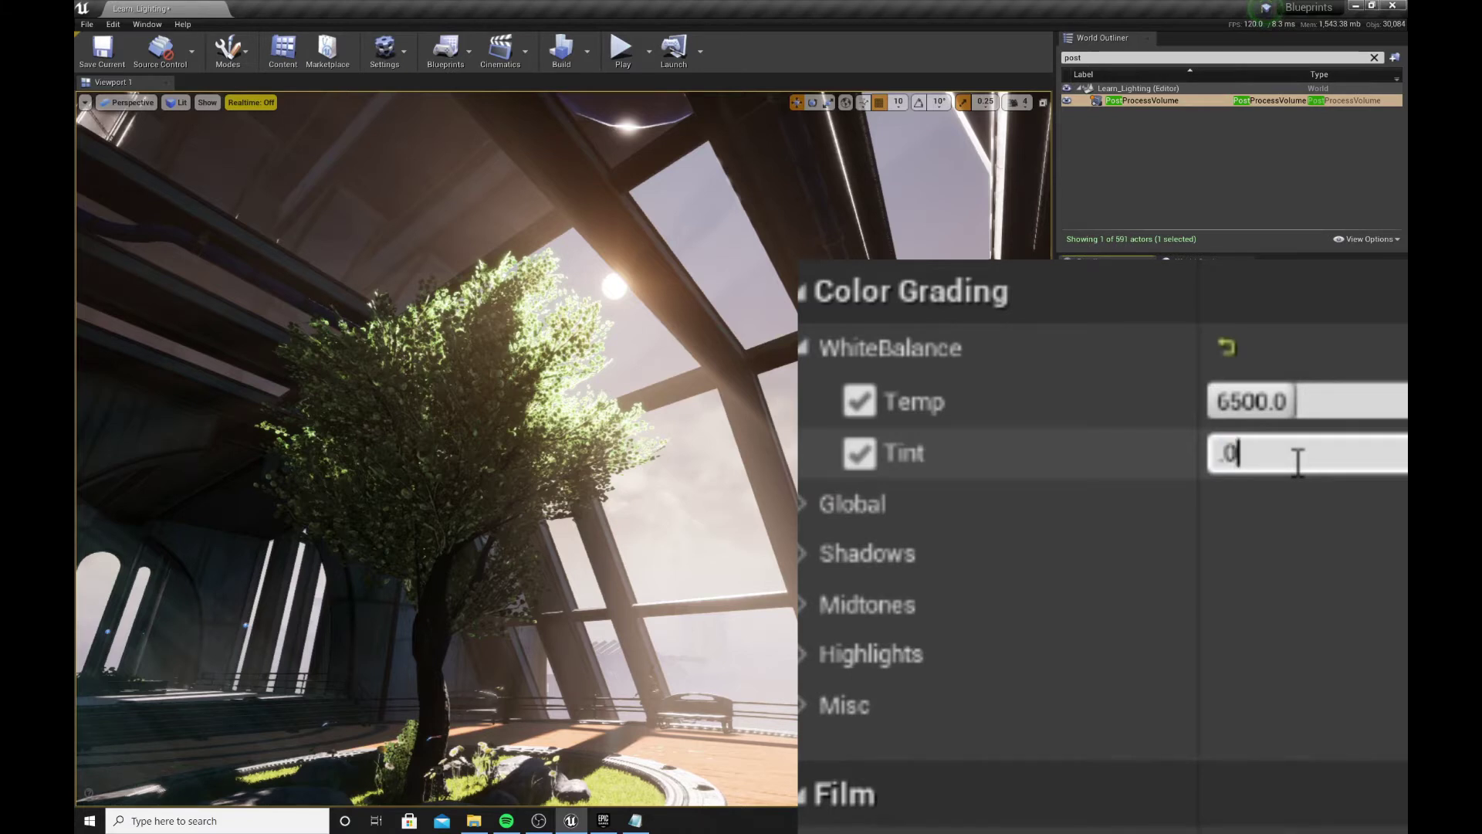
type("75")
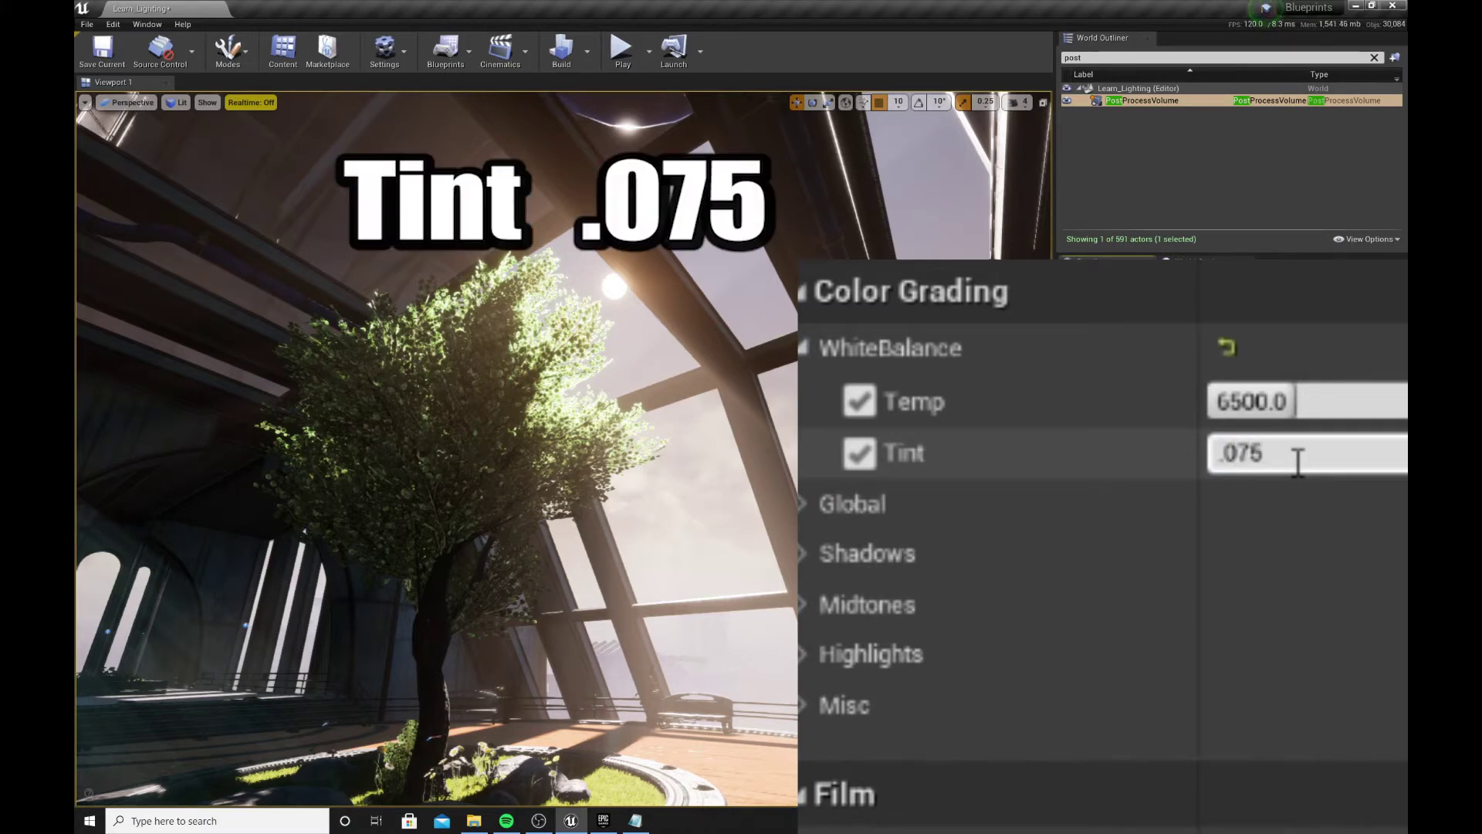
key("Return")
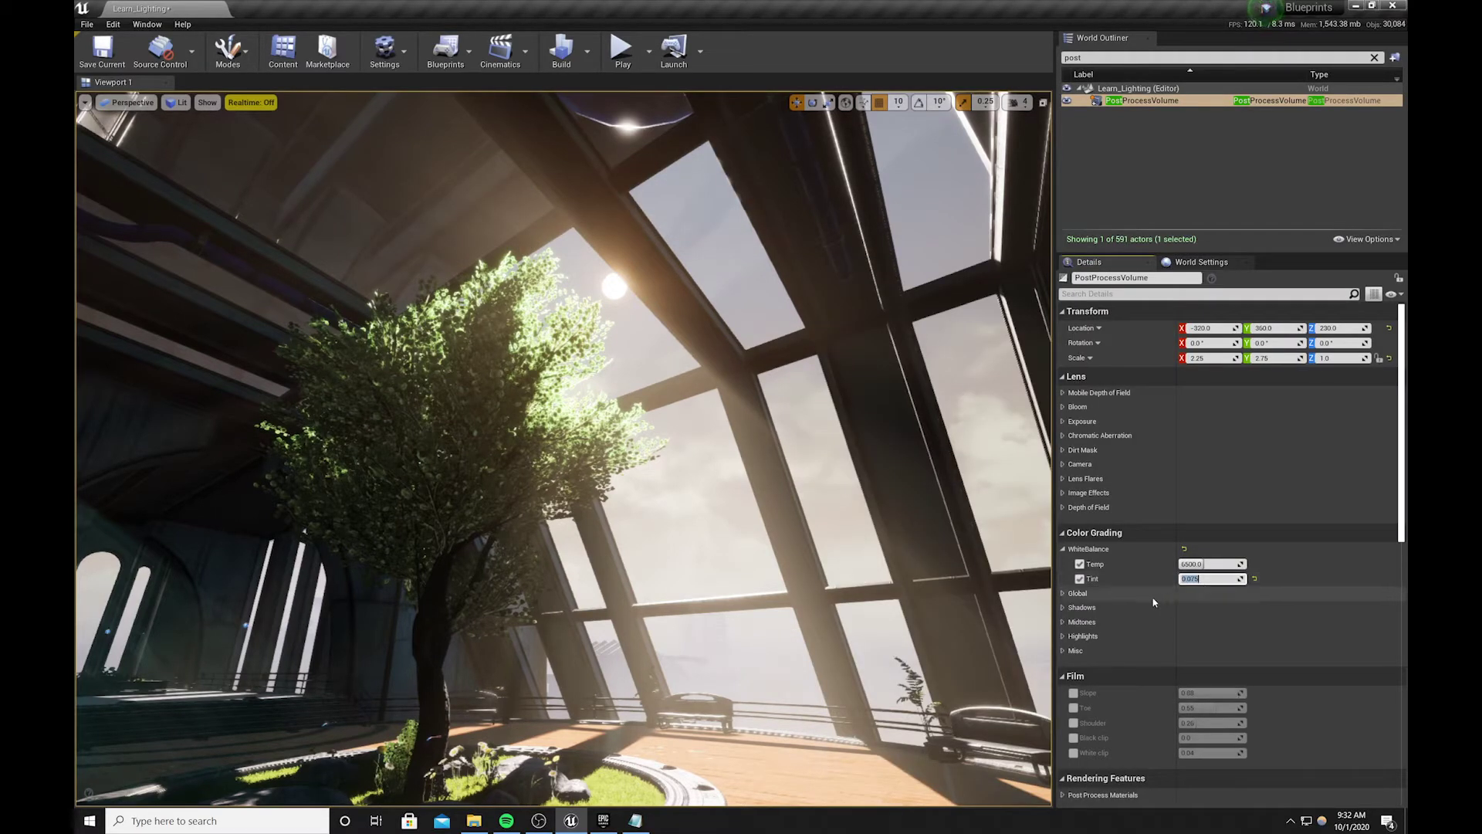
Expand the Global and Misc color grading settings and enable Scene Color Tint.
left_click(1062, 593)
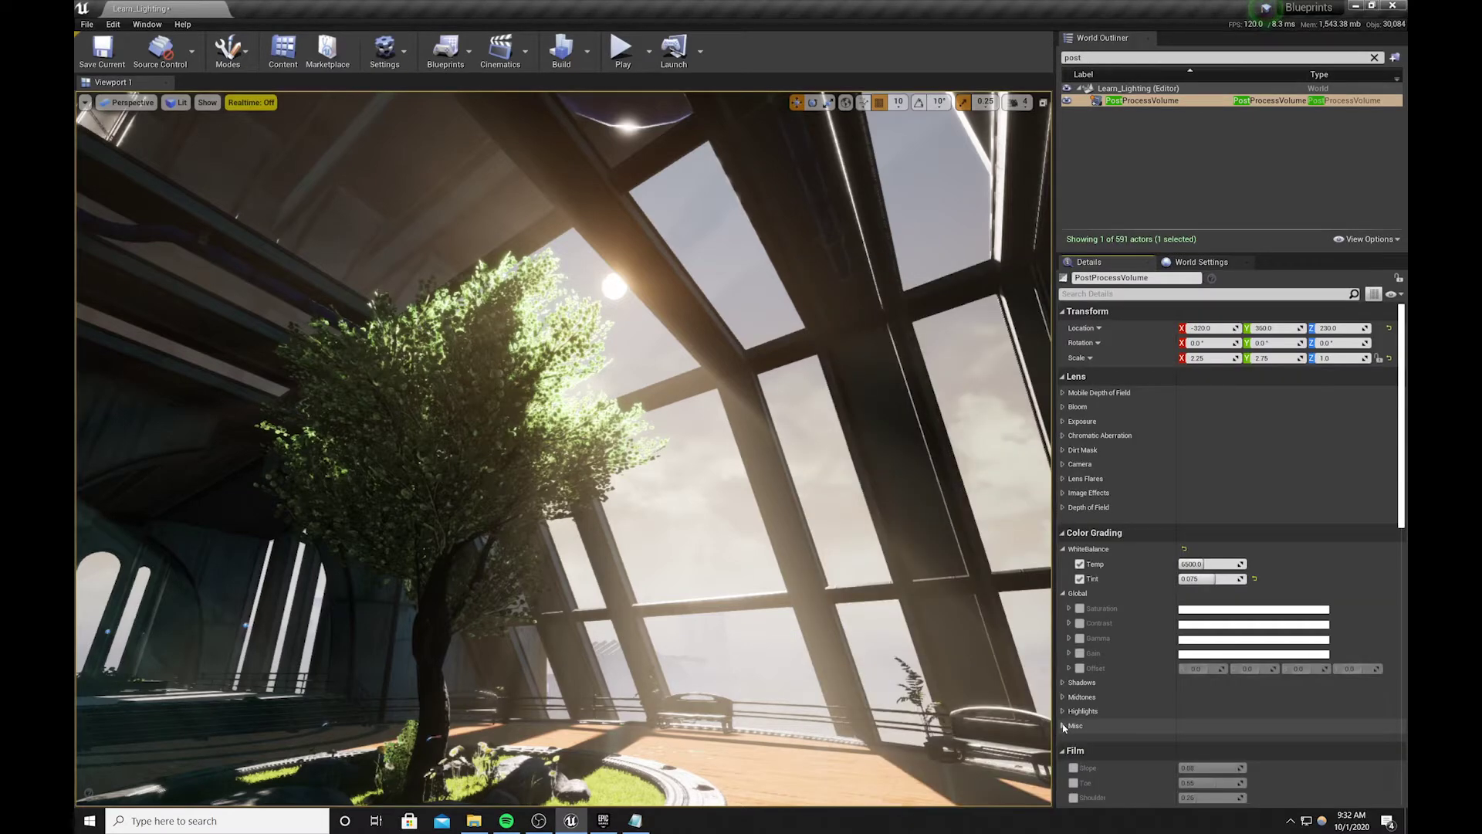
left_click(1063, 725)
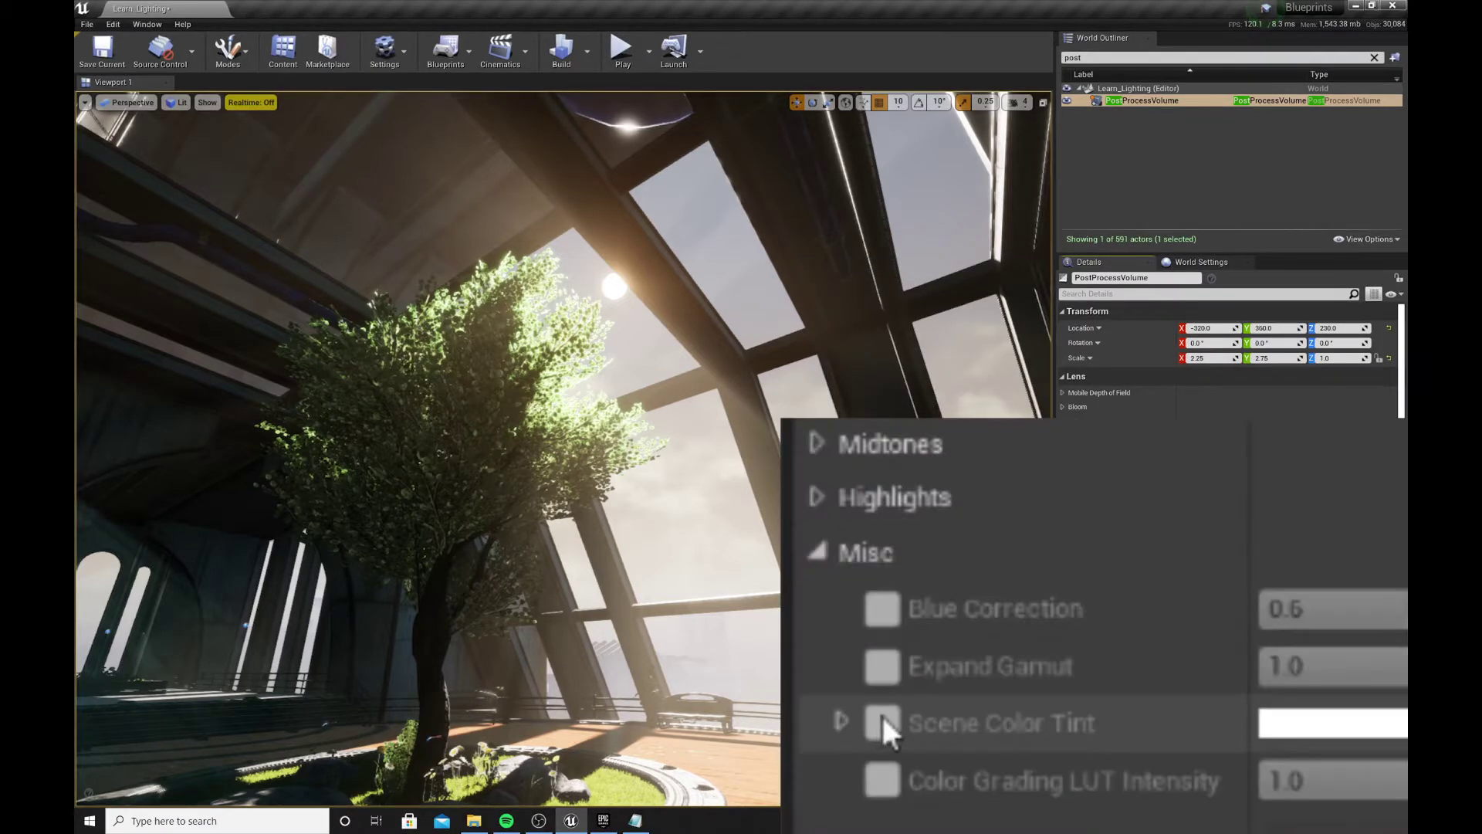
left_click(882, 724)
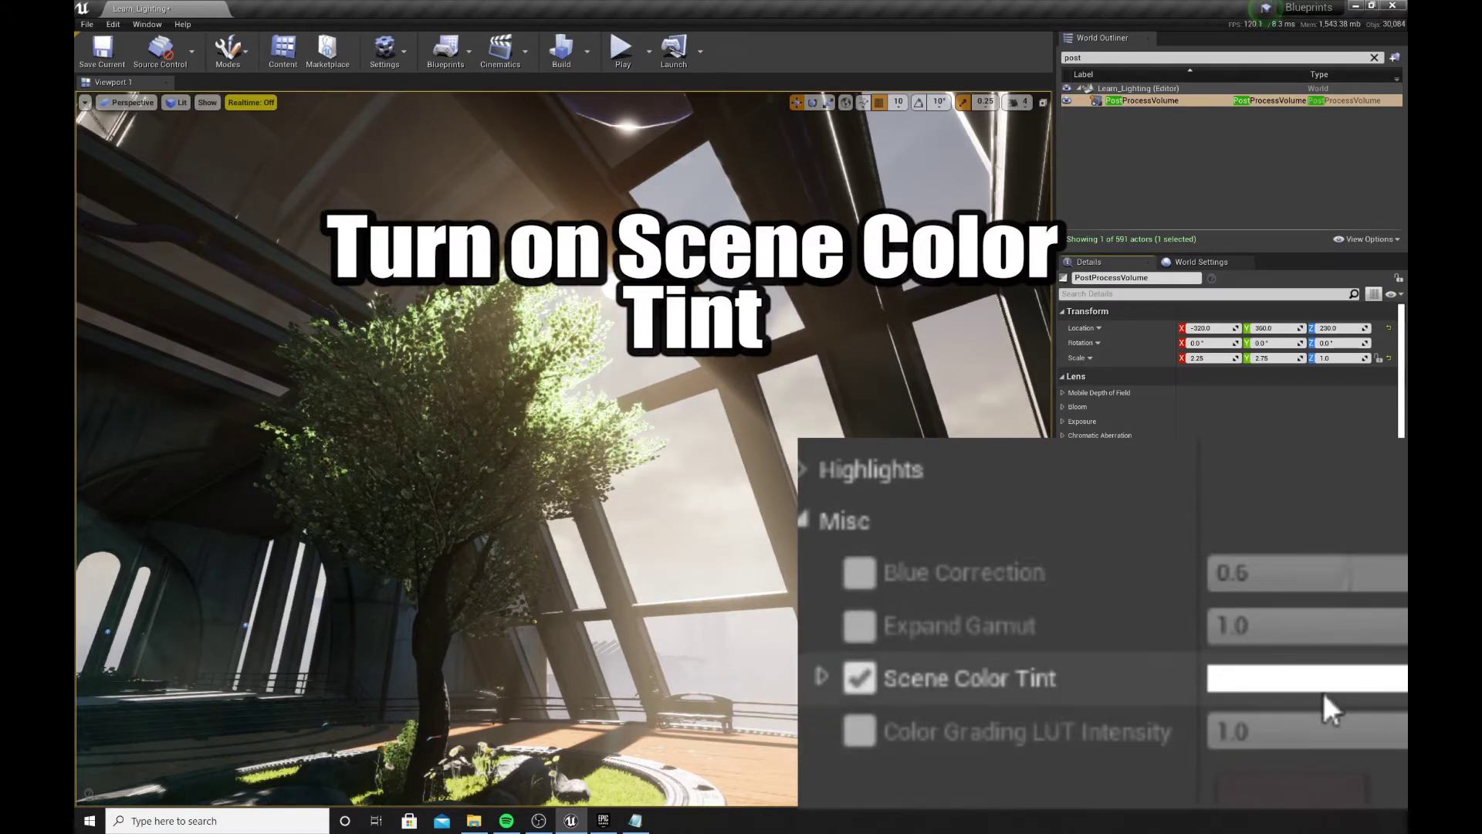
Try red and cyan for the Scene Color Tint, and settle on a pale blue with a saturation of about 0.15.
left_click(1224, 771)
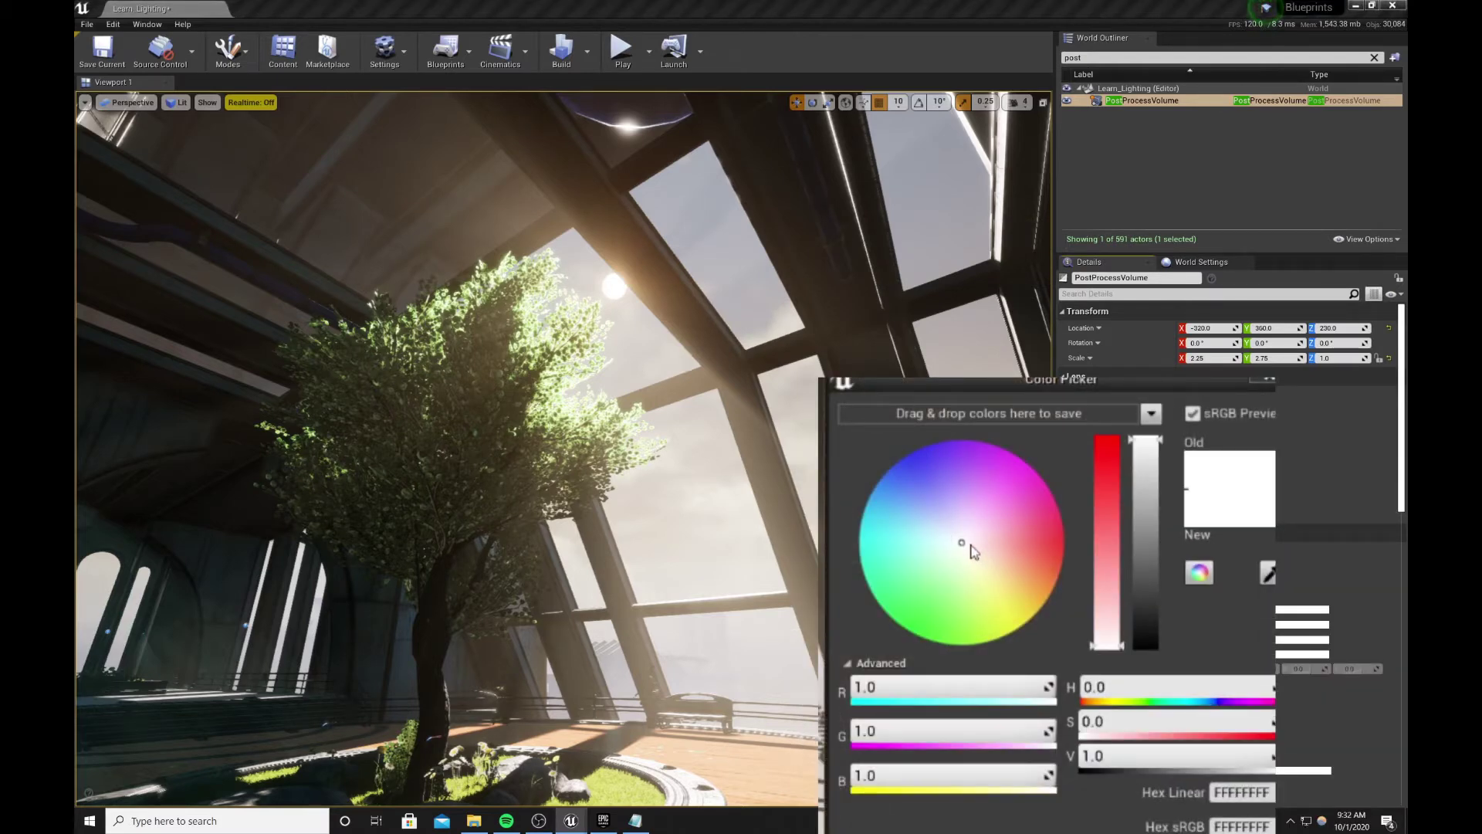
left_click_drag(971, 544, 1073, 573)
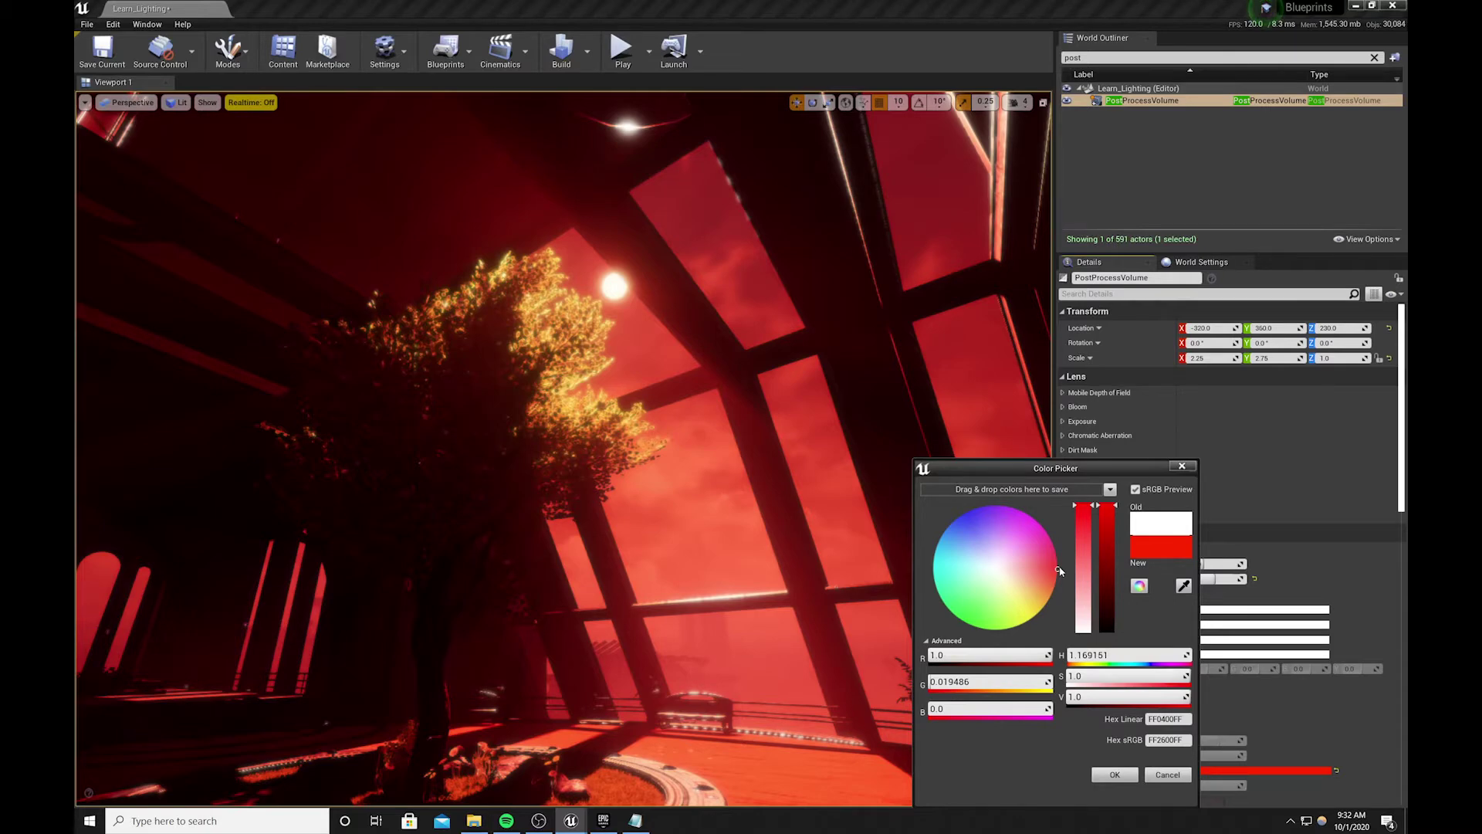
left_click_drag(1060, 571, 920, 548)
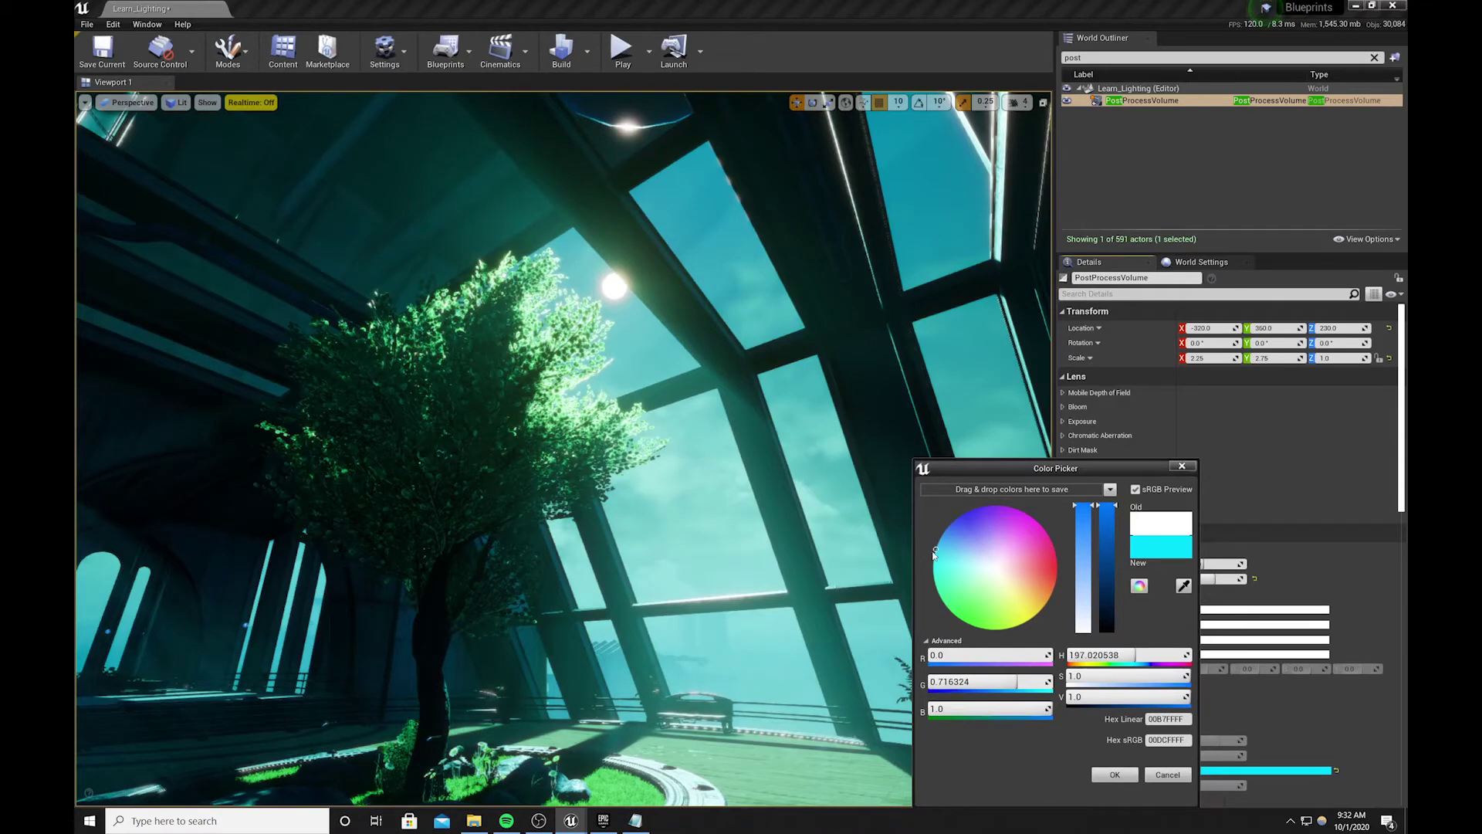
left_click_drag(935, 551, 989, 568)
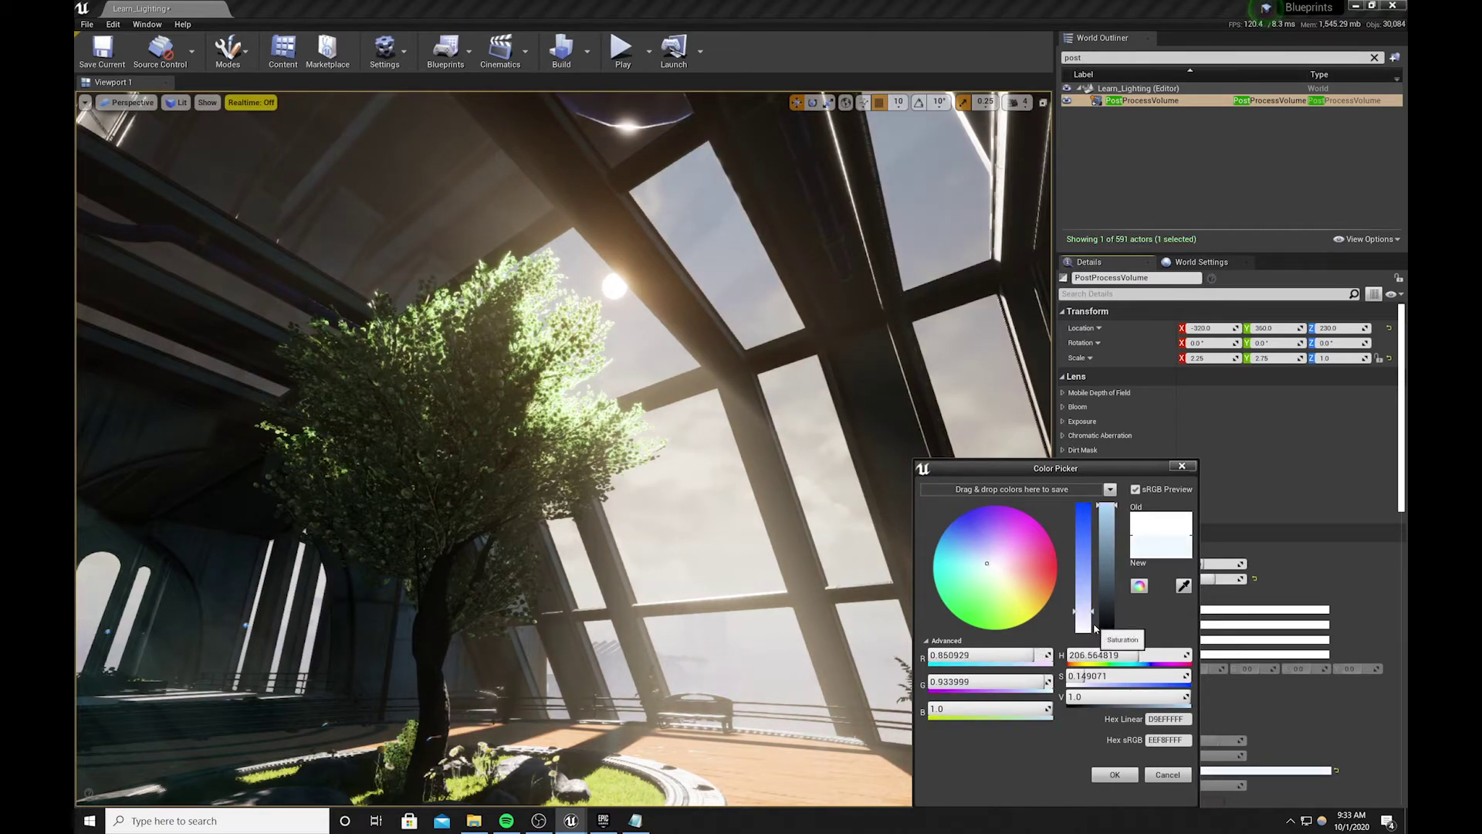
left_click(1185, 717)
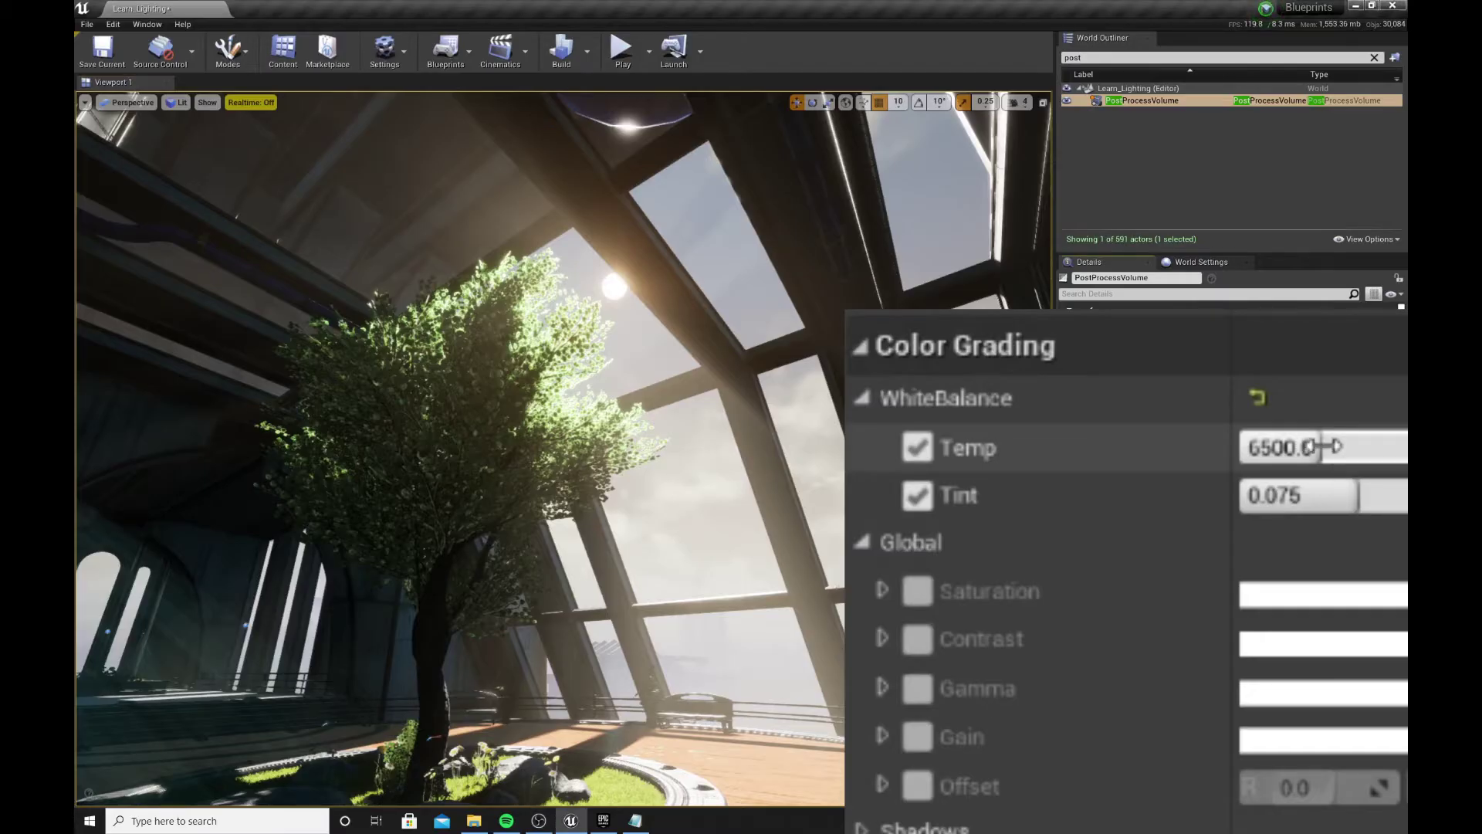
Warm the white balance Temp slightly and set it to 7014.
left_click_drag(1322, 447, 1375, 446)
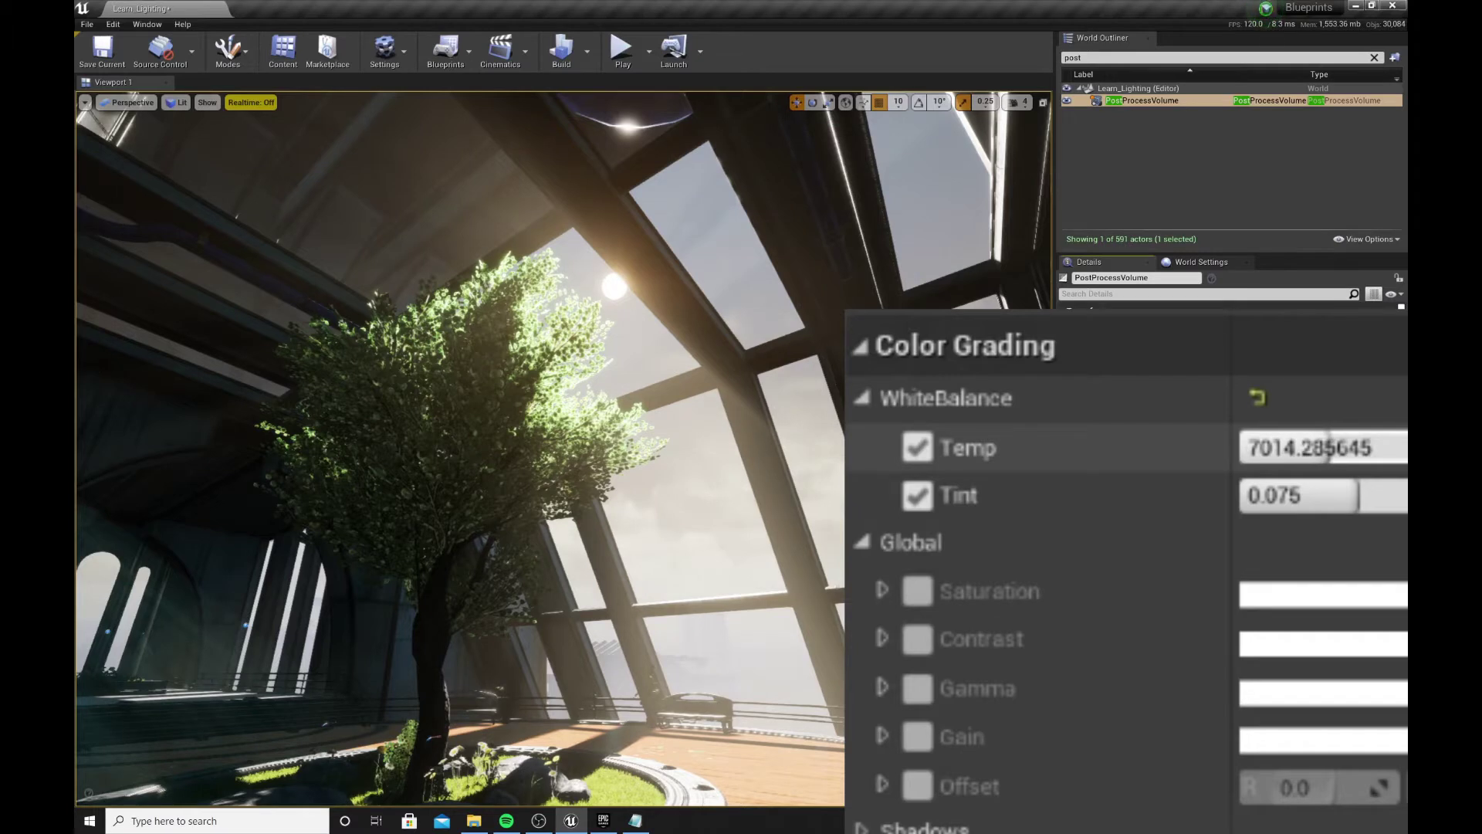
left_click(1315, 448)
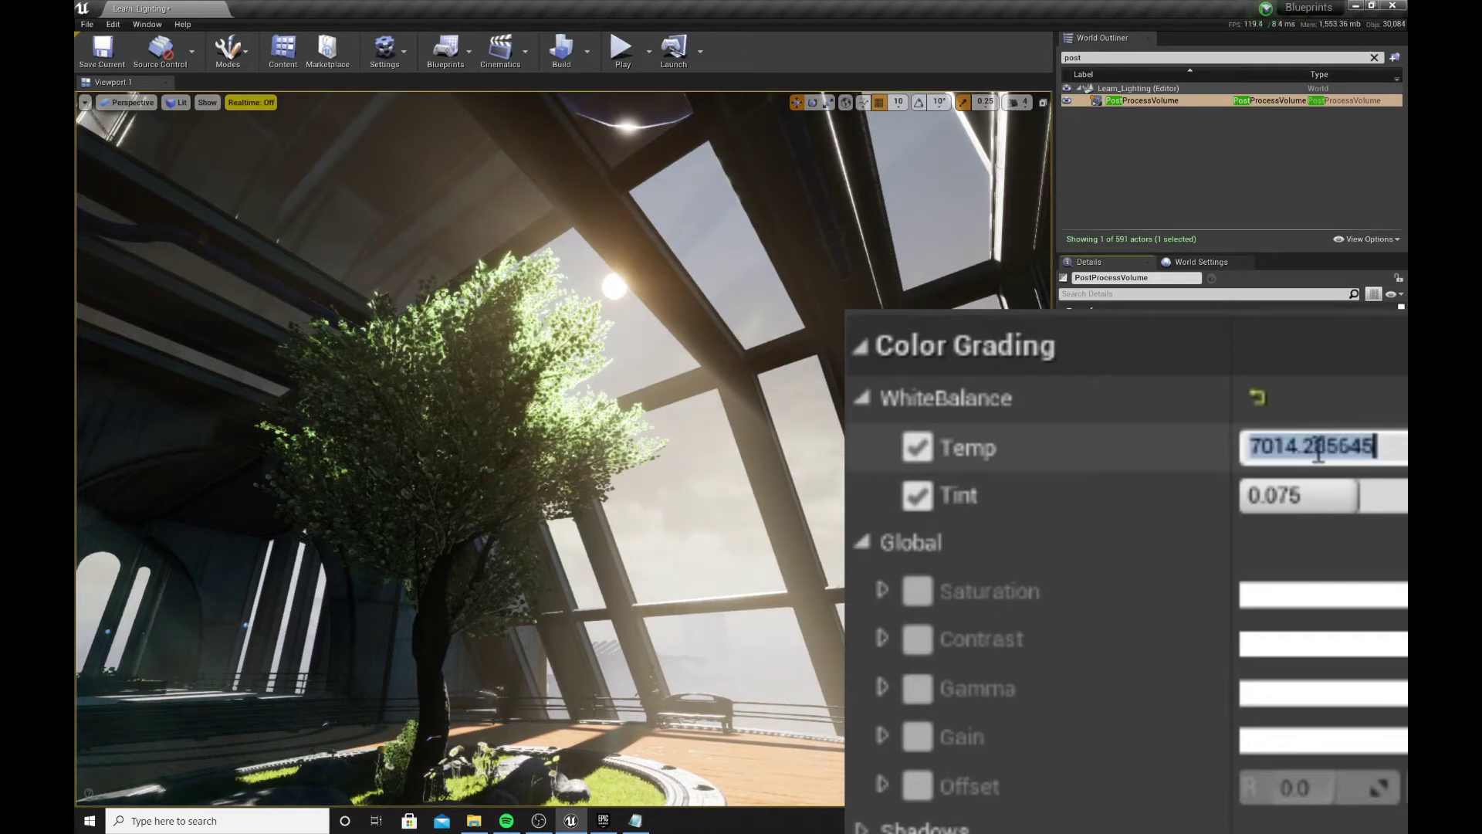
type("7014")
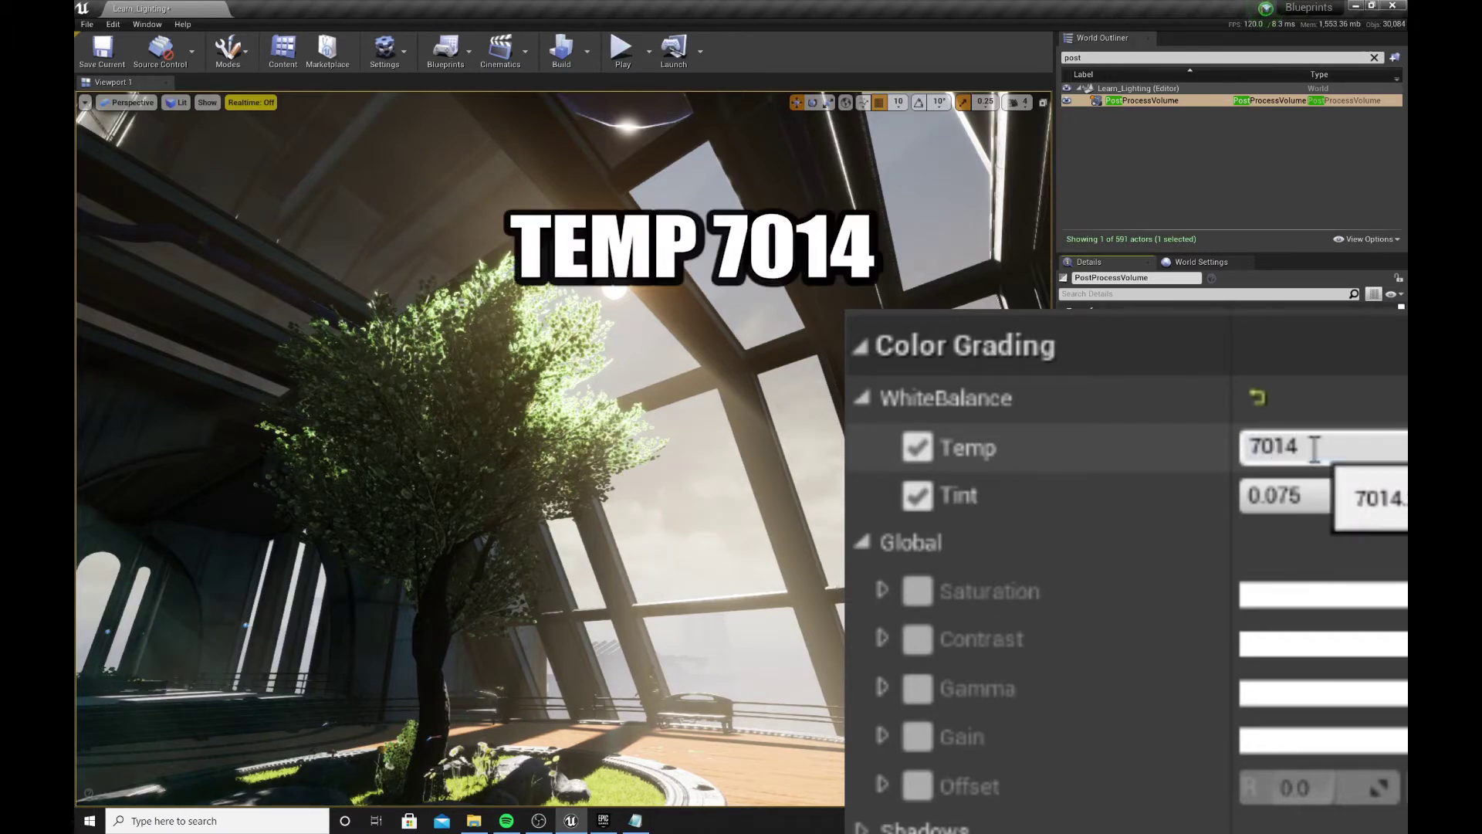
key("Return")
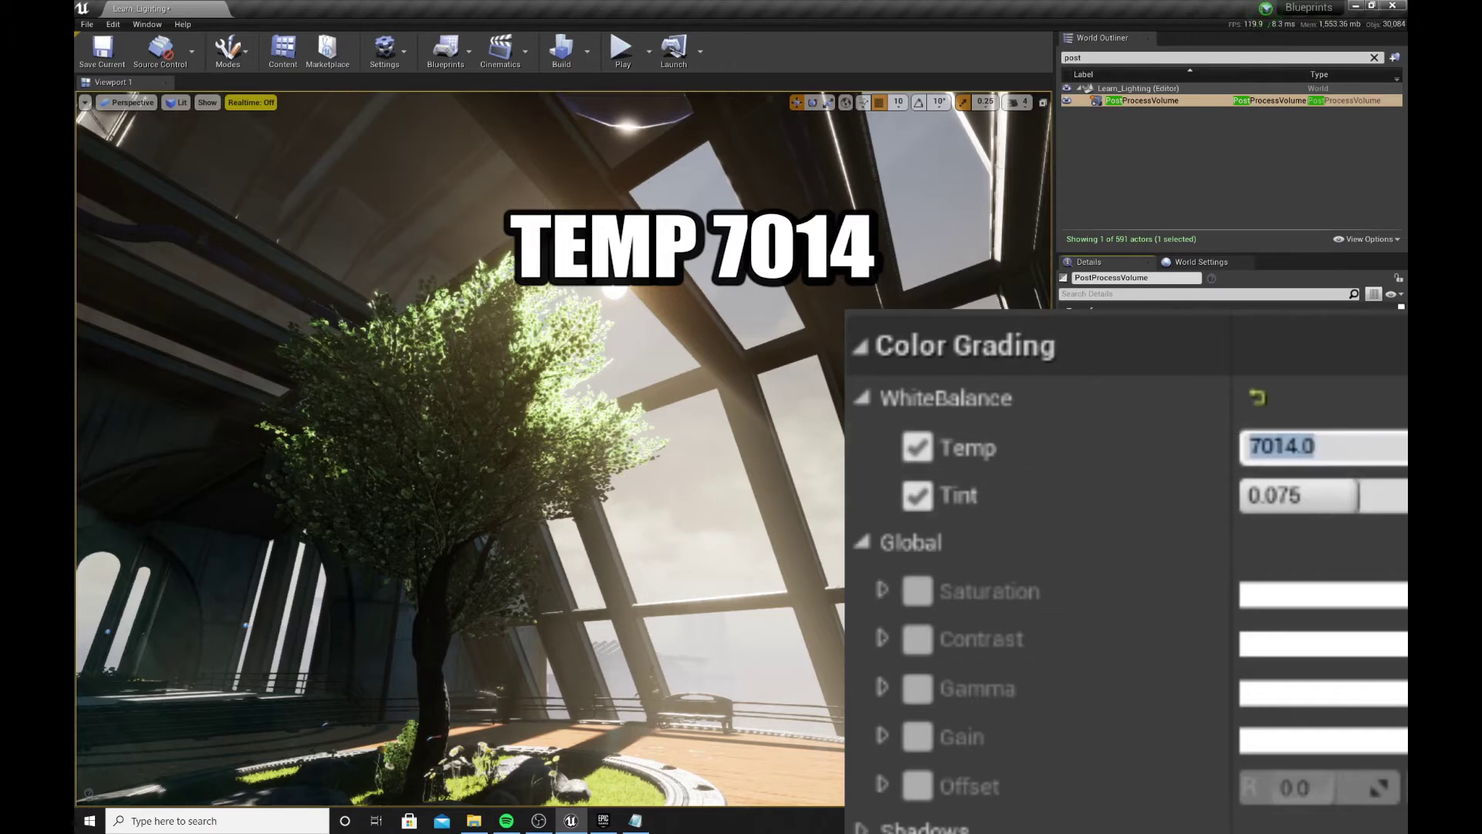
Select the SkyLight on the atrium floor near the bench, and hide the editor helpers with game view.
mouse_move(719, 665)
right_mouse_down()
mouse_move(719, 687)
mouse_move(718, 647)
mouse_move(711, 672)
right_mouse_up()
left_click(663, 719)
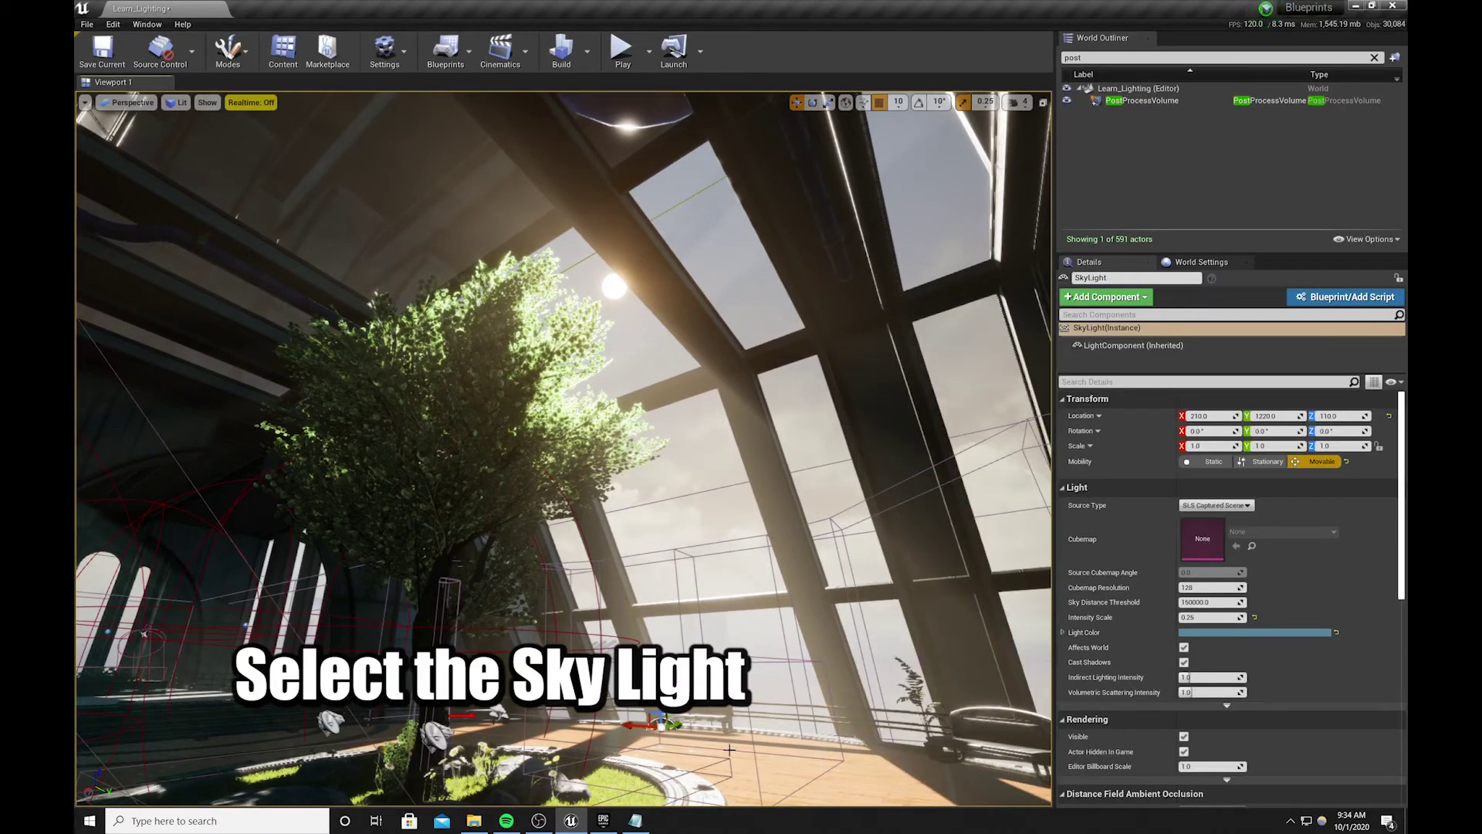
key("g")
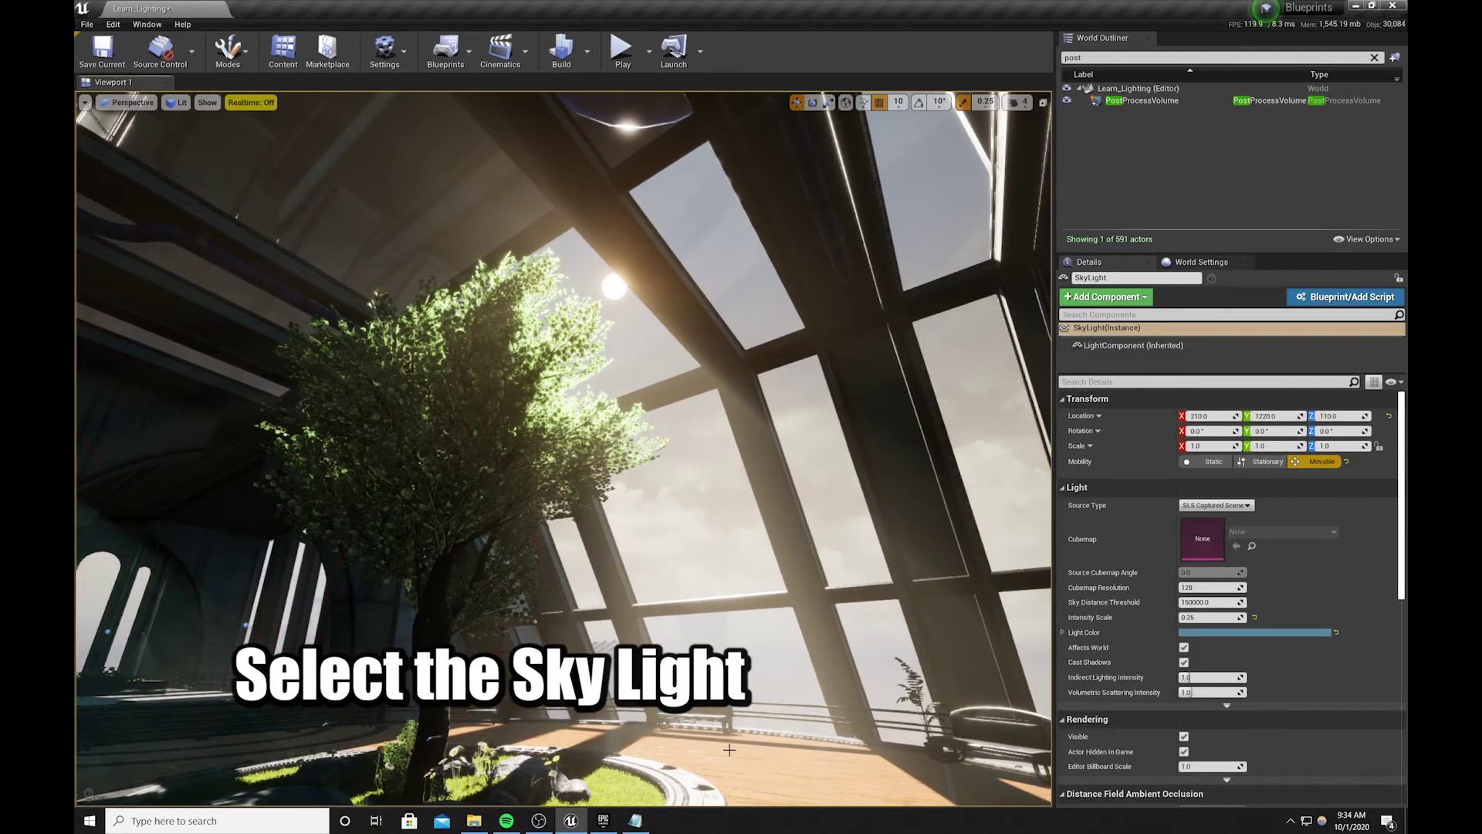
Change the SkyLight's Light Color to a brighter, less saturated blue with Hex Linear 6CA6D5FF, and accept it.
left_click(1219, 640)
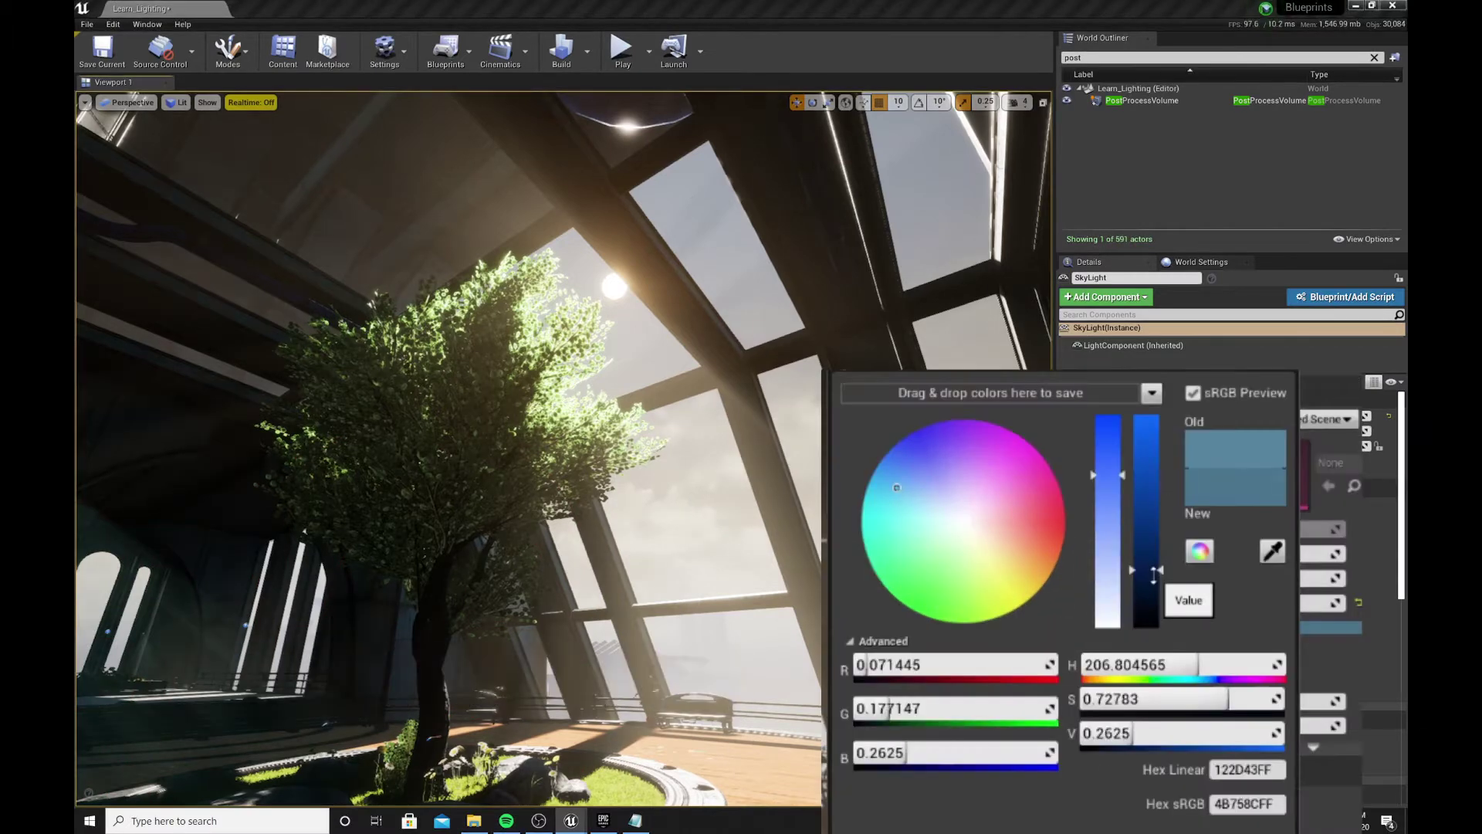
left_click_drag(1154, 573, 1156, 549)
left_click_drag(1102, 468, 1150, 461)
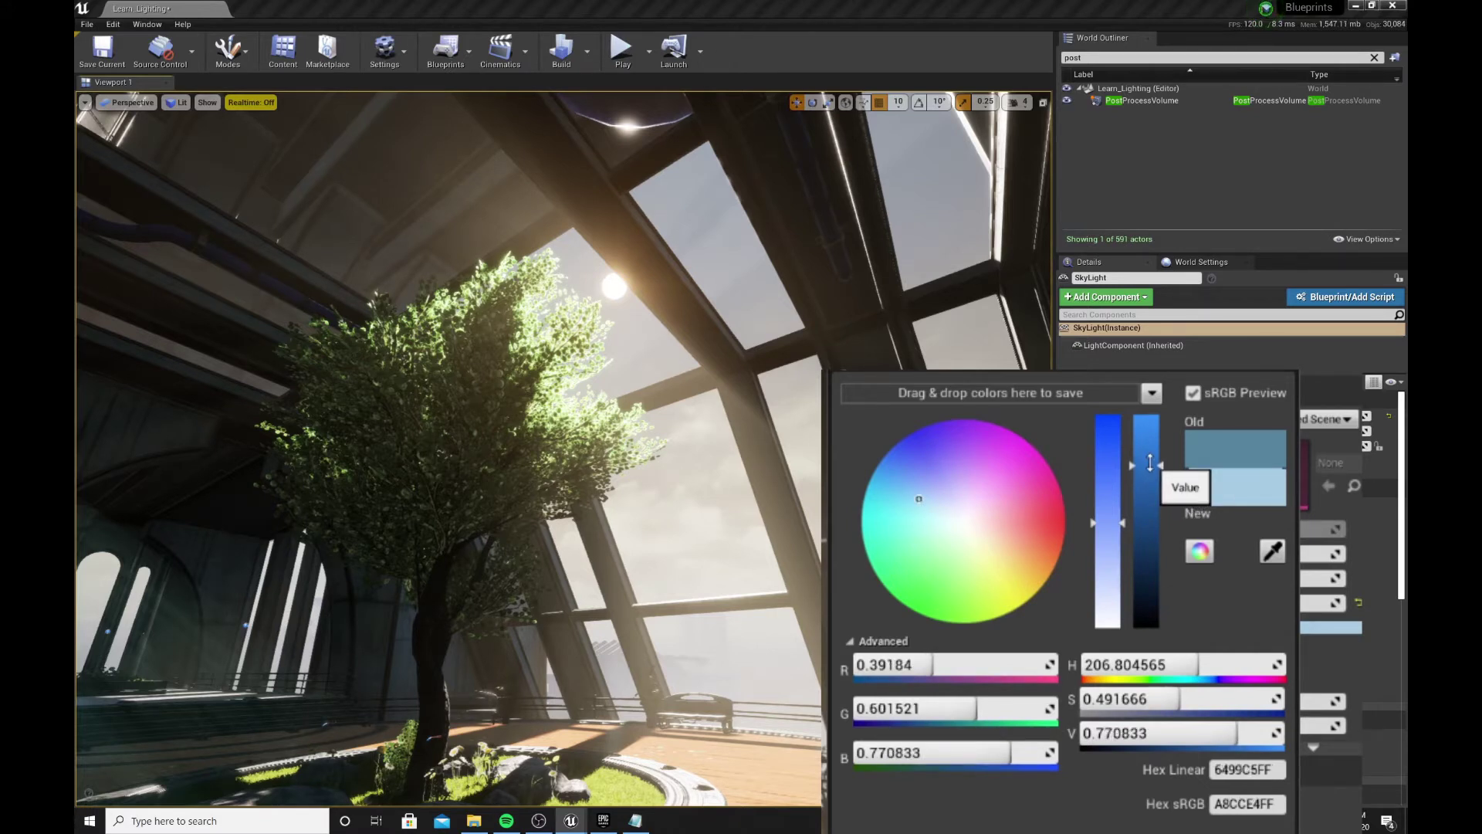
left_click_drag(1150, 461, 1151, 452)
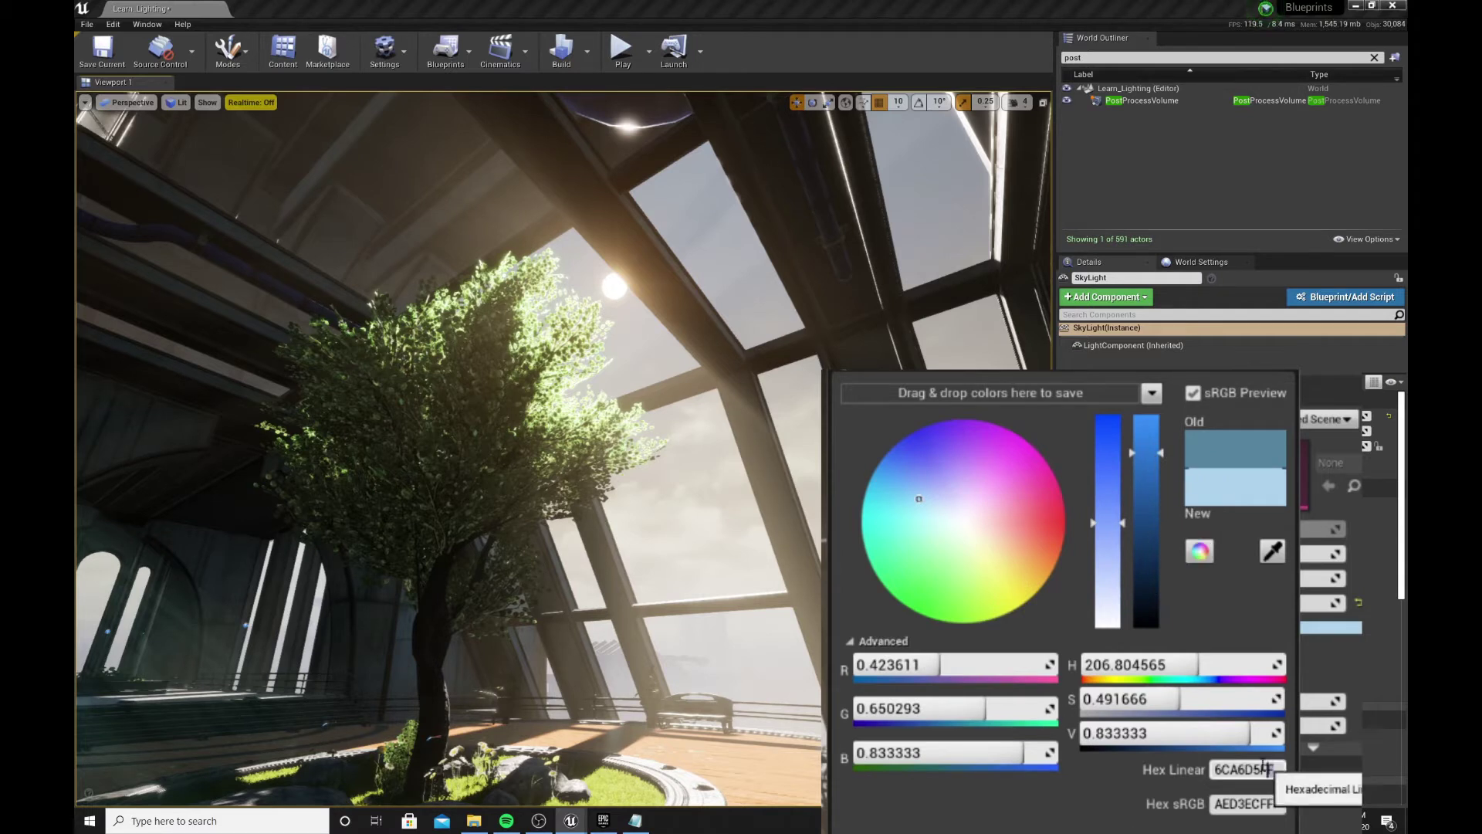
left_click_drag(1274, 768, 1112, 782)
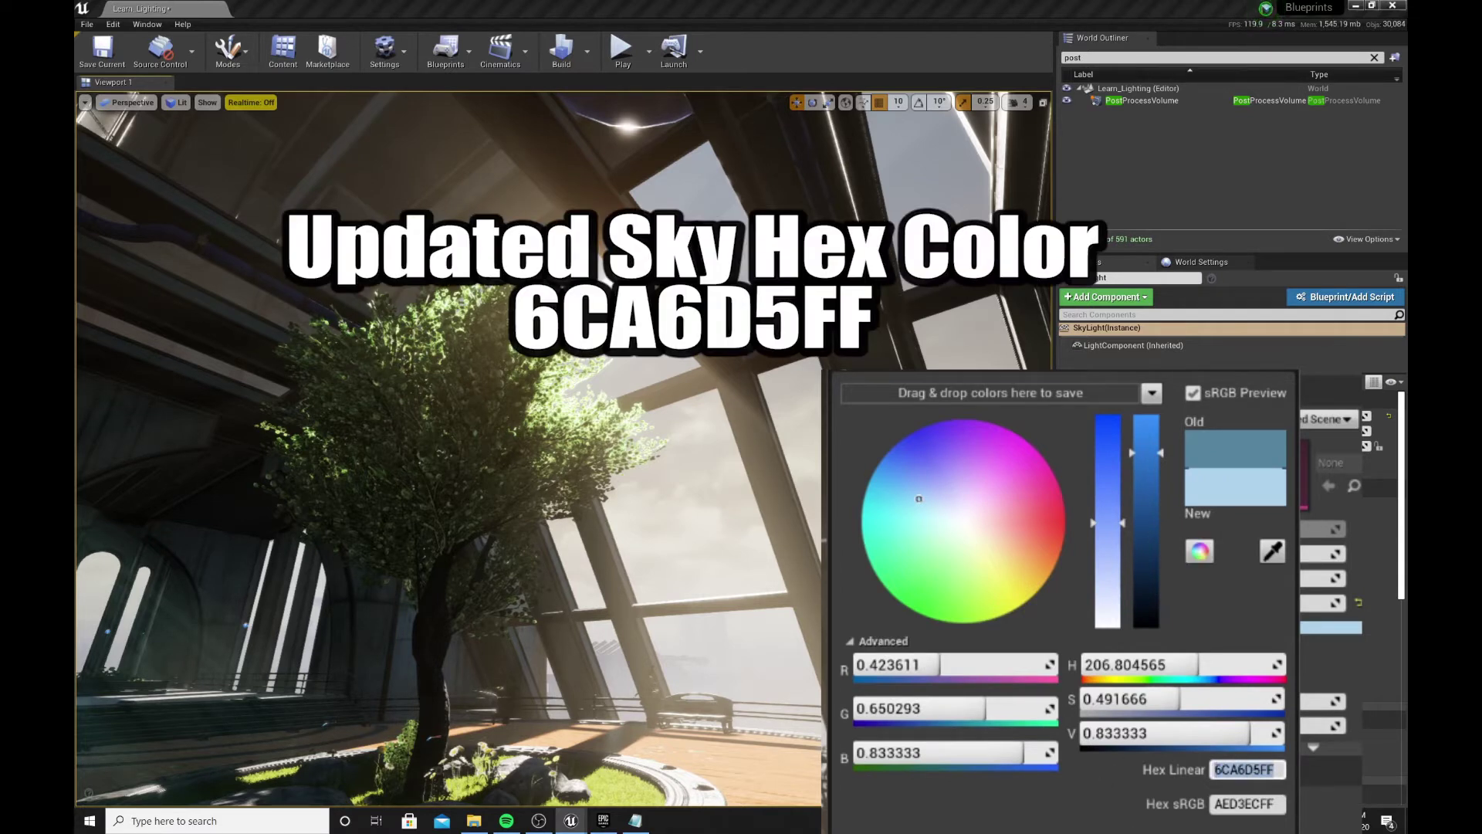
left_click(1127, 780)
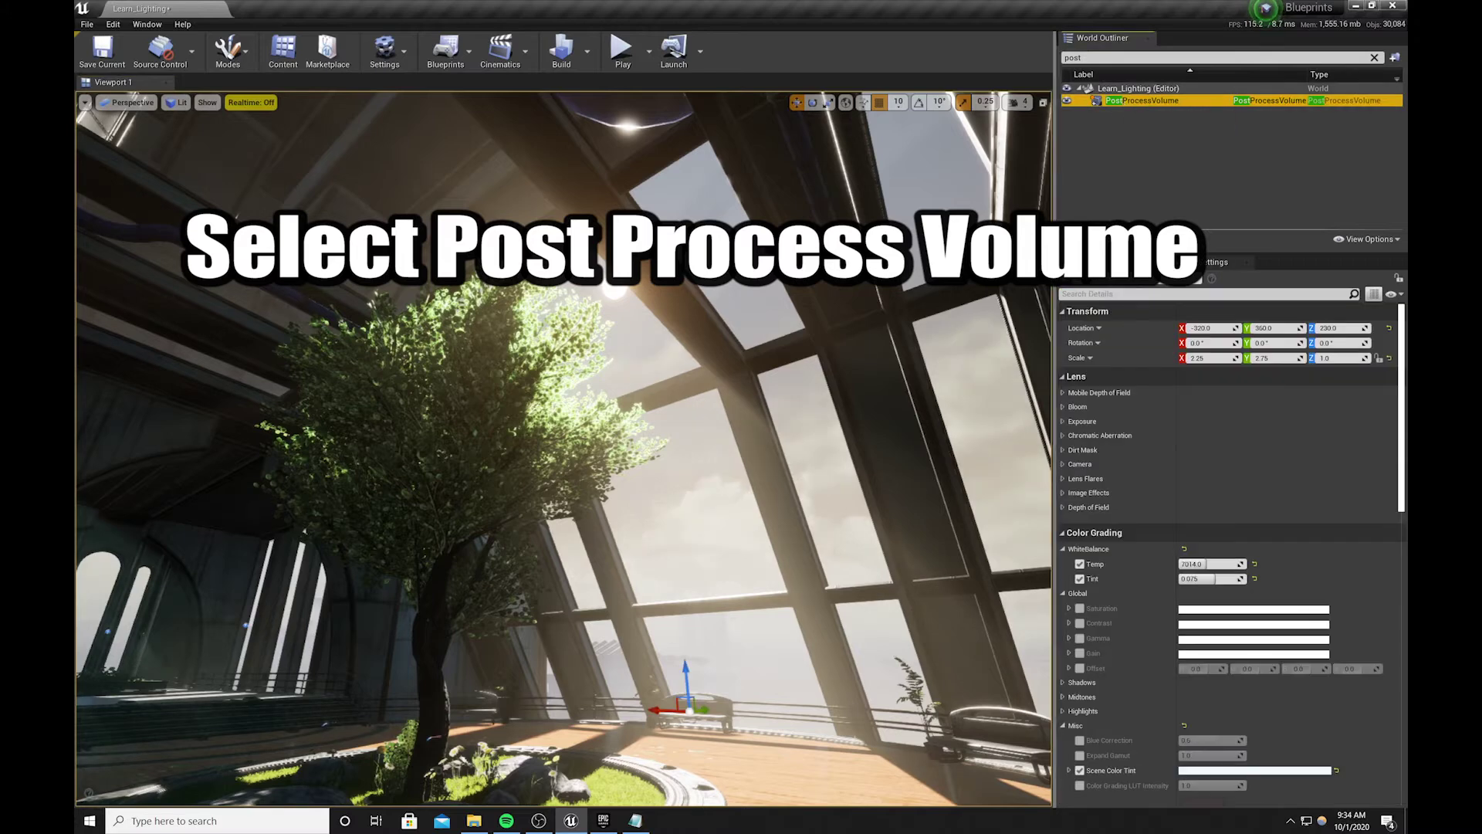
Hide the editor helpers with game view, and try the PostProcessVolume's global Saturation at 0.
right_click_drag(864, 562, 751, 562)
key("g")
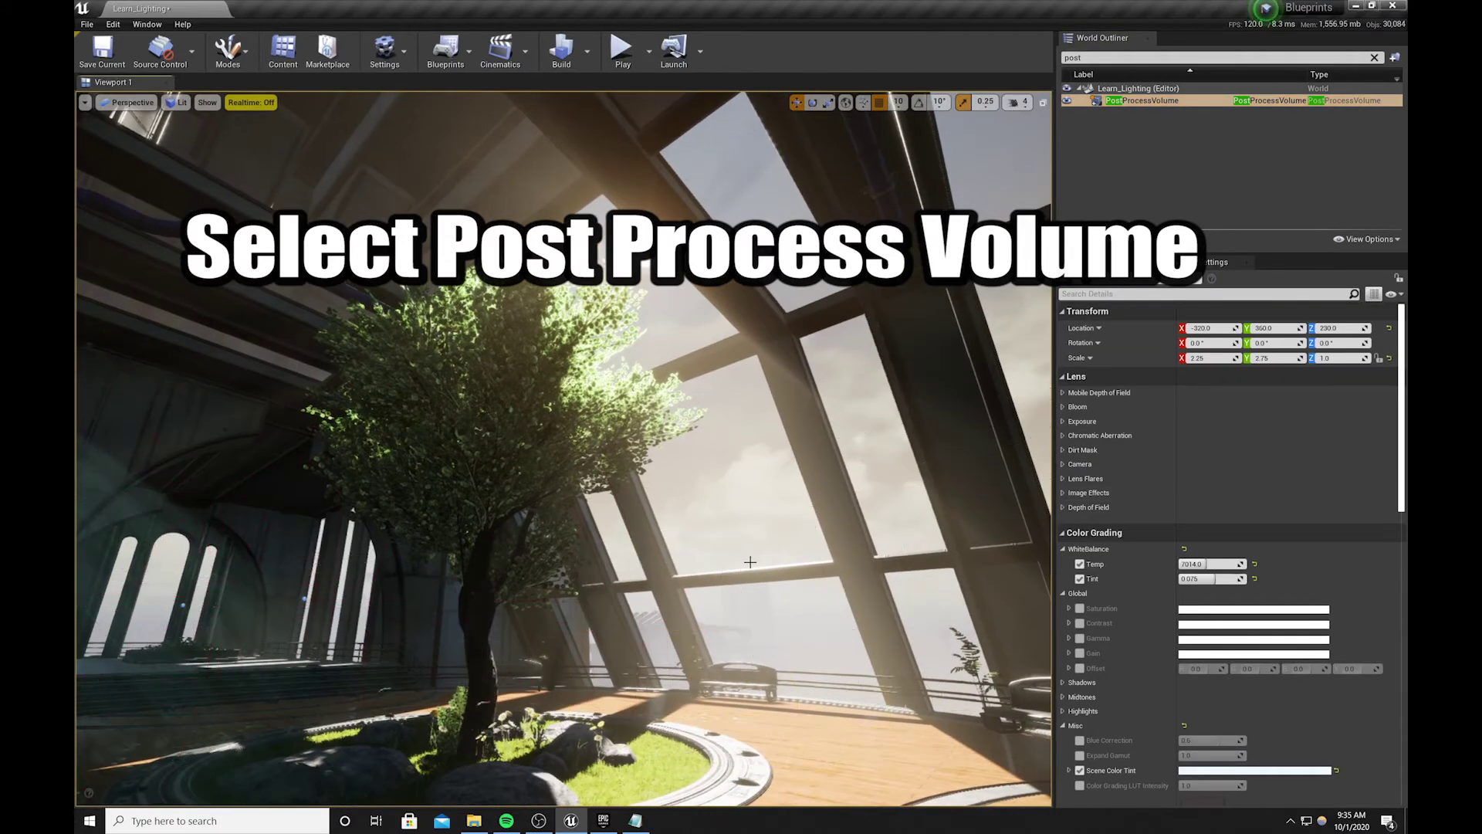
scroll(1200, 611, "down", 3)
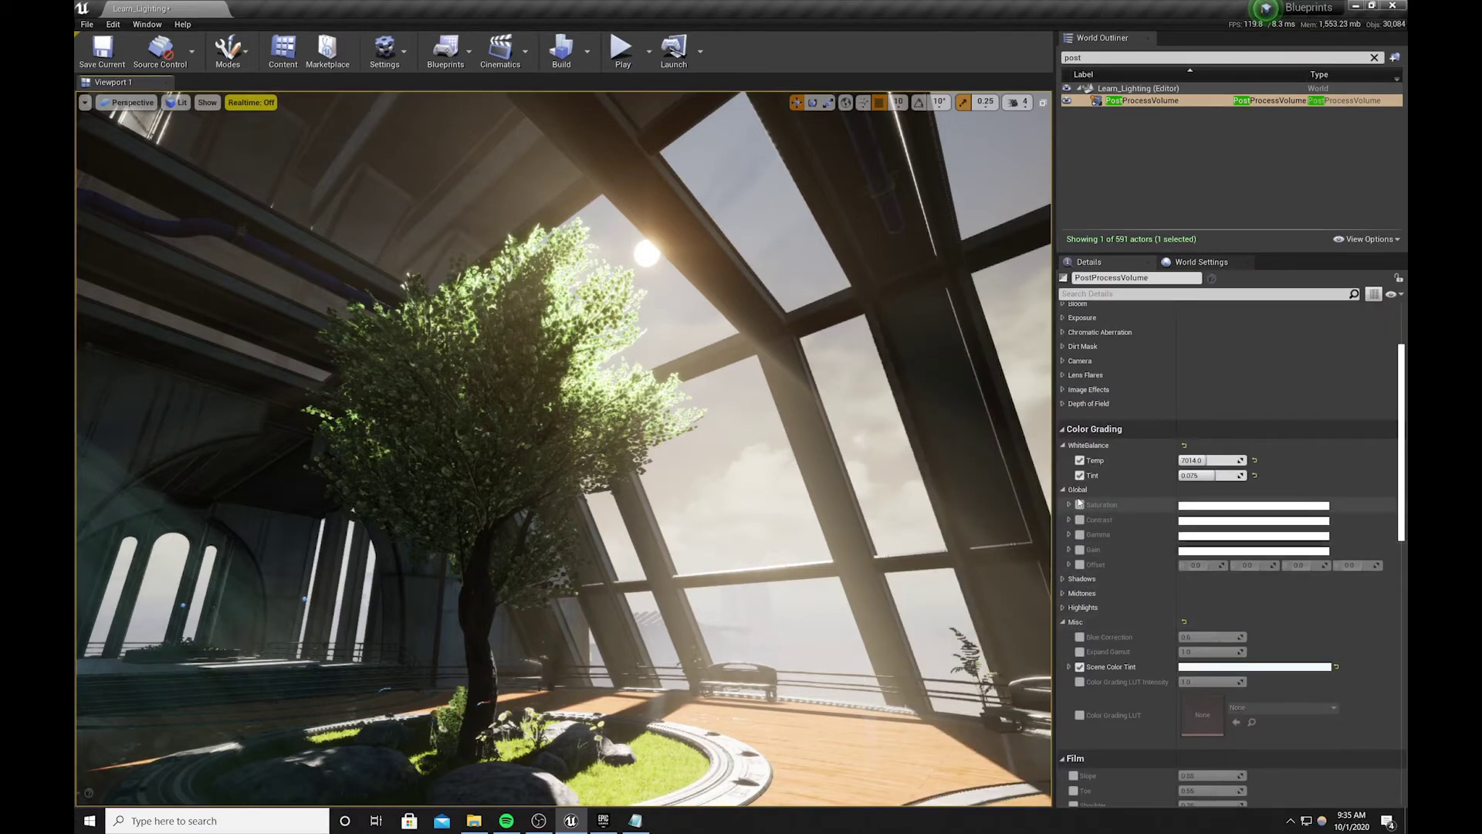
left_click(1080, 506)
left_click(861, 355)
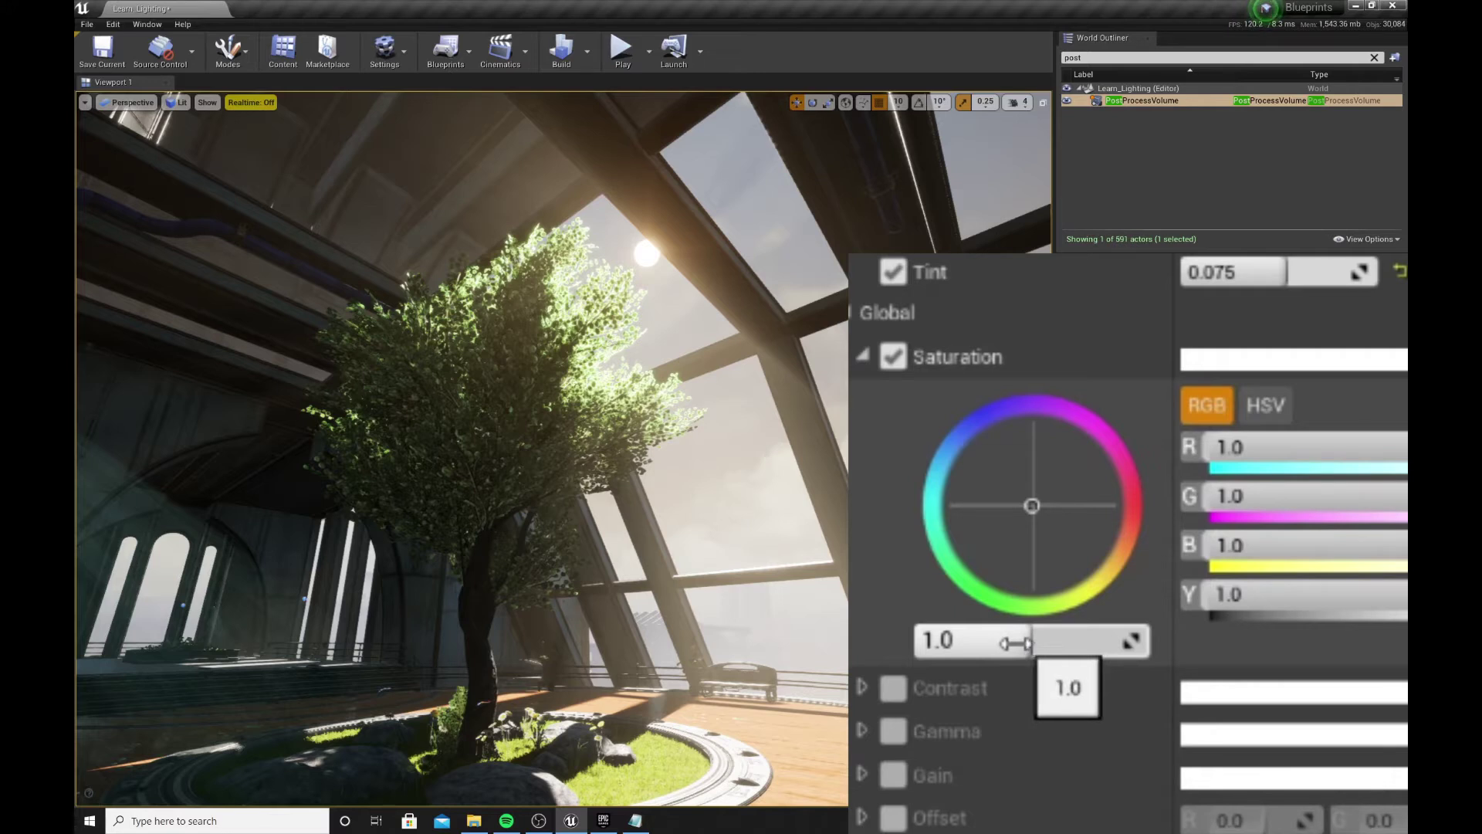
left_click_drag(1018, 643, 895, 641)
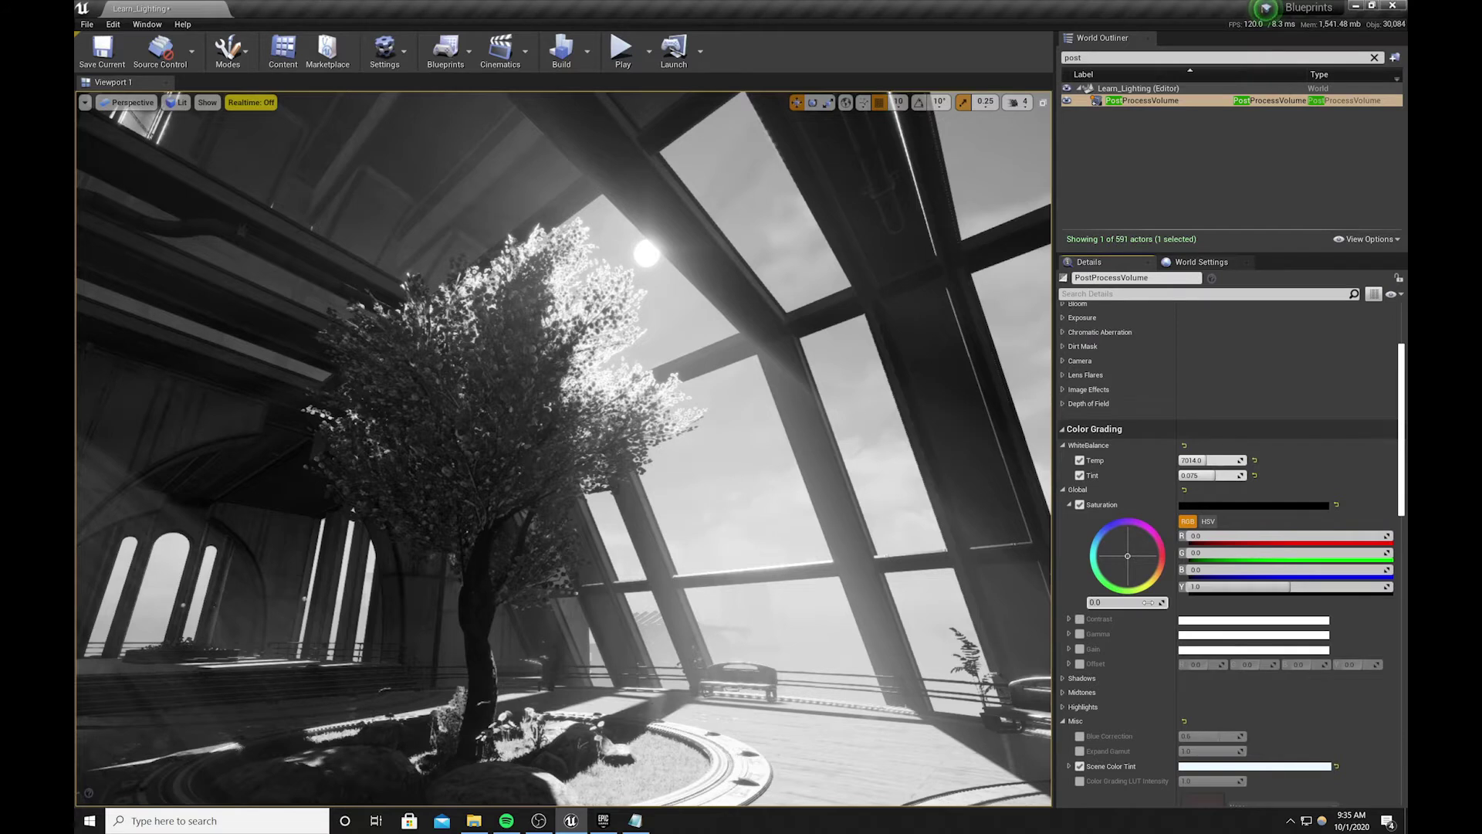
Reset the global Saturation to its default, and try it at 0.8 and 0.85.
left_click(1105, 602)
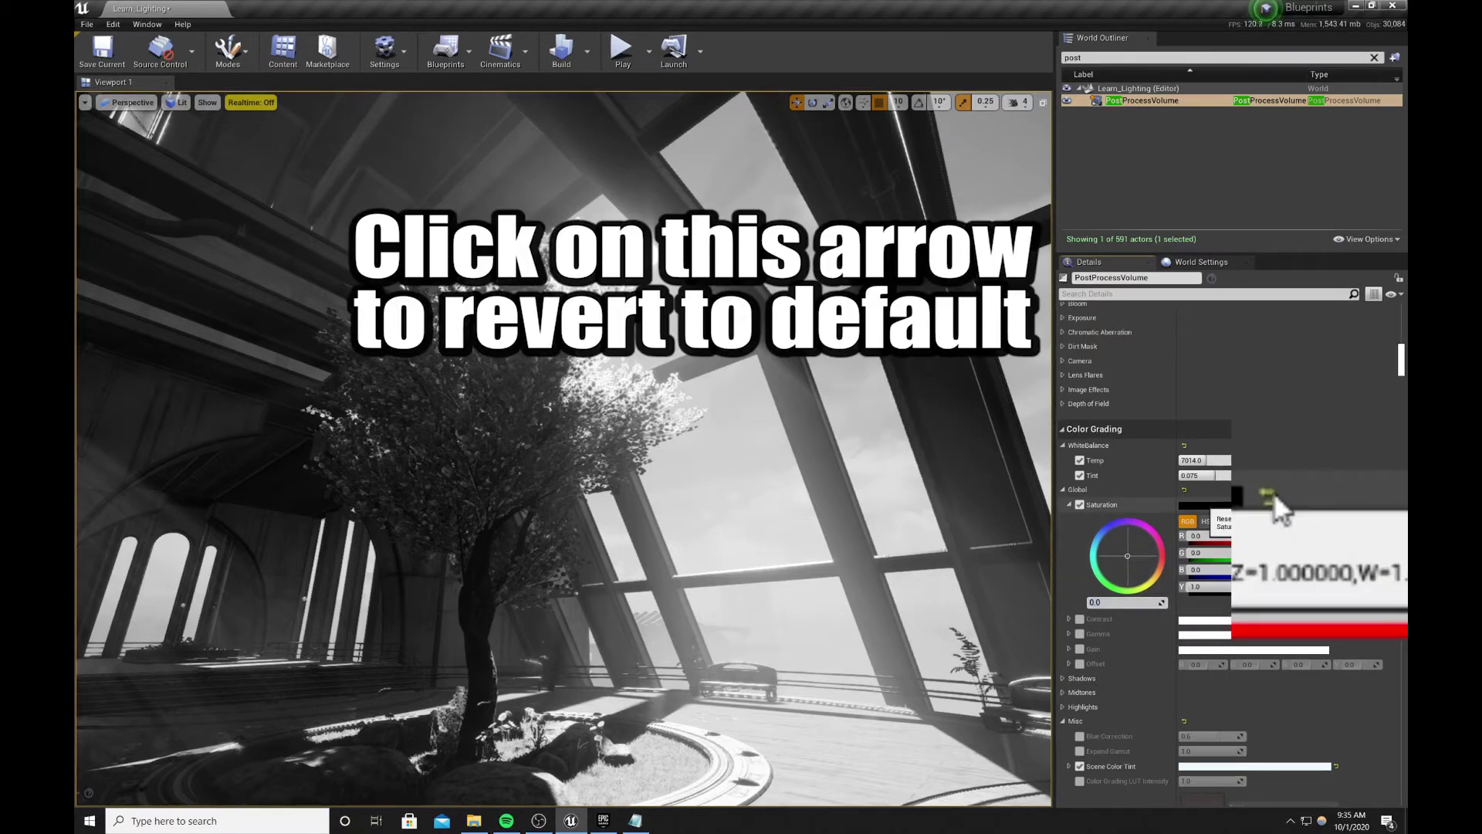
left_click(1184, 489)
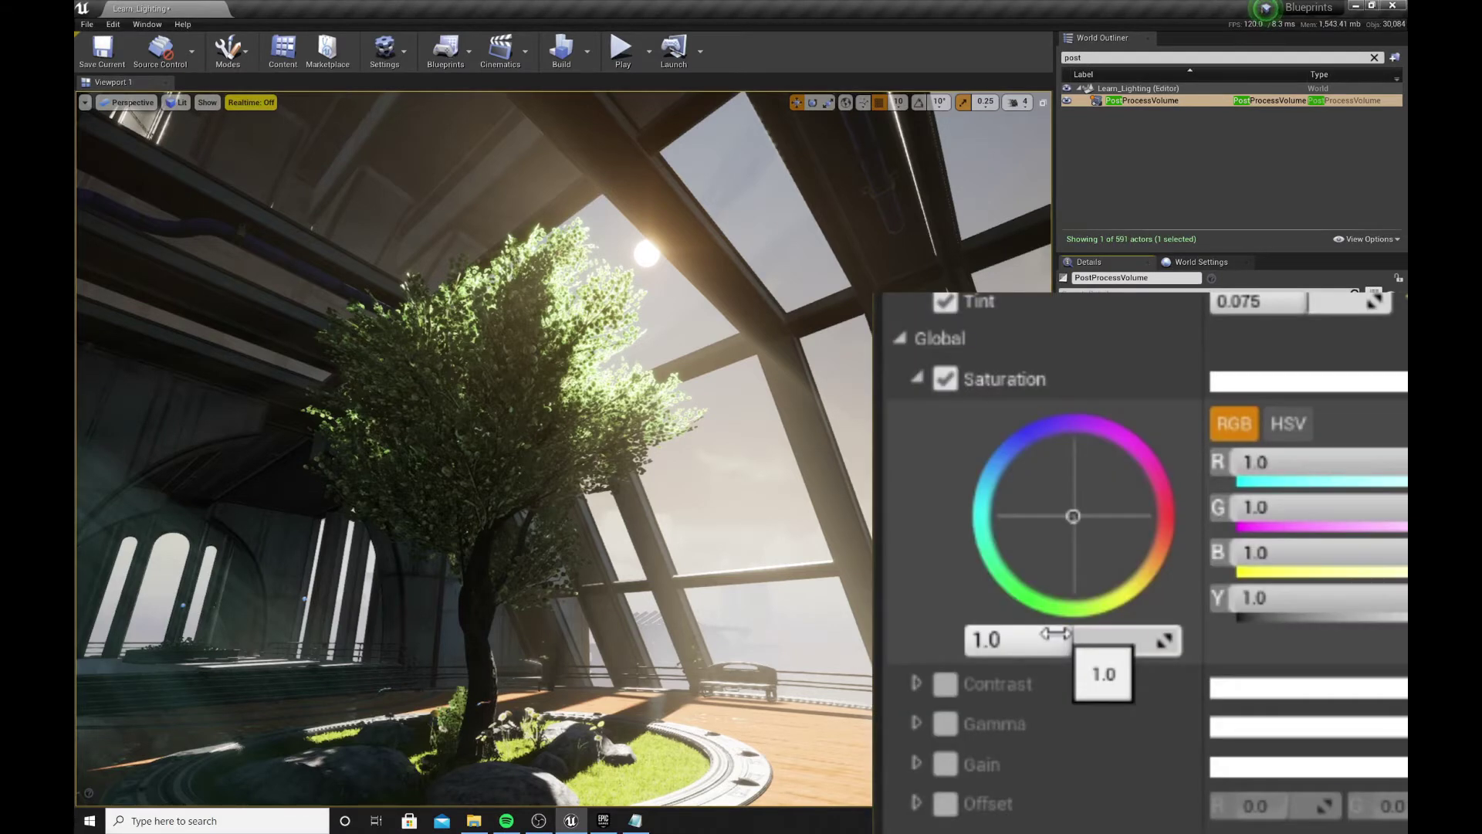
left_click(1054, 633)
key("BackSpace")
type("0.8")
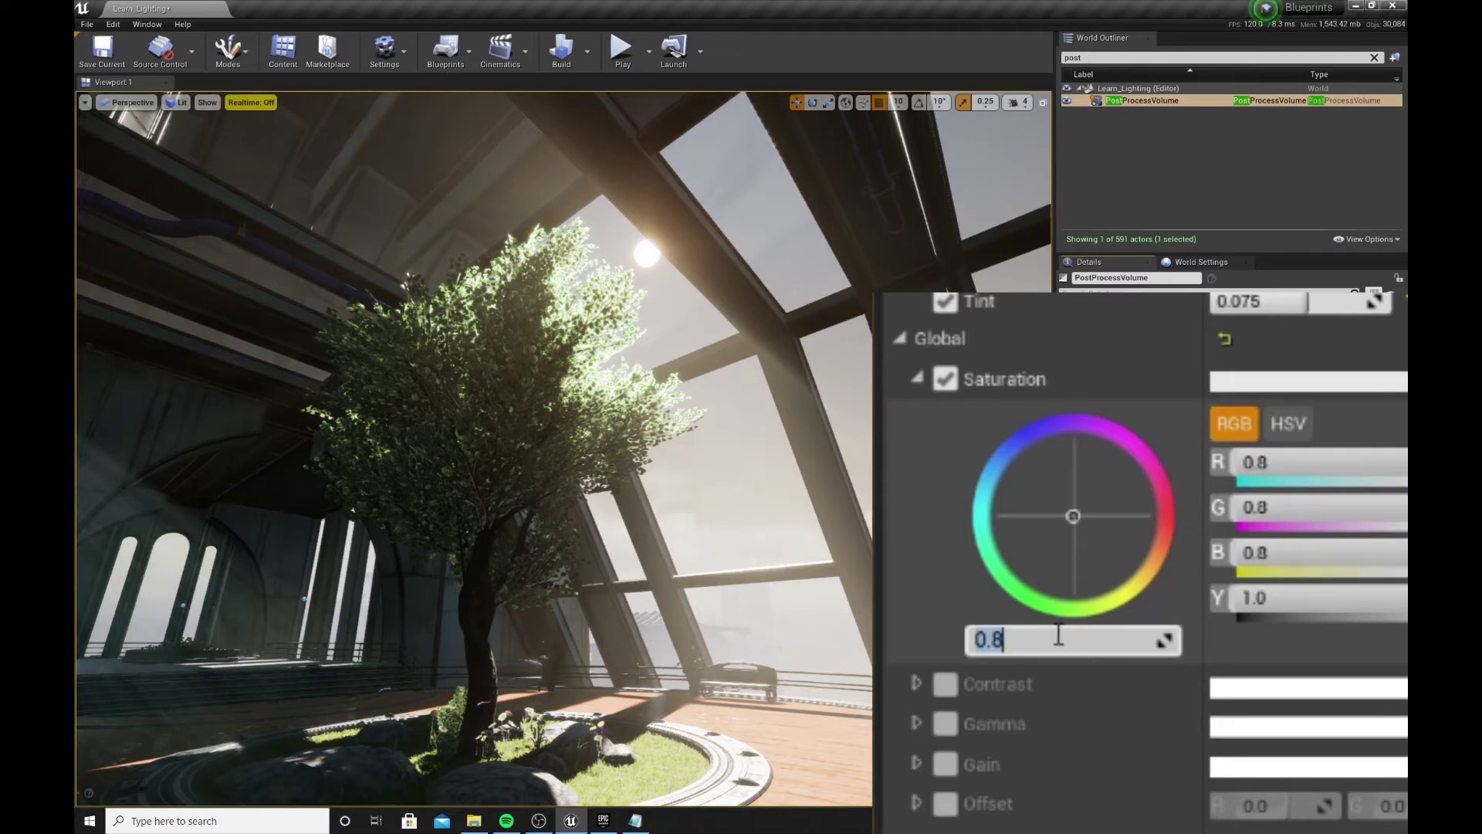
type(".85")
key("Return")
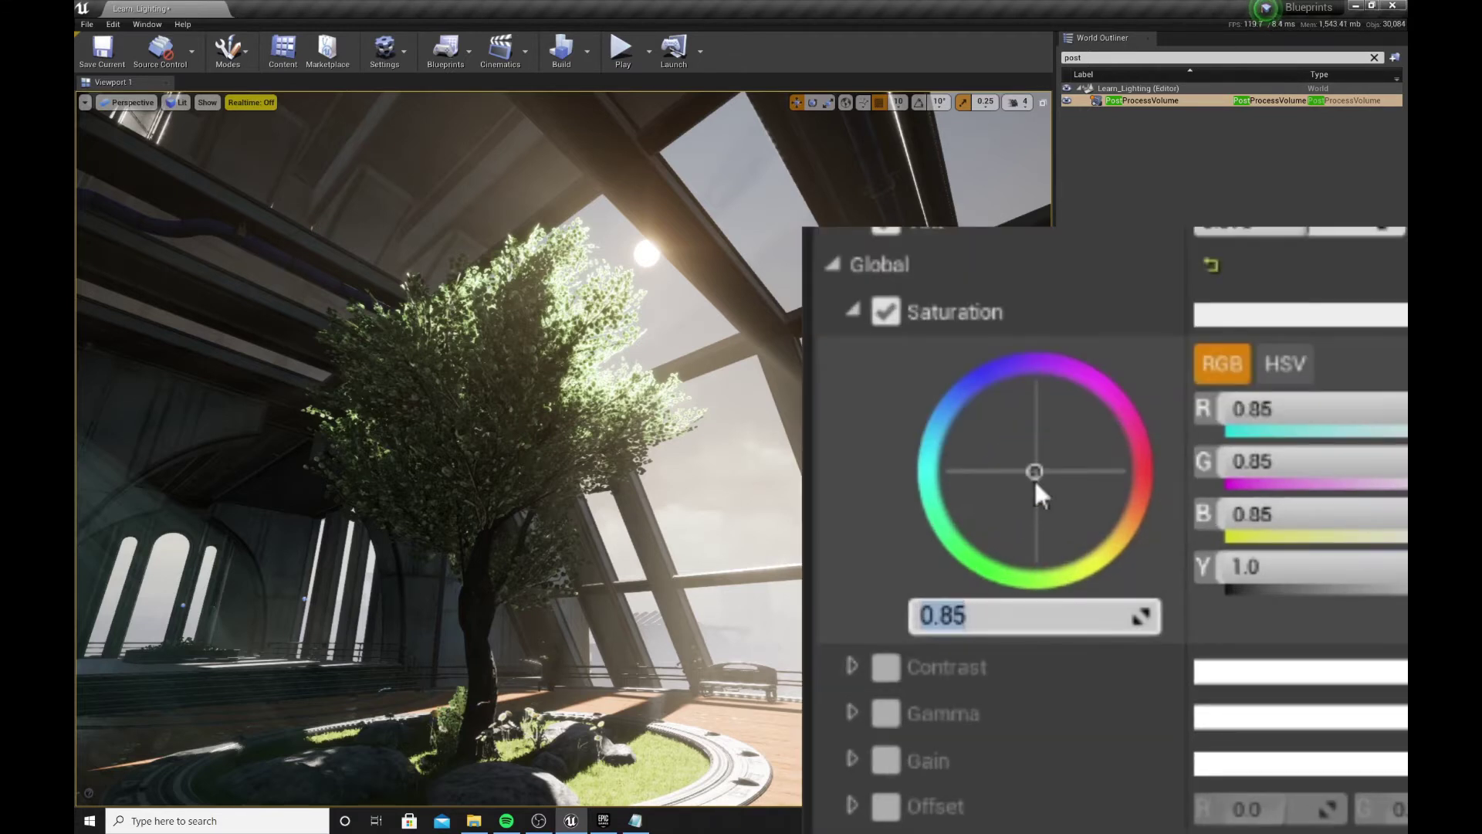
Try yellow-green and magenta for the global Saturation color at a value of 0.9, and reset it to default.
left_click_drag(1035, 474, 1139, 595)
left_click(1109, 602)
key("BackSpace")
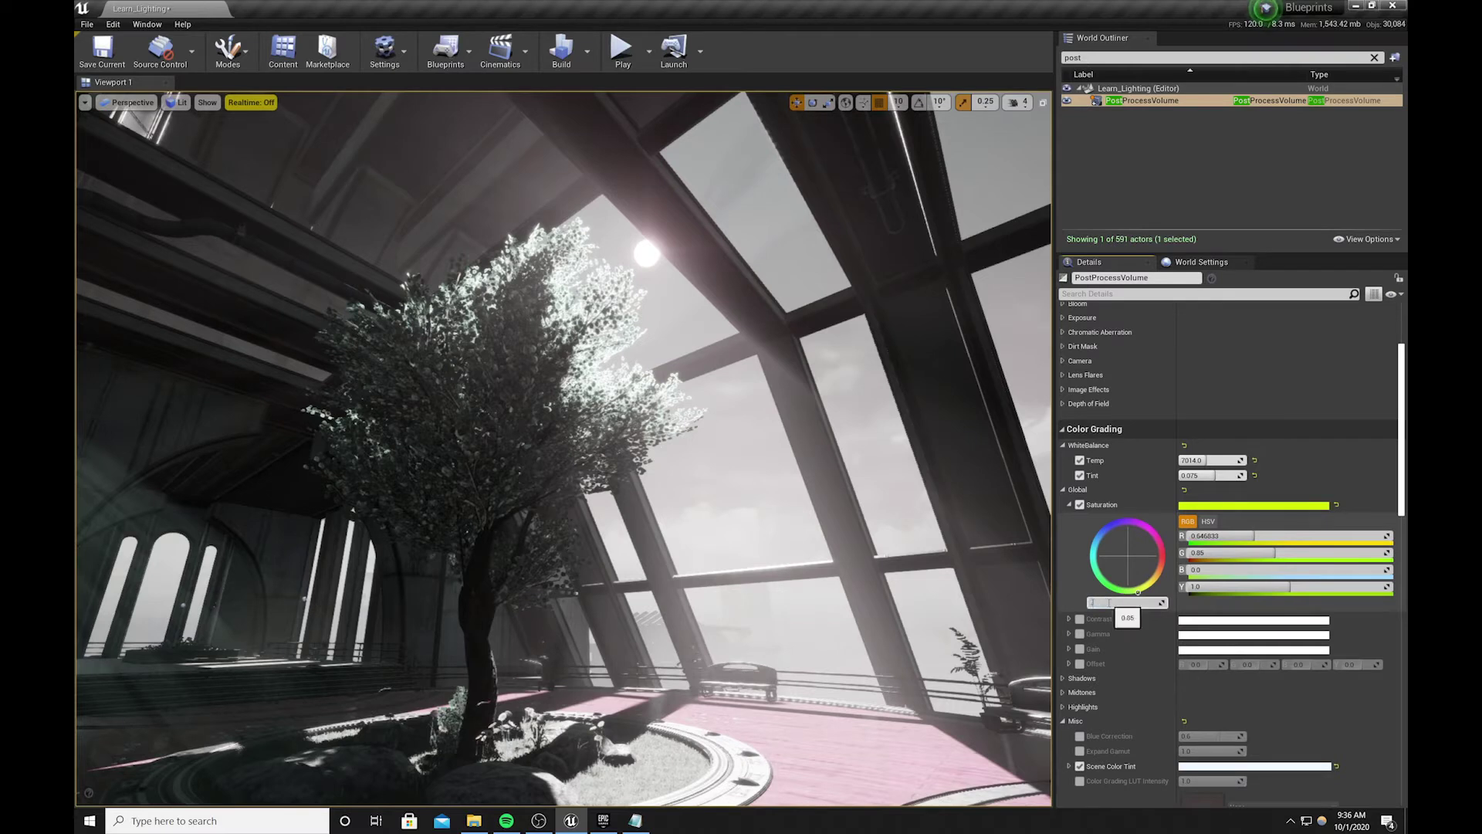
key("Return")
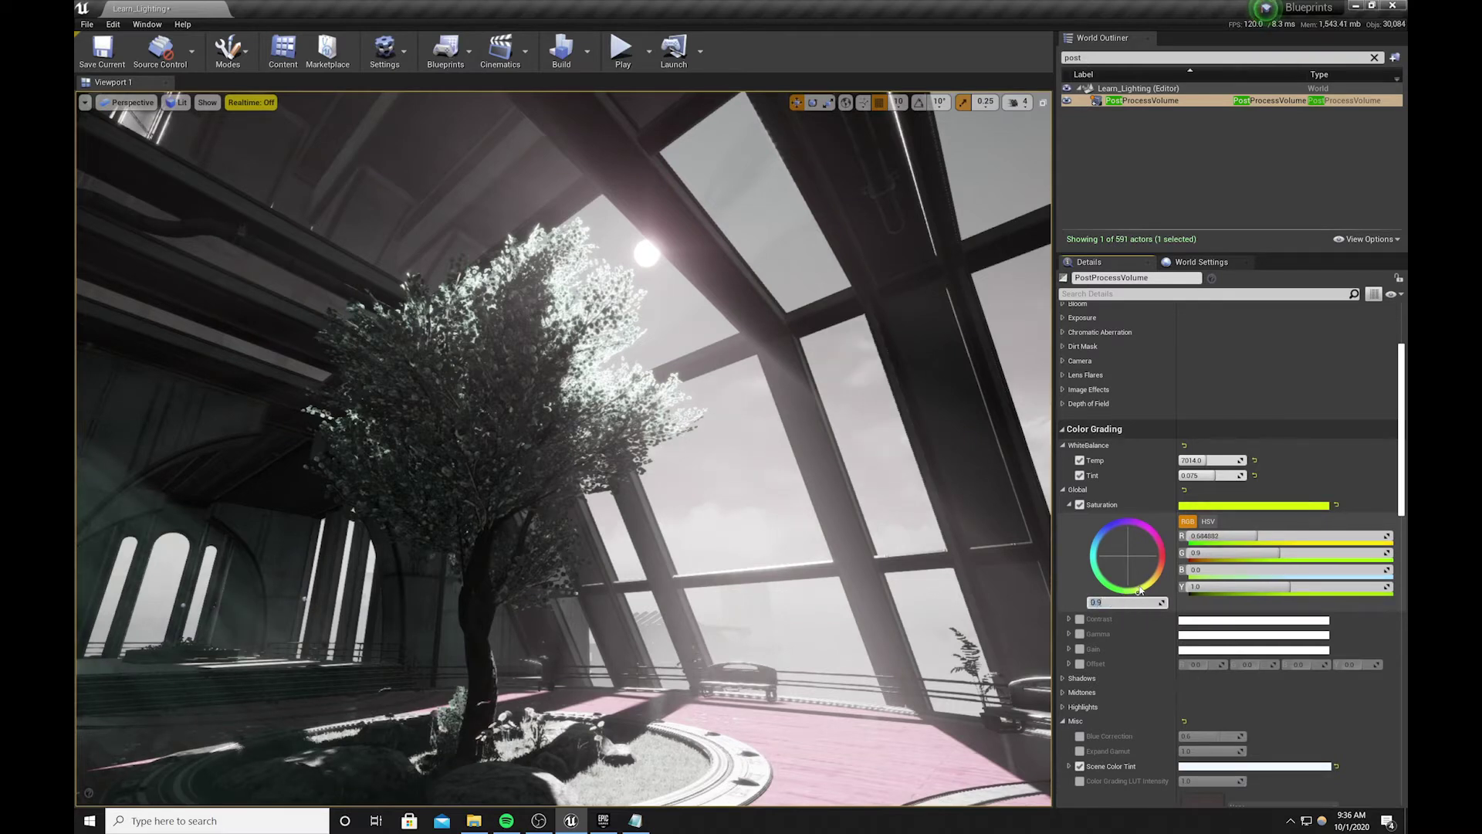
left_click_drag(1139, 592, 1162, 530)
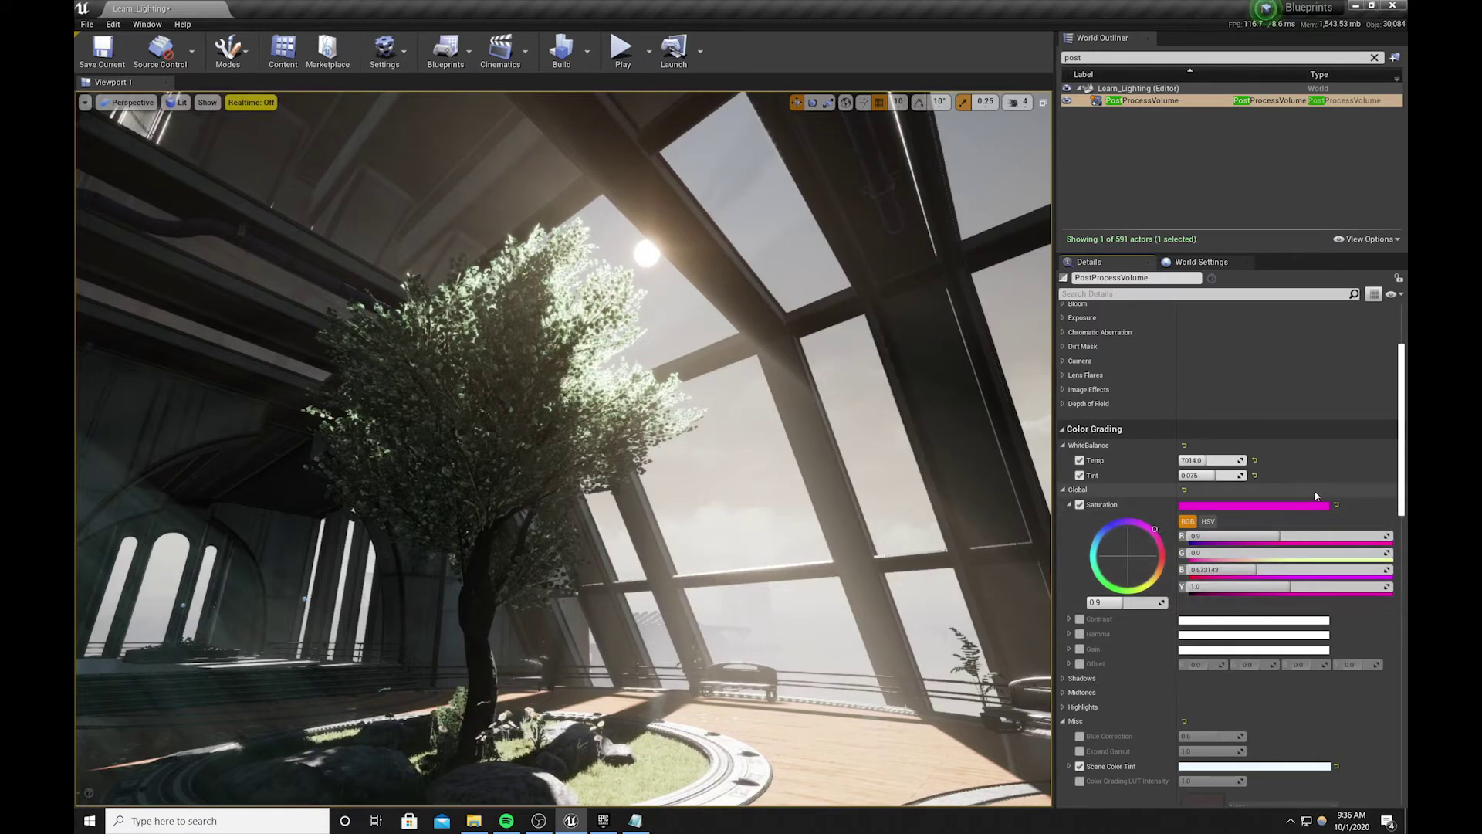
left_click(1336, 504)
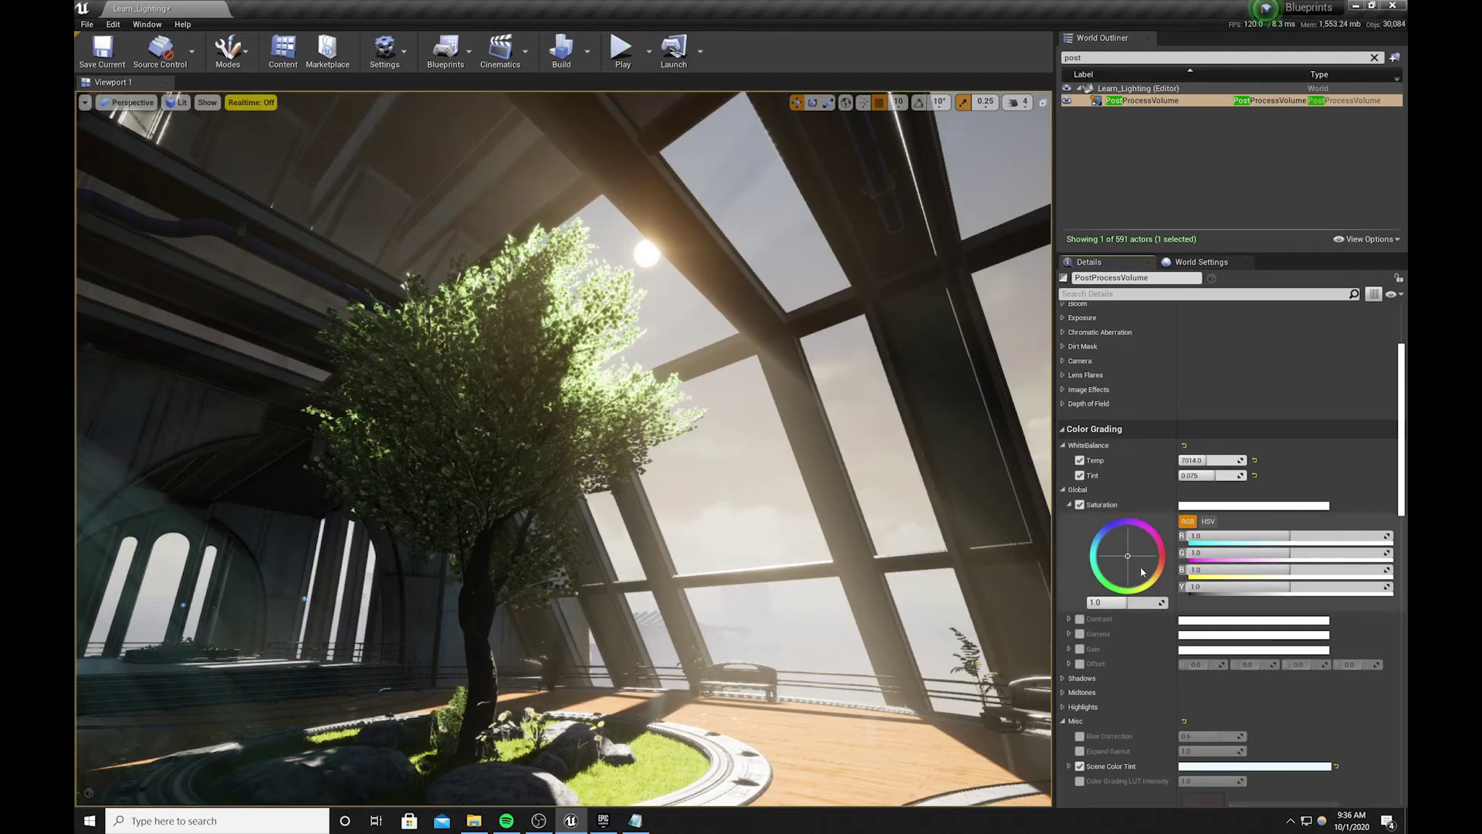
Try the global Saturation at 0.8 and 0.85, and nudge its color slightly off center toward red and green.
left_click(1112, 603)
type(".8")
key("Return")
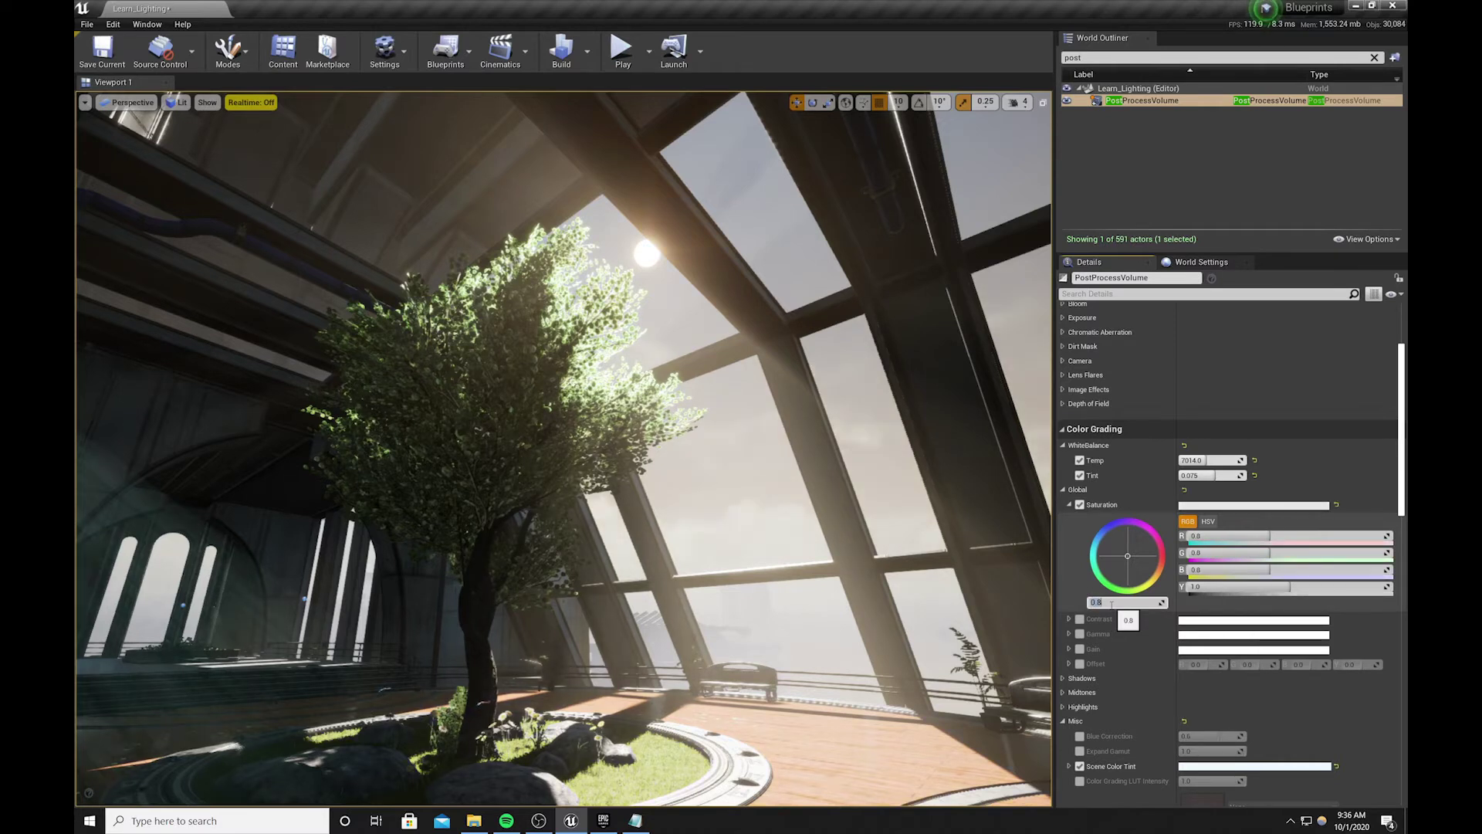
type(".85")
key("Return")
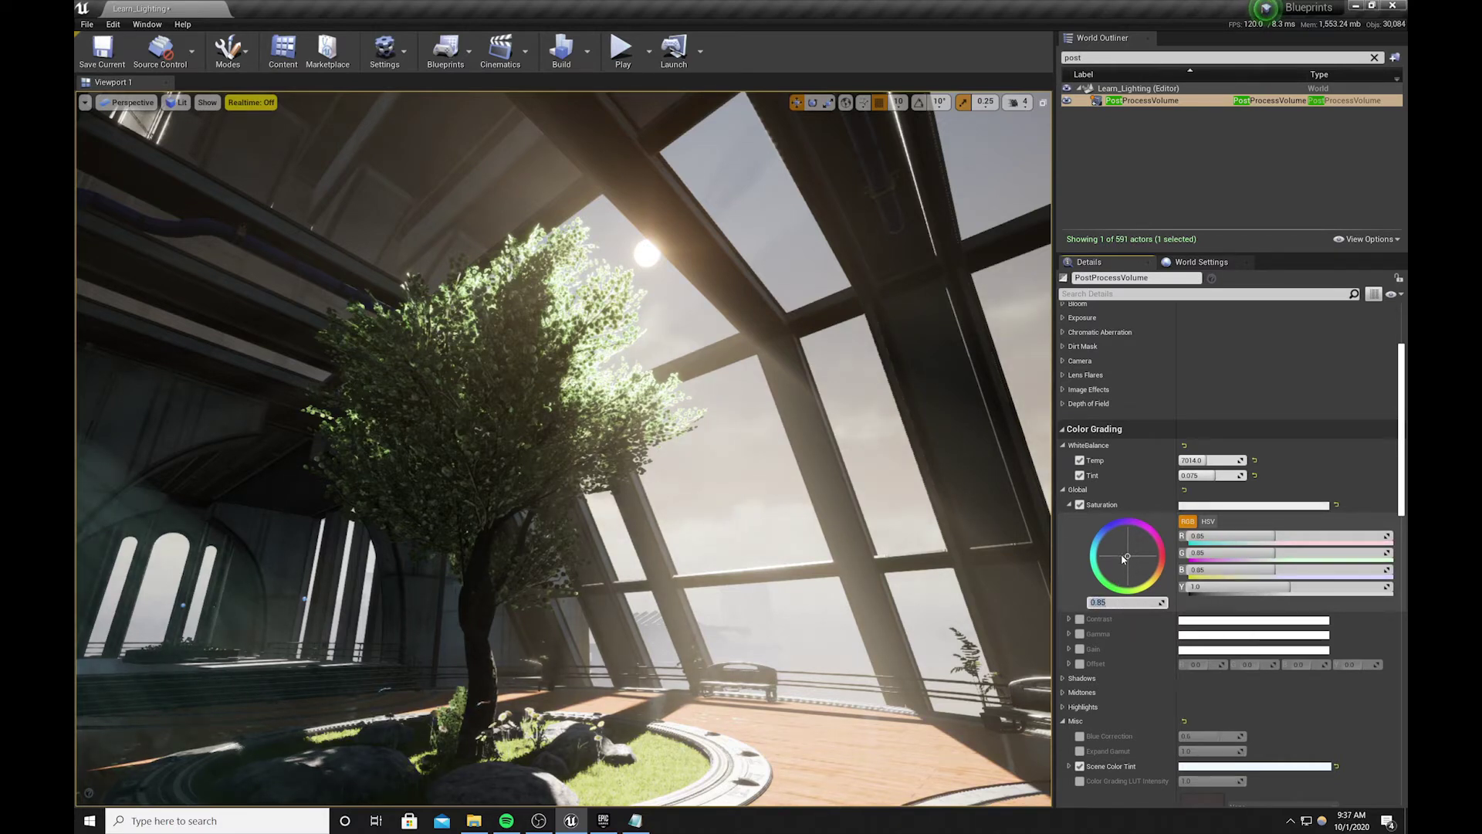
mouse_move(1123, 558)
left_mouse_down()
mouse_move(1105, 560)
mouse_move(1132, 560)
left_mouse_up()
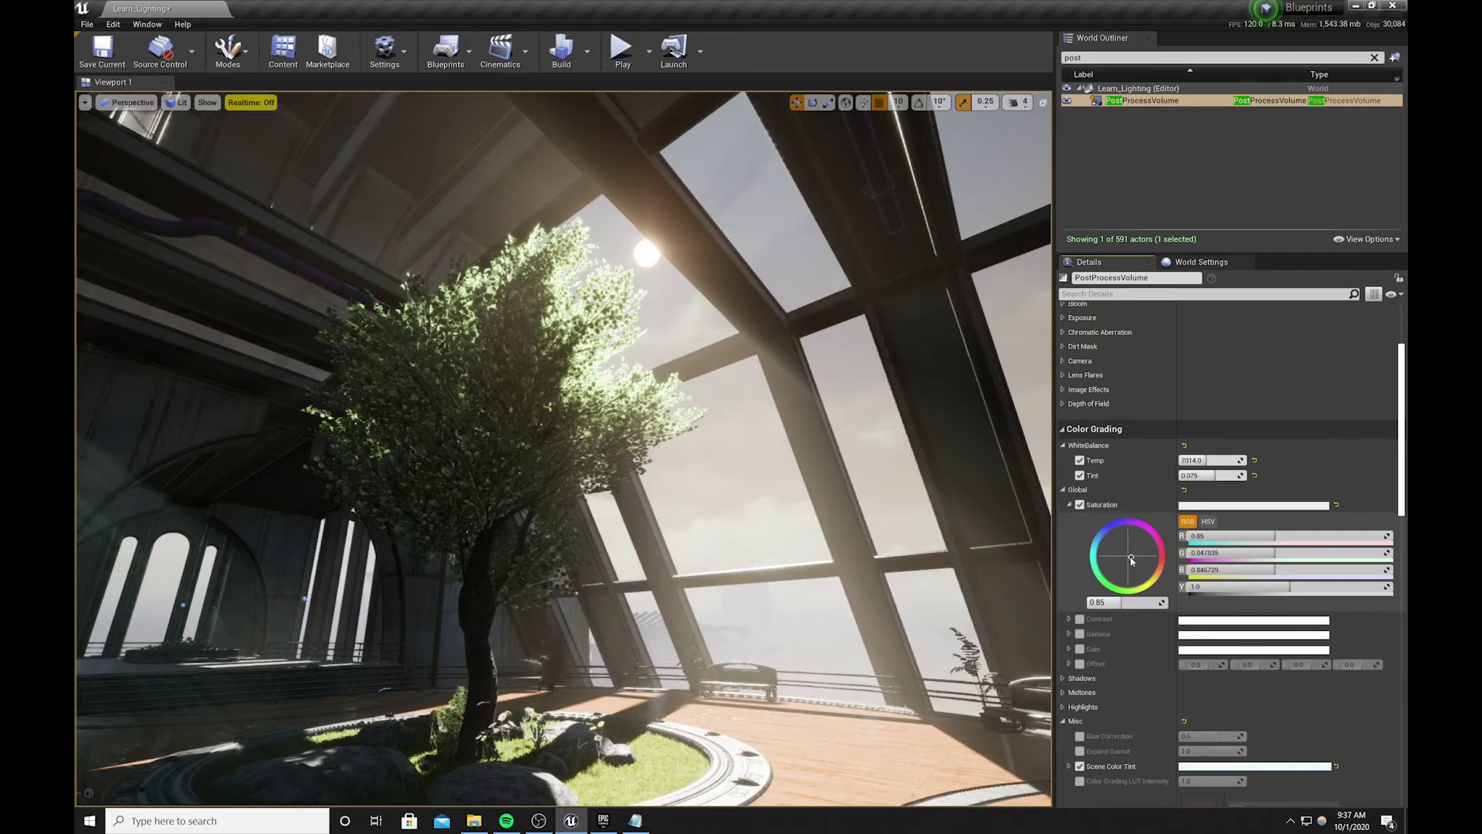
left_click_drag(1133, 562, 1126, 562)
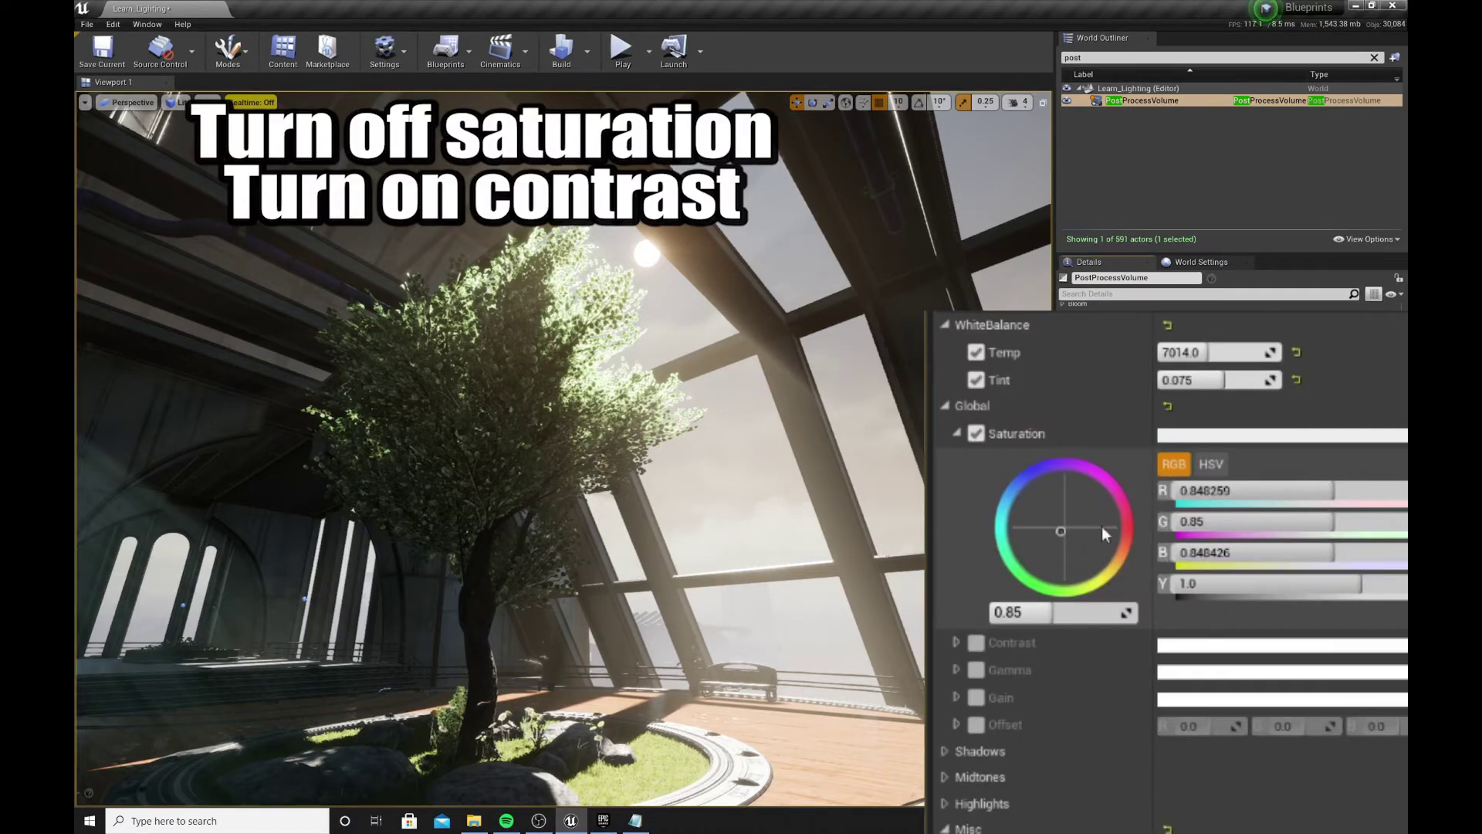
Reset and turn off the global Saturation override, and turn on Contrast with its color controls expanded.
left_click(1401, 434)
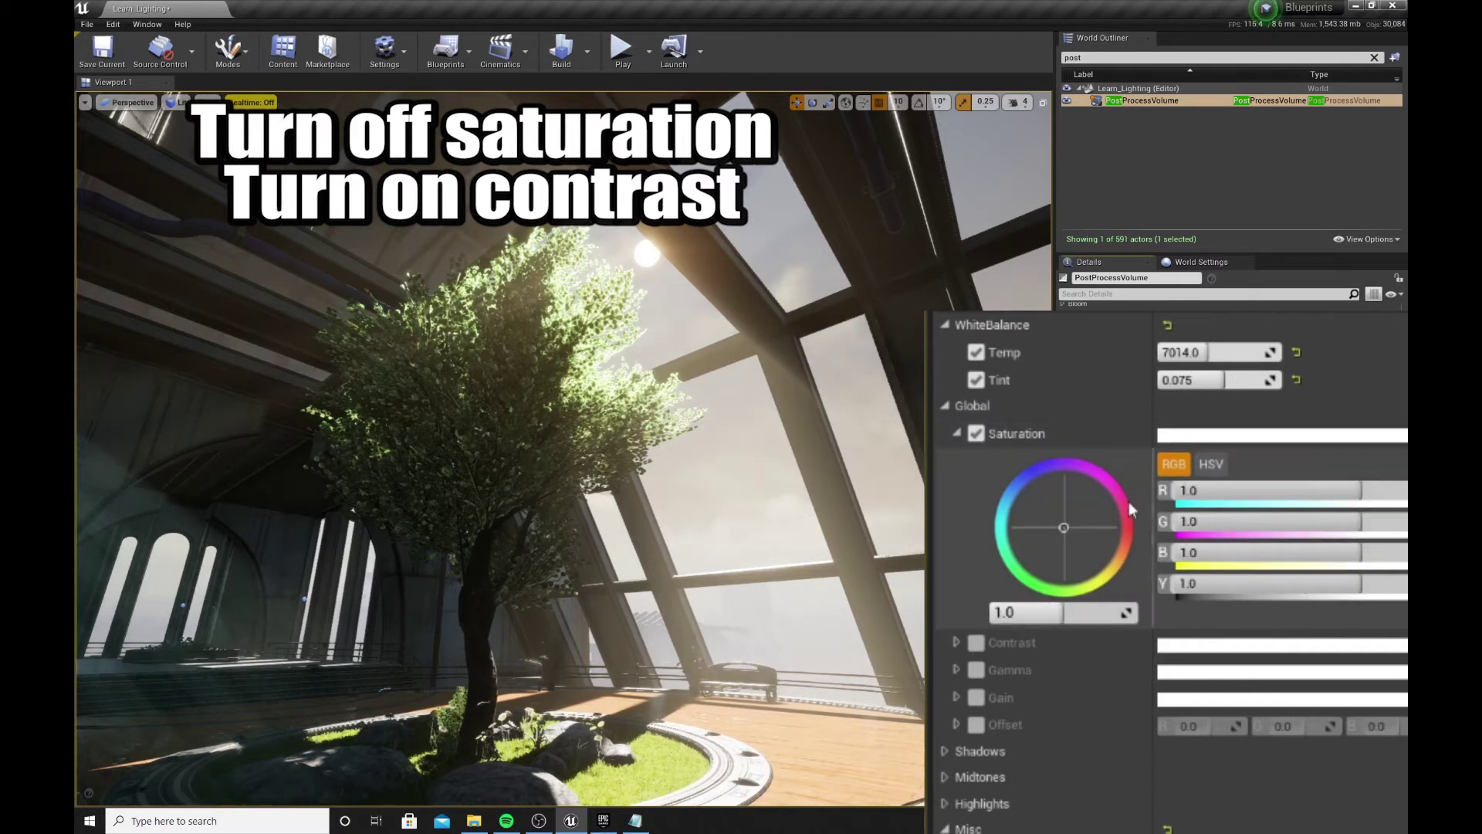
left_click(975, 434)
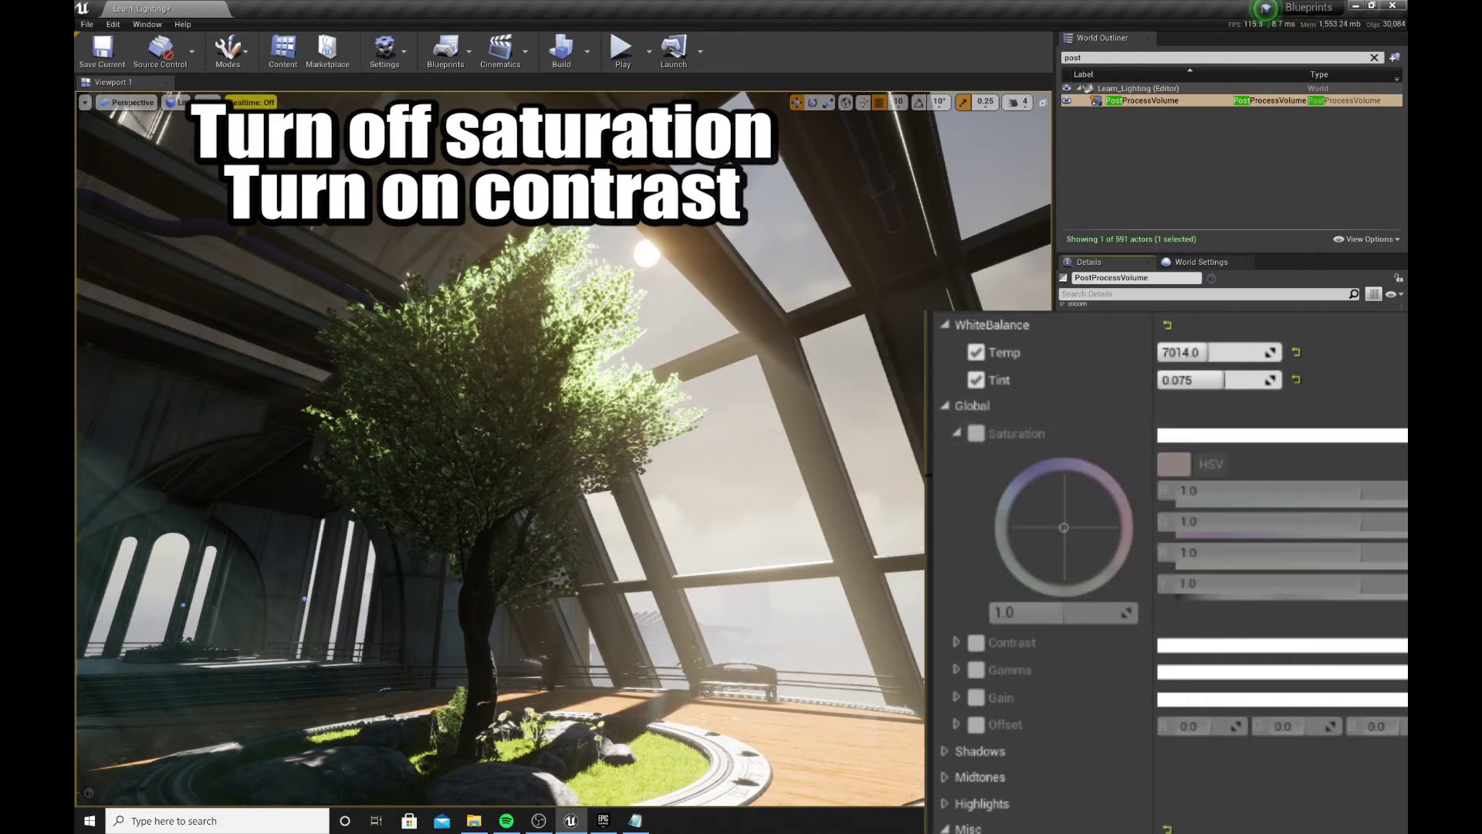
left_click(977, 642)
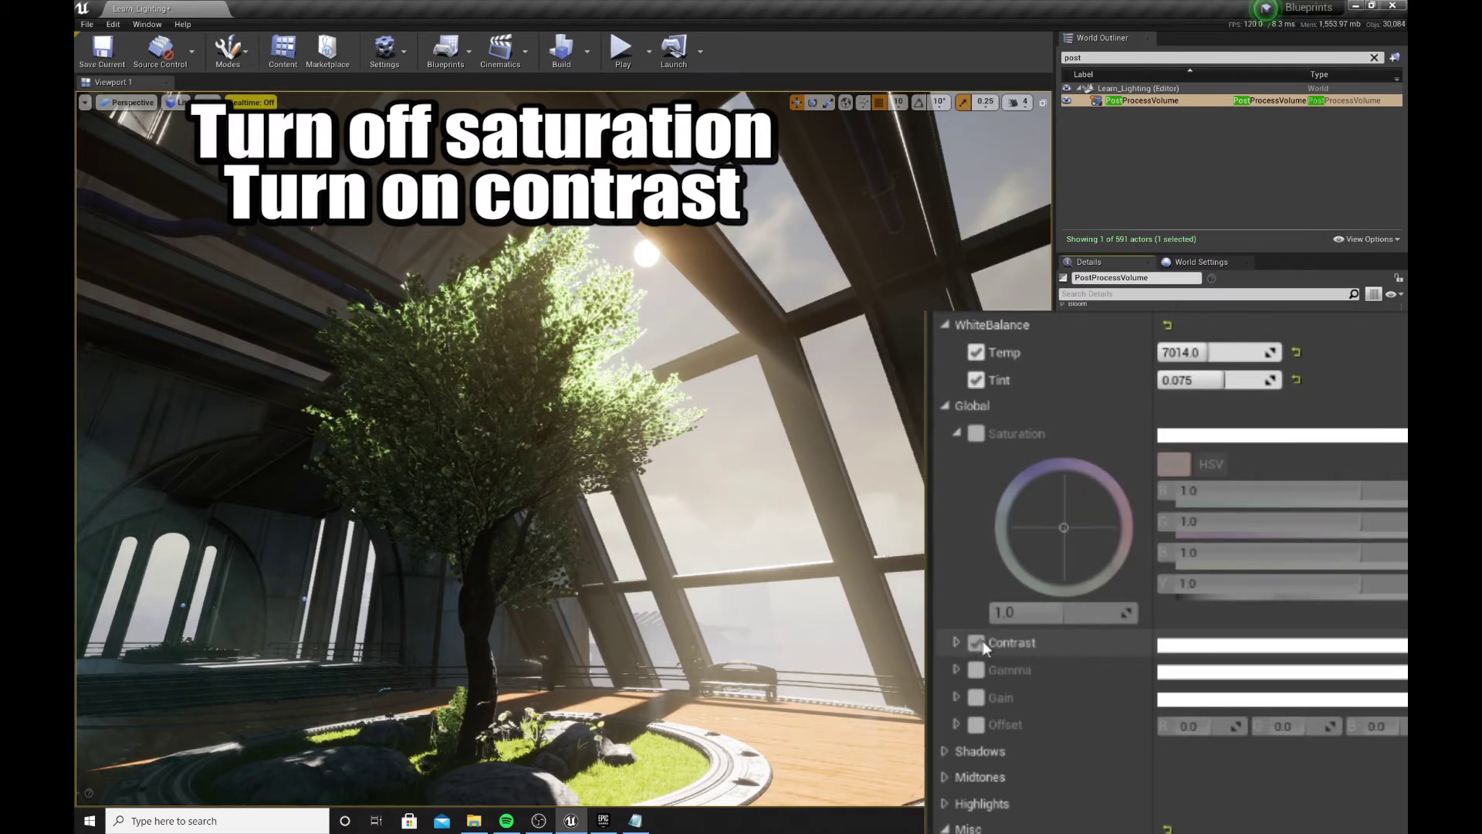
left_click(957, 642)
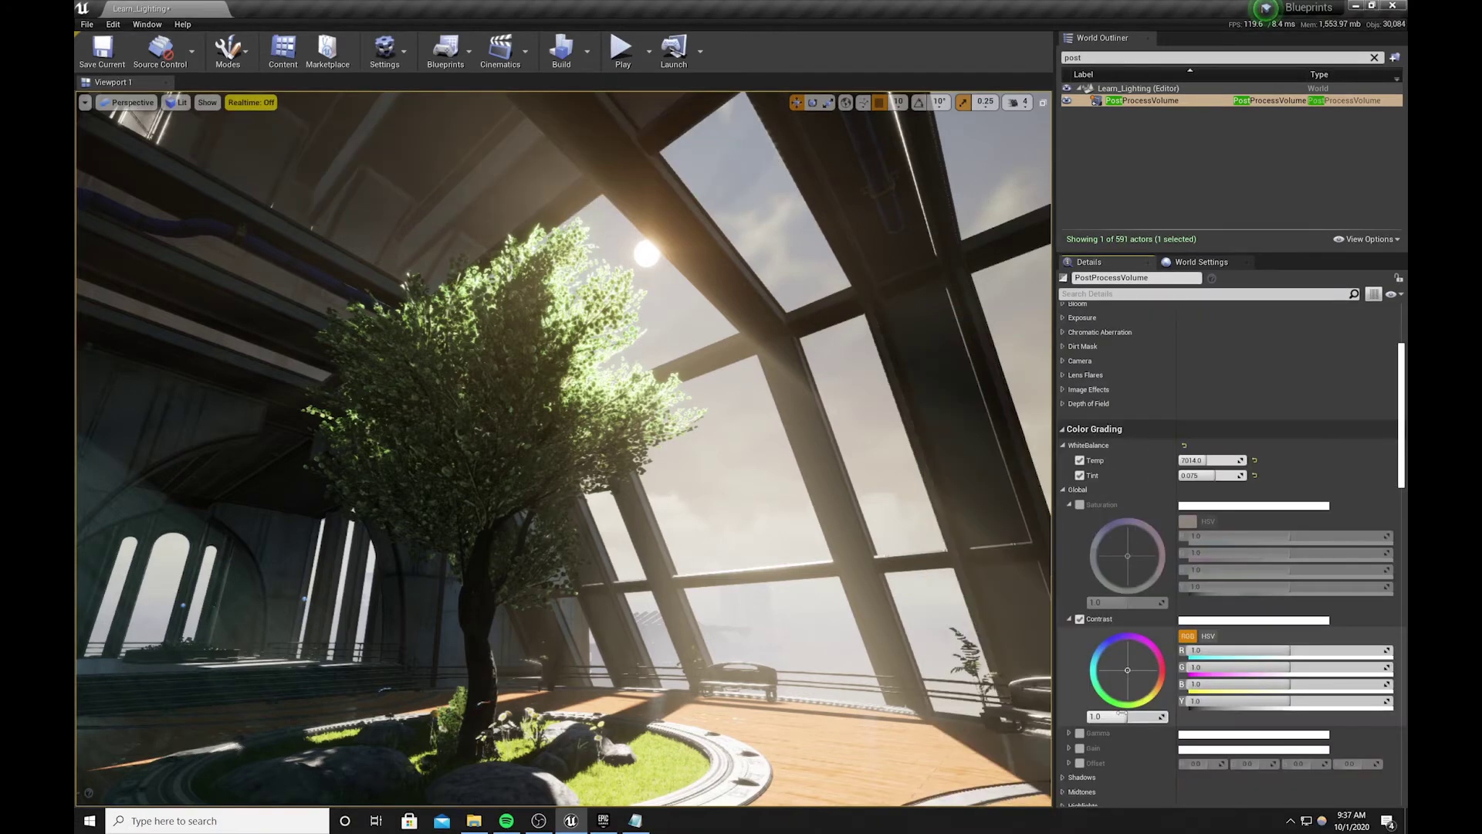
Test the global Contrast at the extremes 2.0 and 0.0, and set it to 1.05.
left_click_drag(1129, 717, 1167, 717)
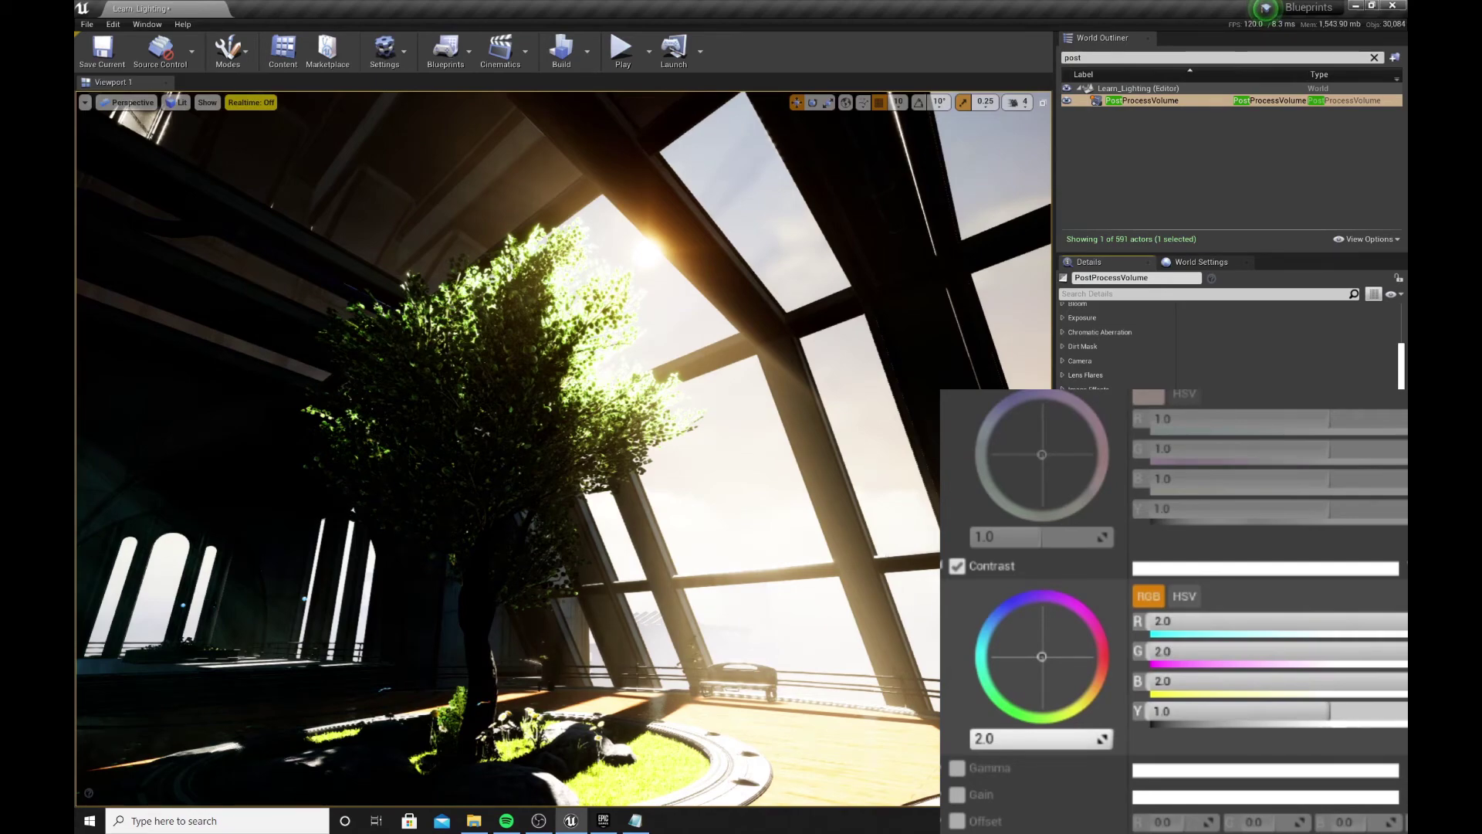
left_click_drag(1112, 738, 971, 738)
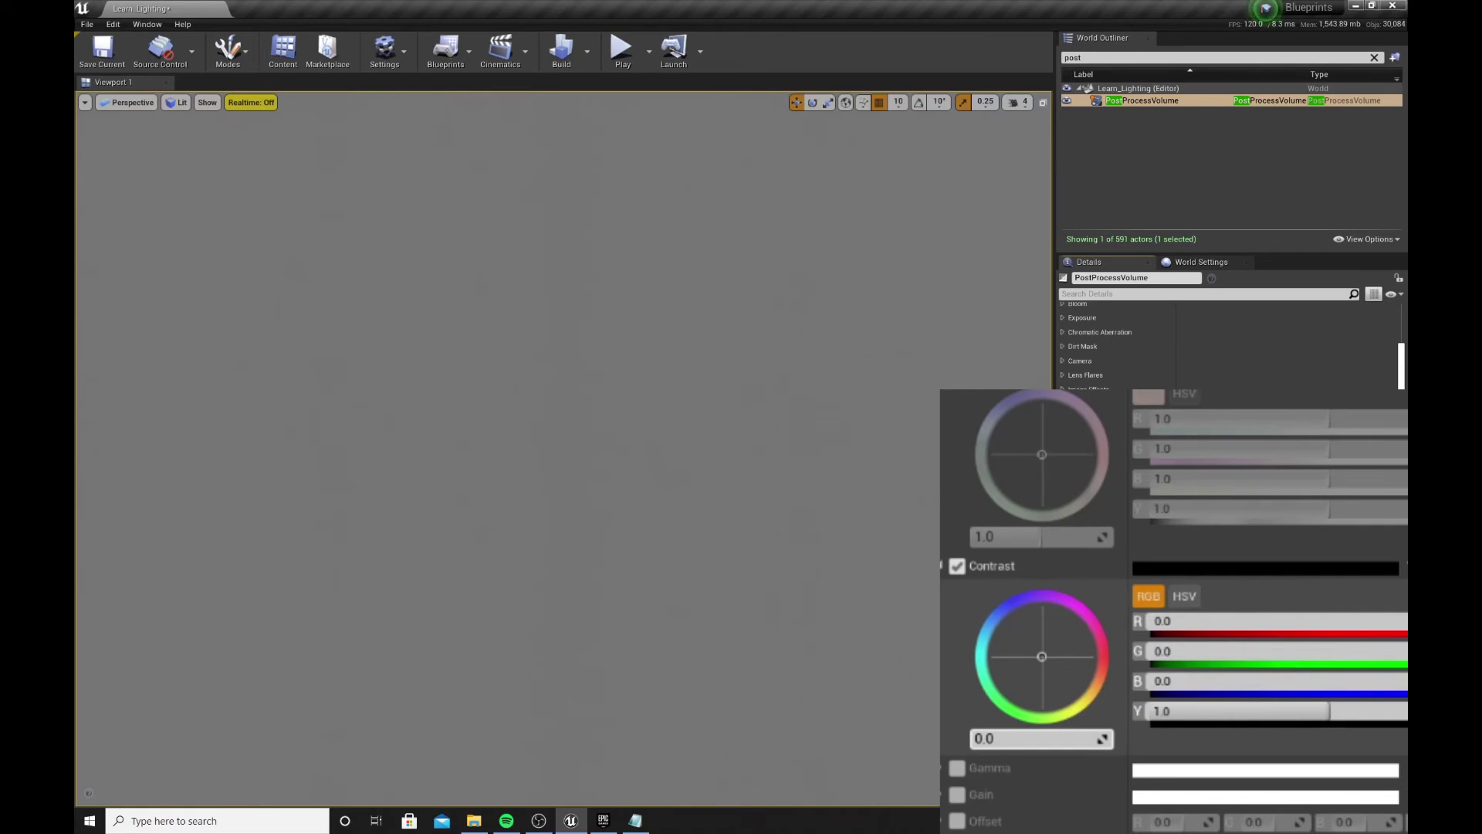
left_click_drag(971, 739, 1042, 741)
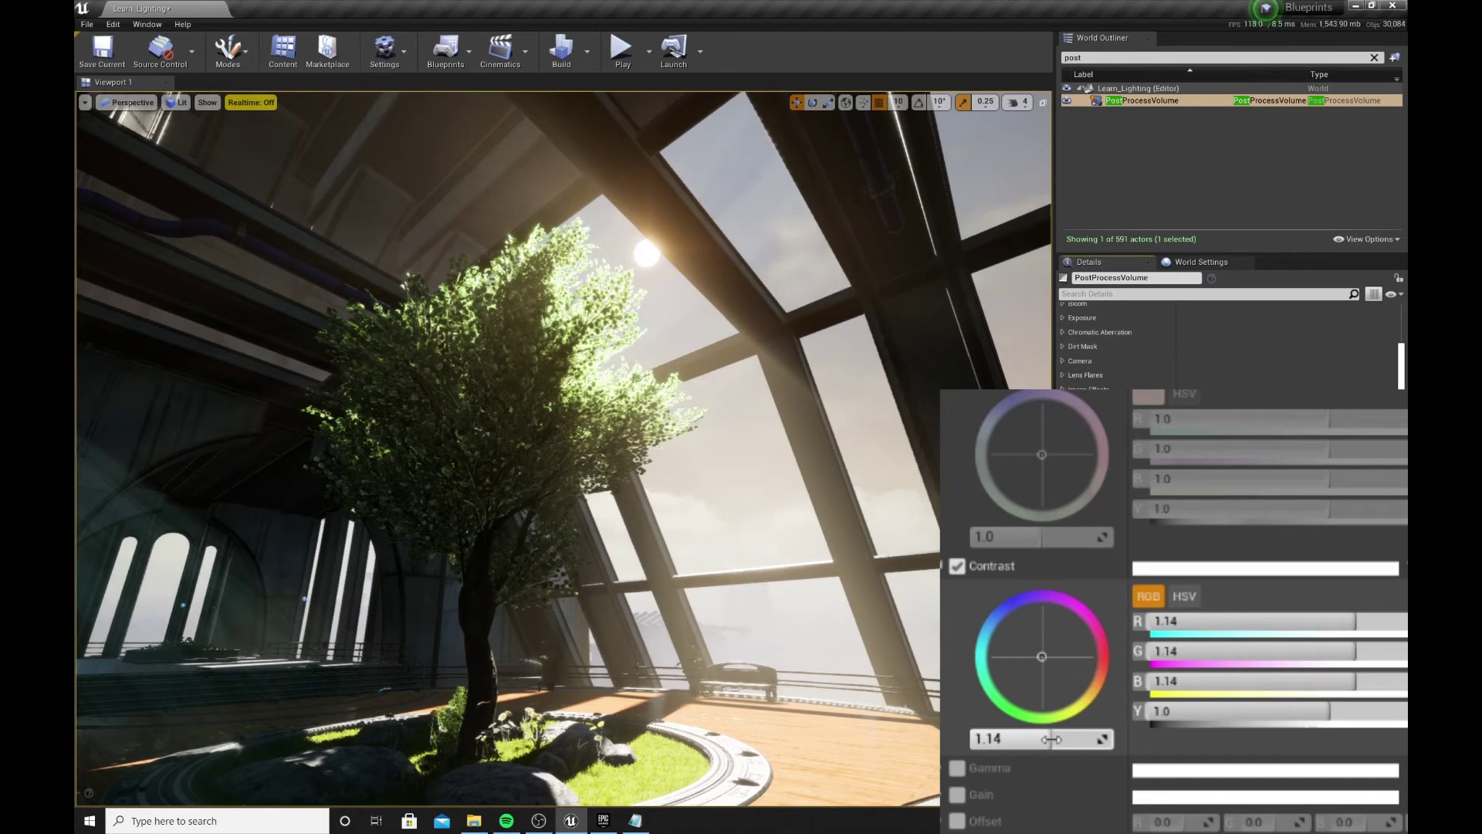
left_click(1042, 741)
type("1.05")
key("Return")
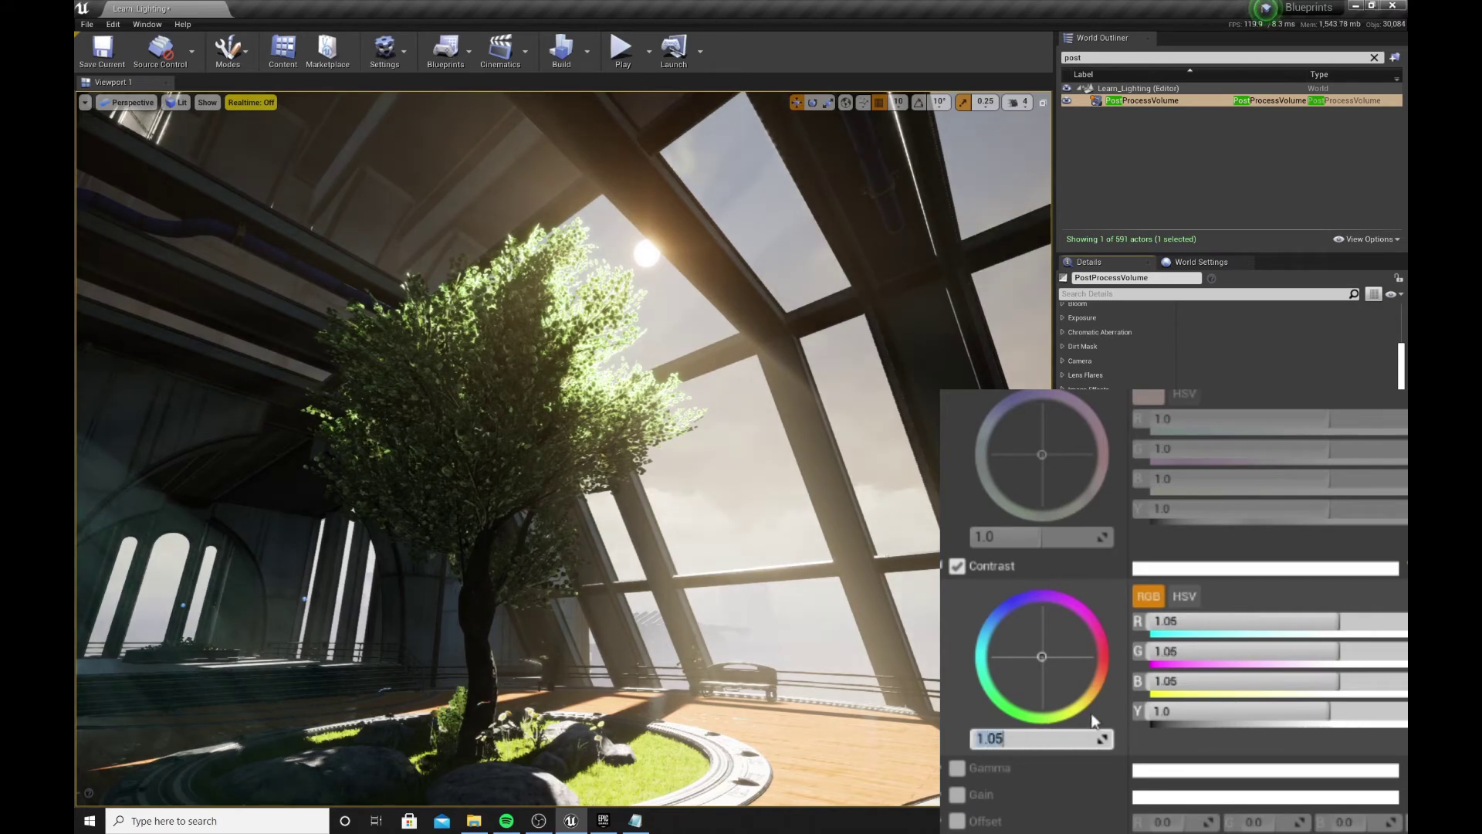
Try red for the Contrast color, and settle on a subtle warm shift of R 1.05, G 1.03703, B 1.020177.
left_click_drag(1040, 655, 1116, 661)
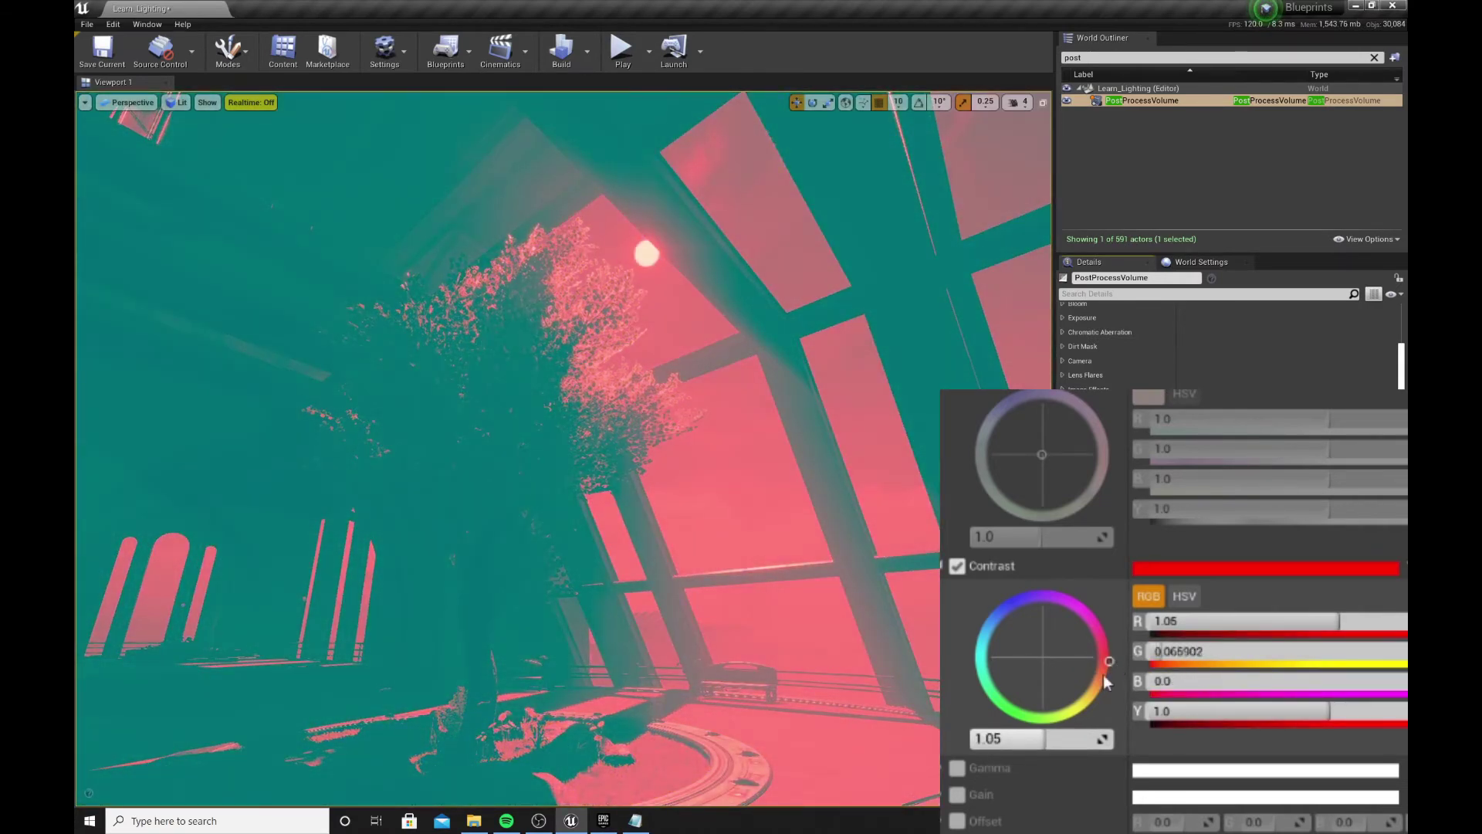
left_click_drag(1107, 652, 1067, 656)
mouse_move(1070, 664)
left_mouse_down()
mouse_move(1041, 664)
mouse_move(1073, 661)
mouse_move(1054, 664)
left_mouse_up()
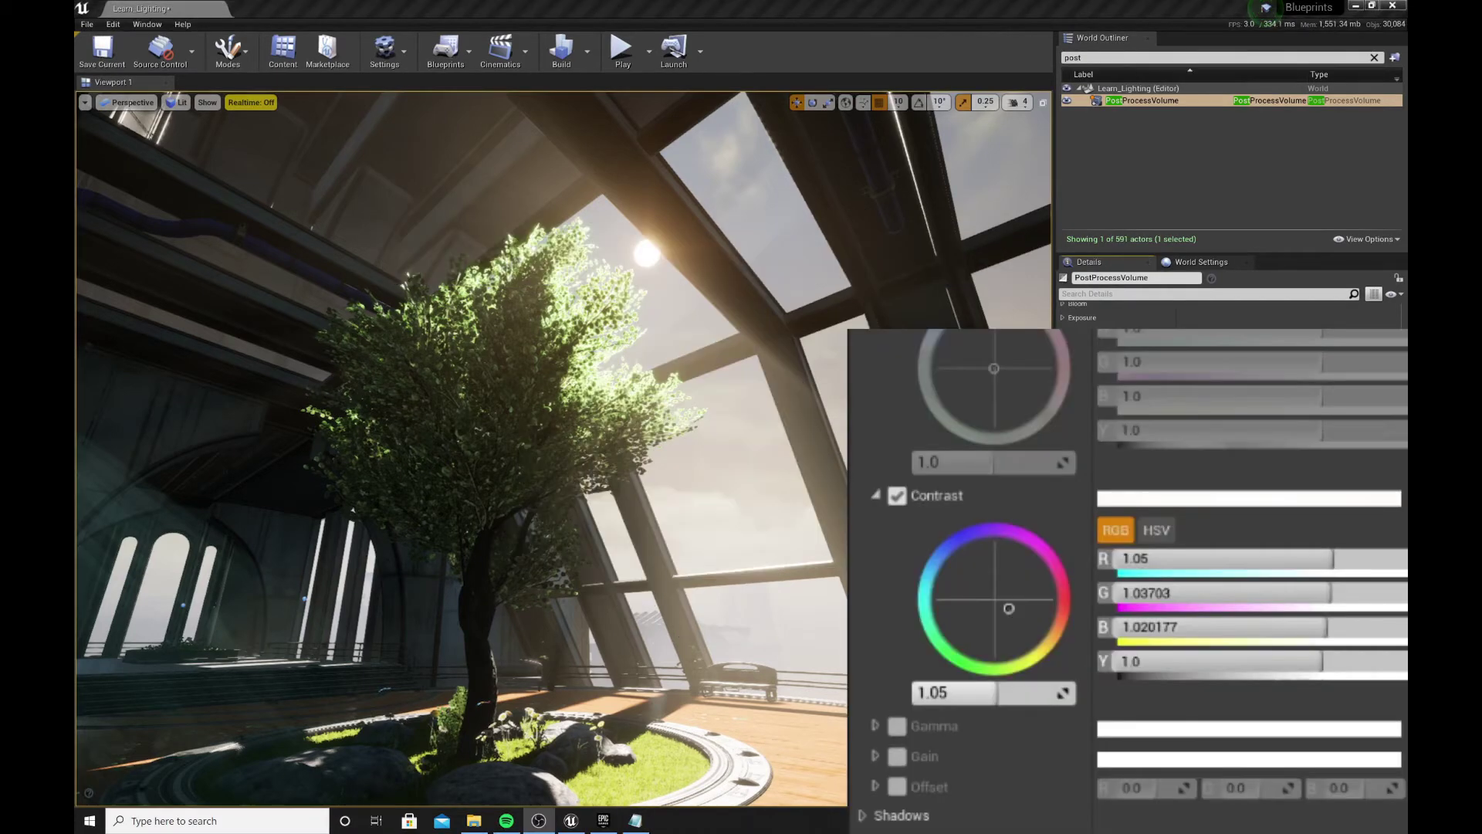
Turn on the global Gamma at 0.89, try a red color, and settle on R 0.888838, G 0.863582, B 0.89.
scroll(947, 766, "down", 1)
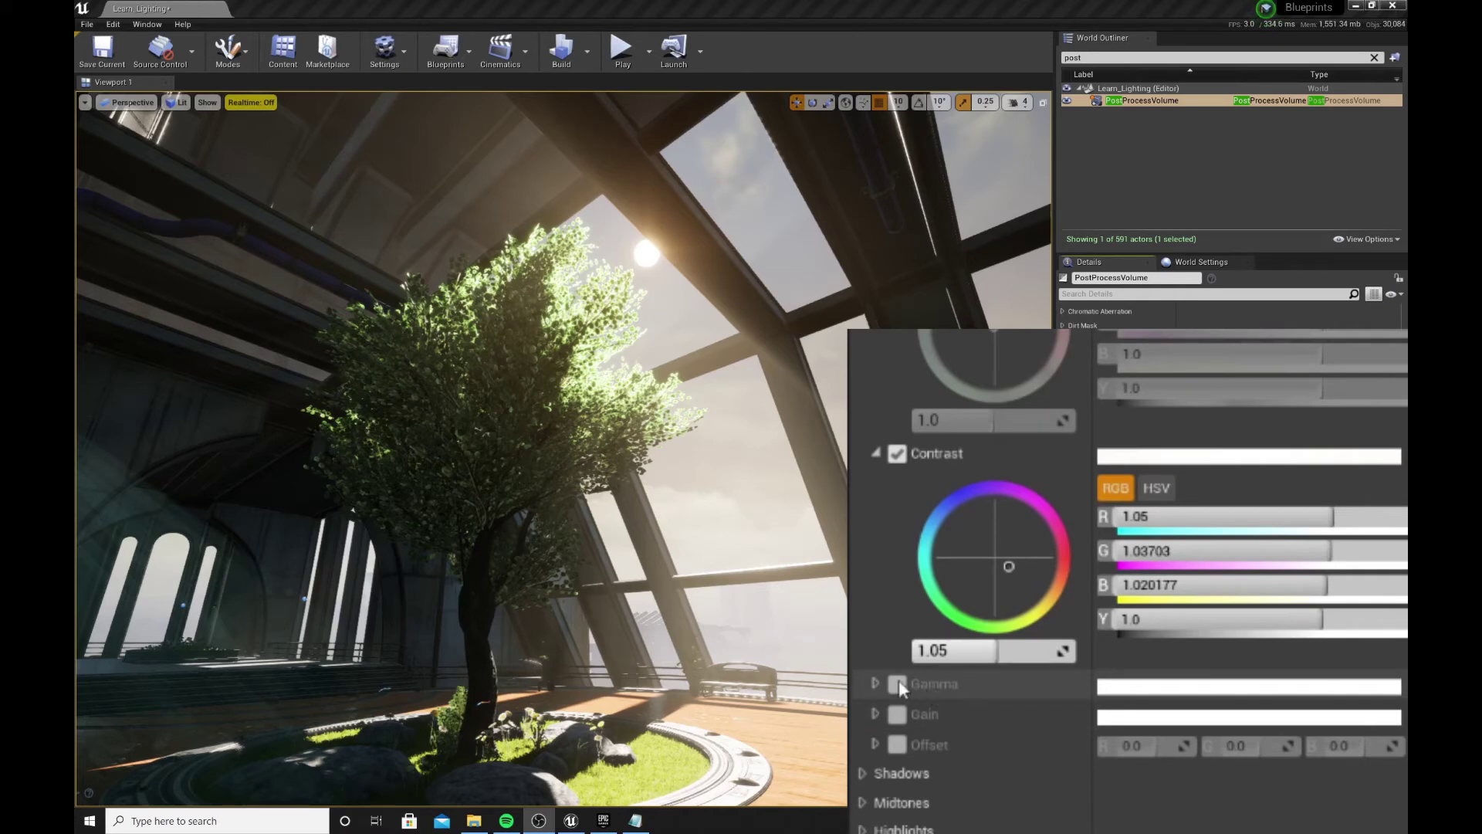
left_click(898, 684)
left_click(875, 683)
scroll(934, 696, "down", 4)
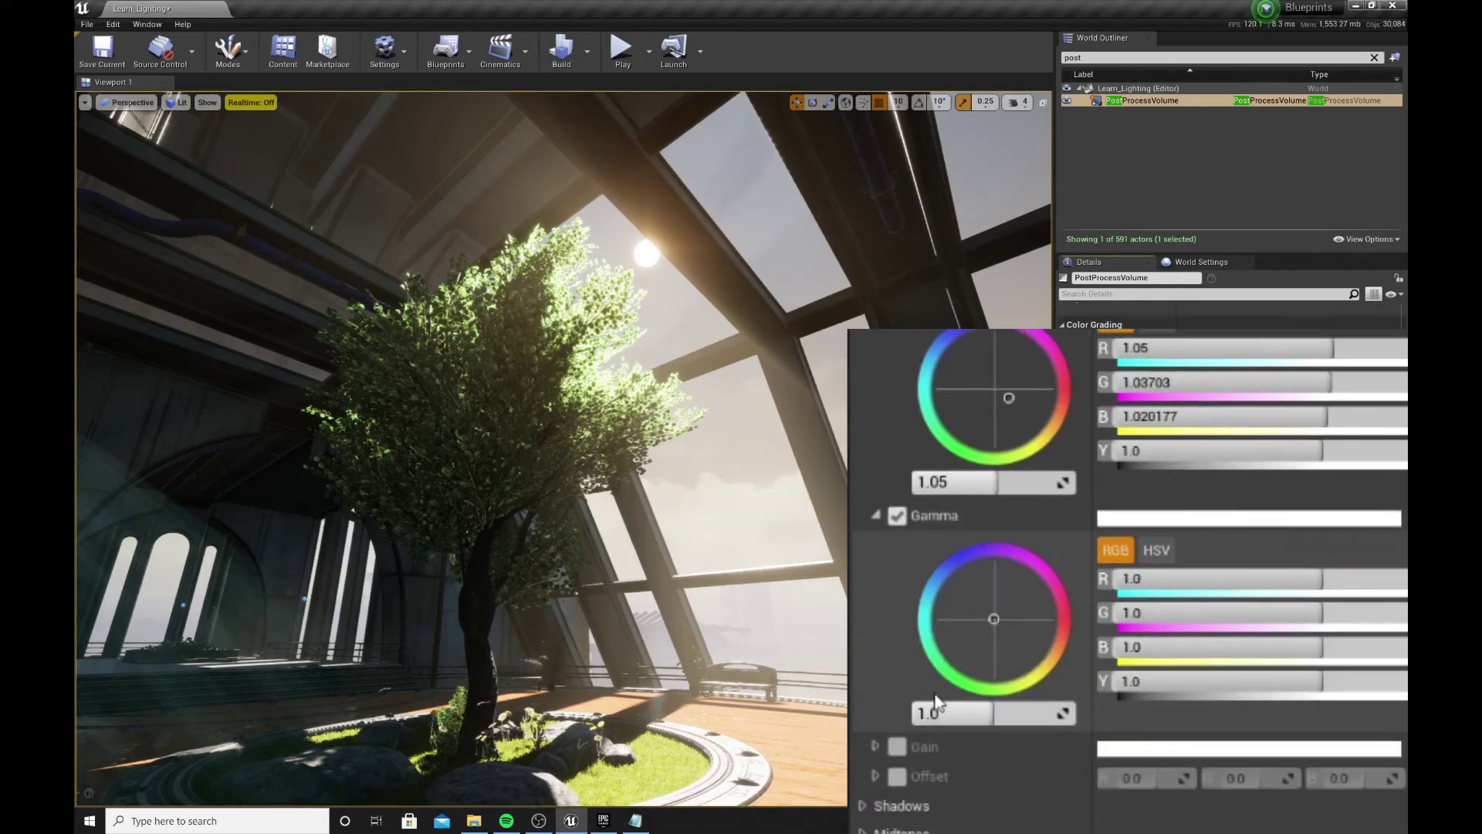
left_click_drag(934, 696, 986, 713)
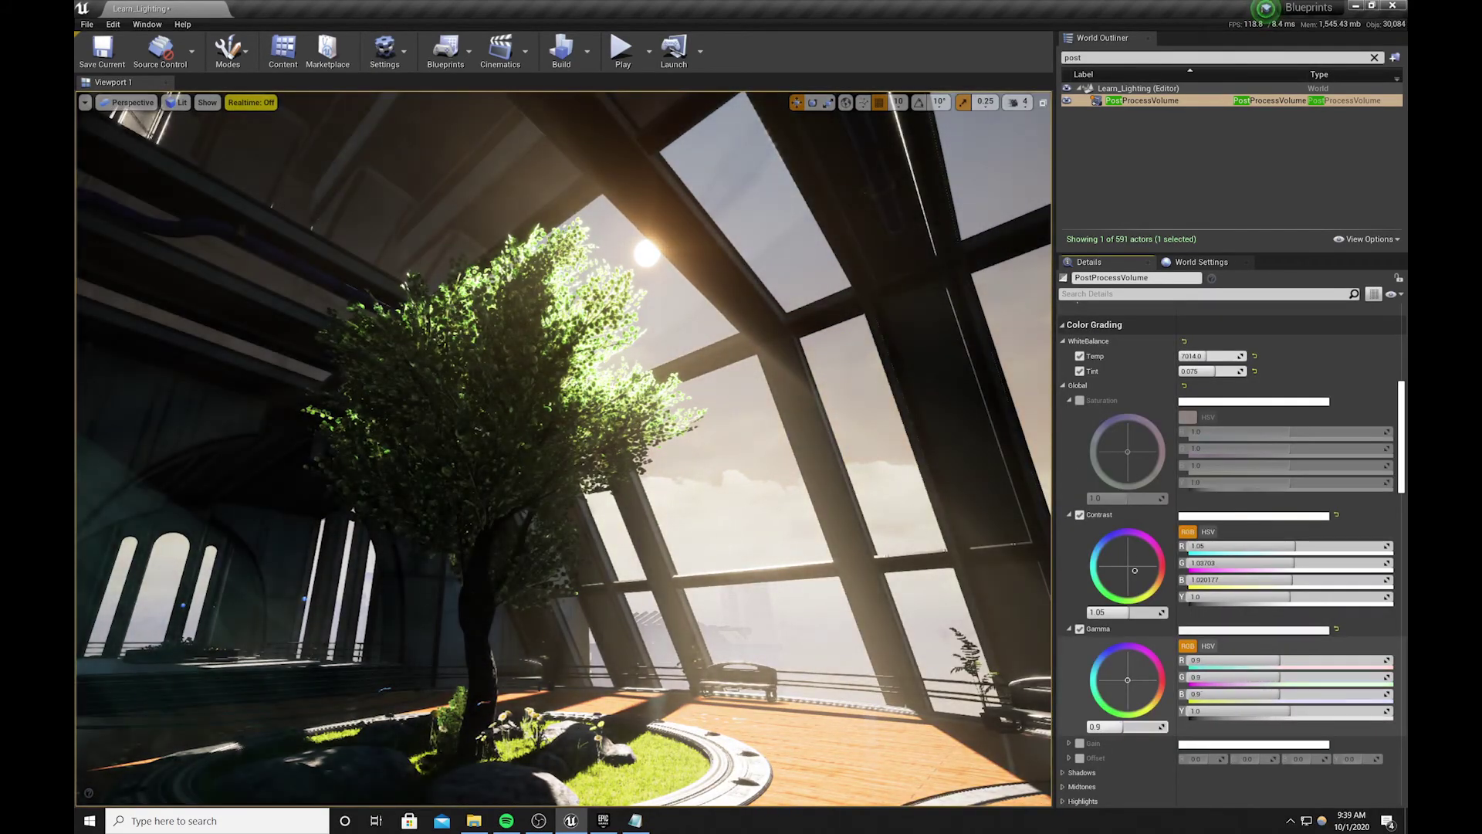
mouse_move(1127, 726)
left_mouse_down()
mouse_move(1141, 726)
mouse_move(1125, 726)
left_mouse_up()
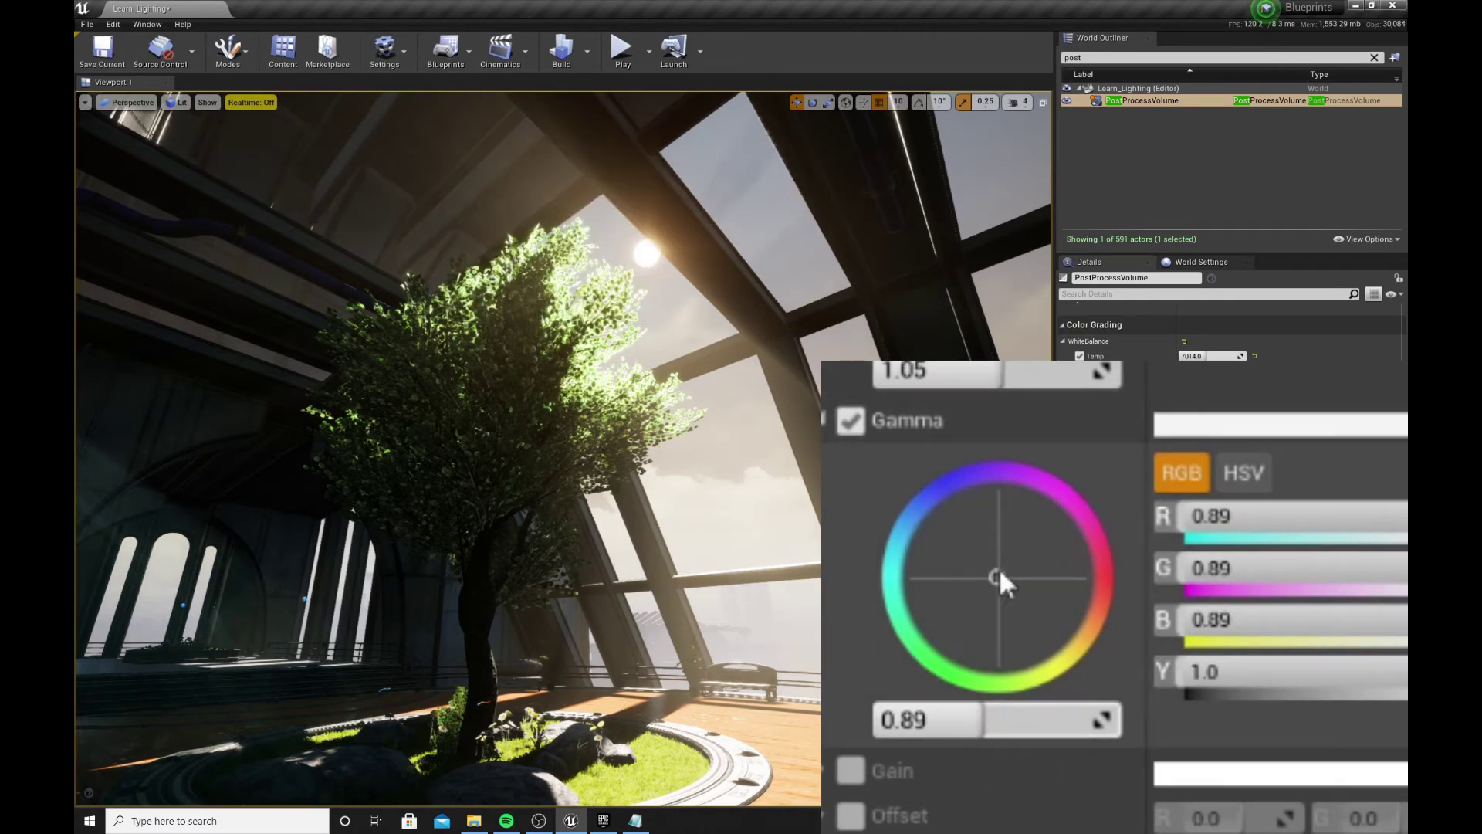
left_click_drag(997, 575, 1109, 582)
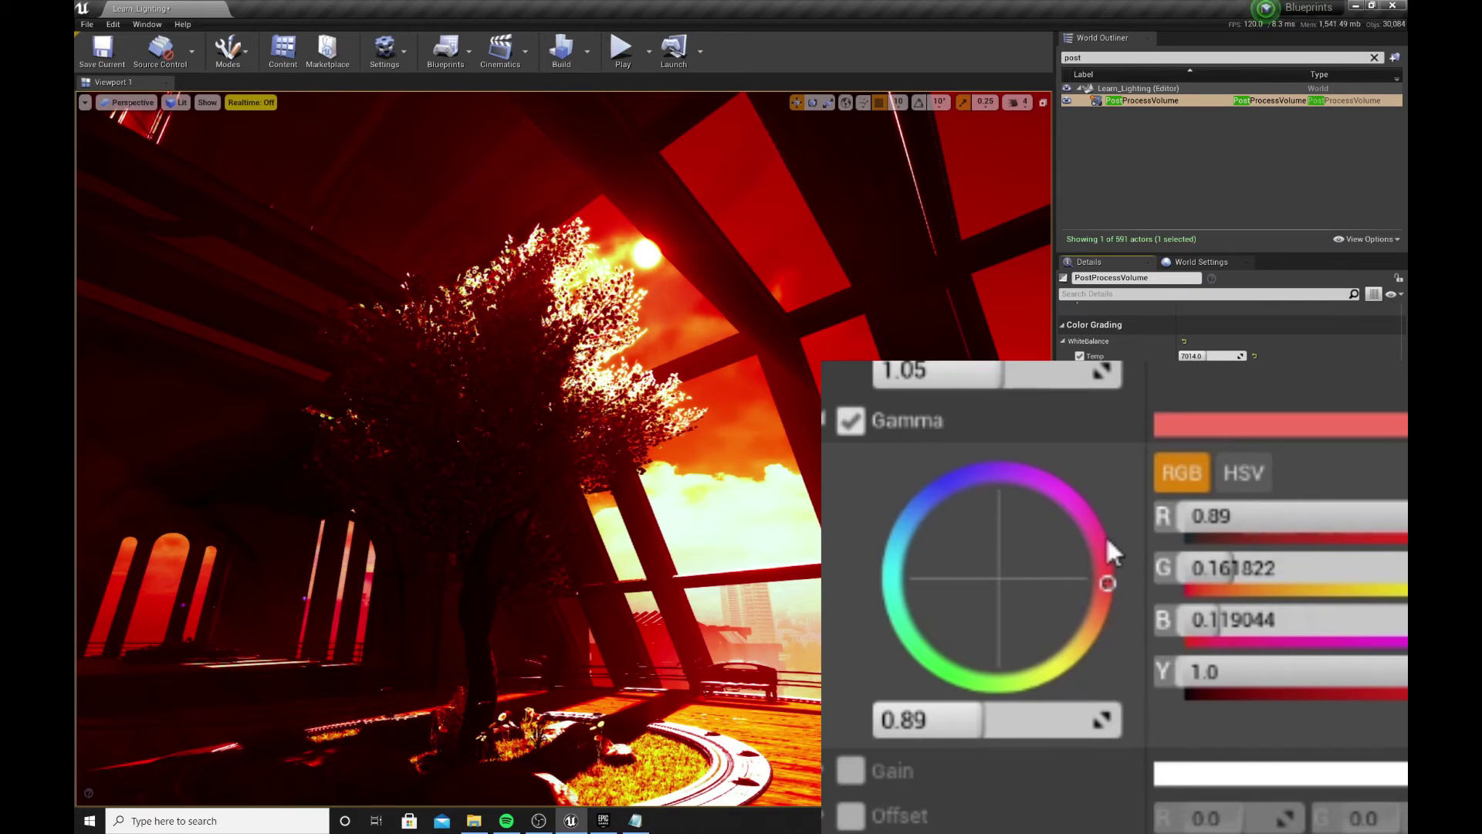
left_click_drag(1101, 602, 1011, 552)
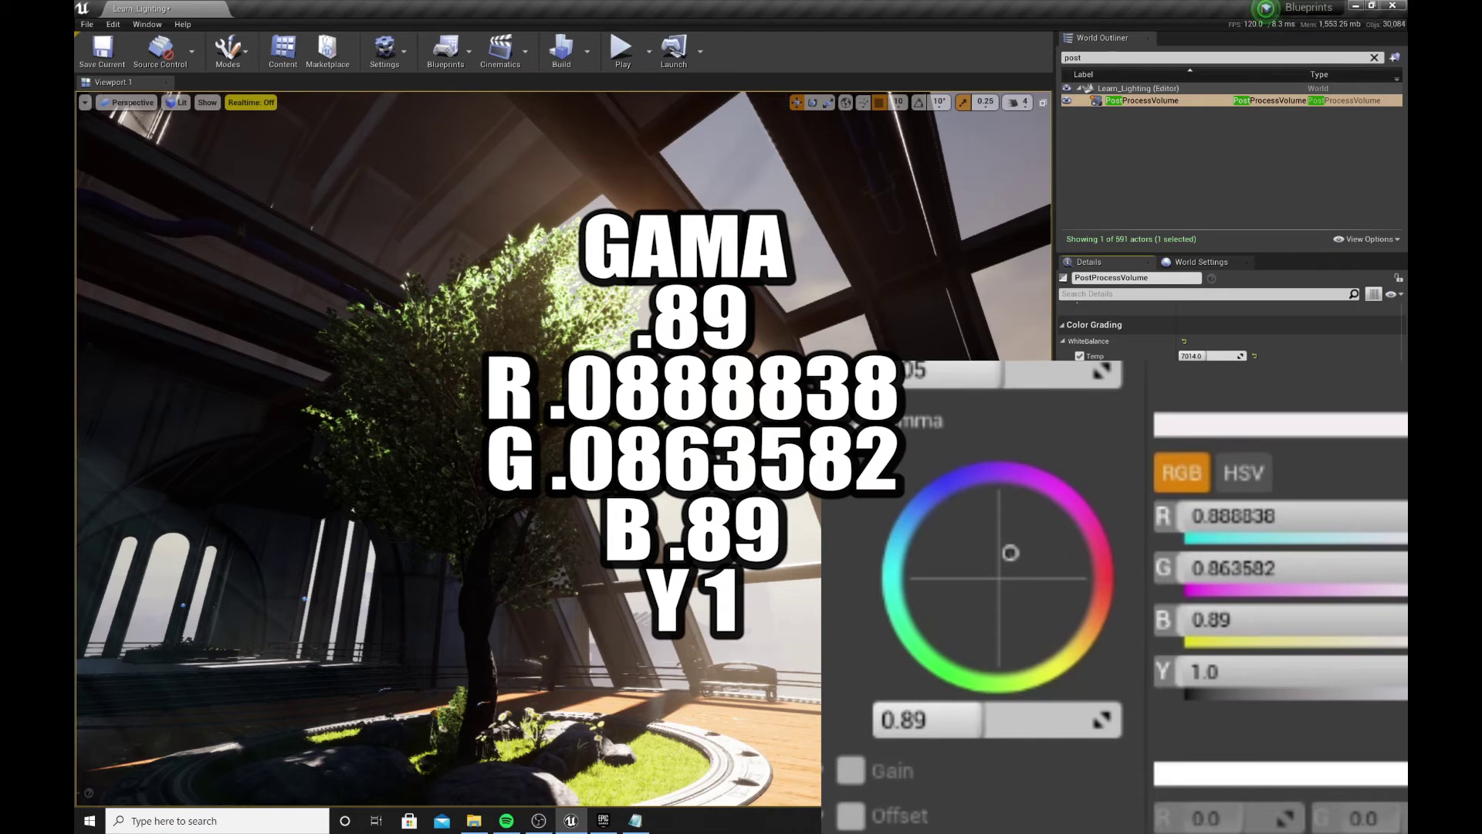
Turn on the global Gain override, expand its color controls, and raise it to 1.68.
scroll(1080, 737, "down", 1)
left_click(1080, 724)
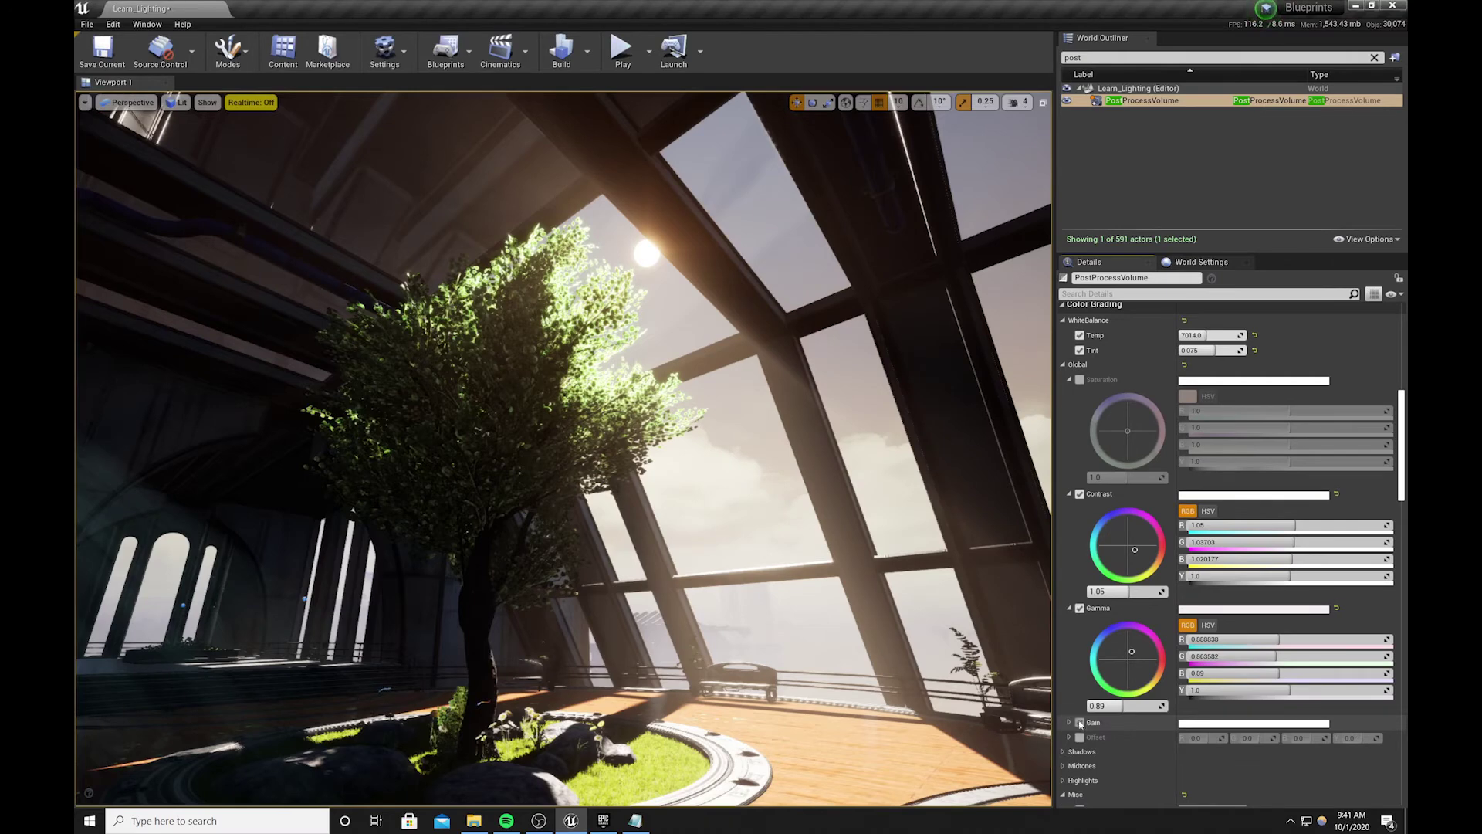
left_click(1069, 723)
scroll(1070, 719, "down", 4)
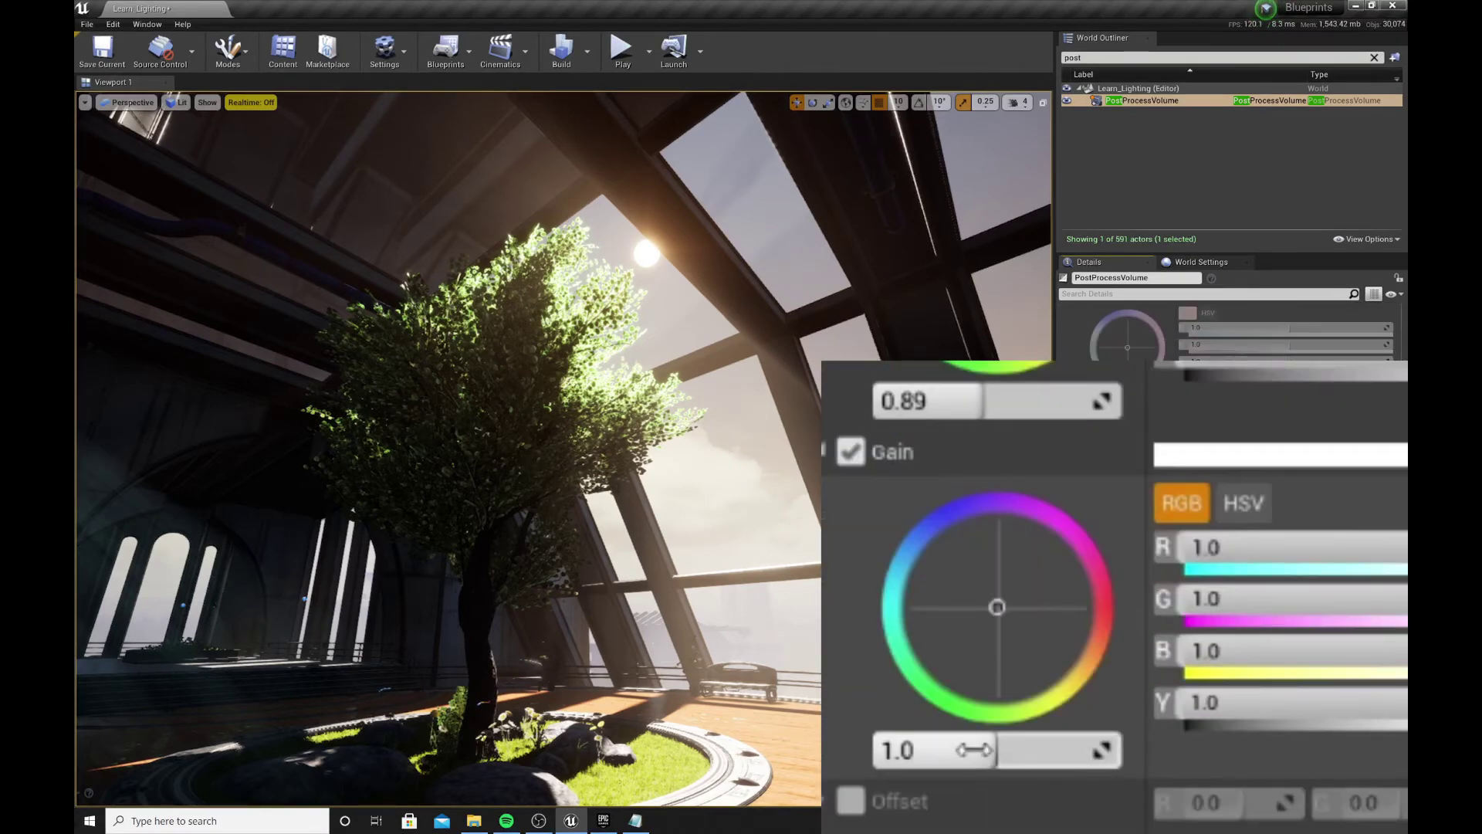
left_click_drag(975, 749, 1060, 749)
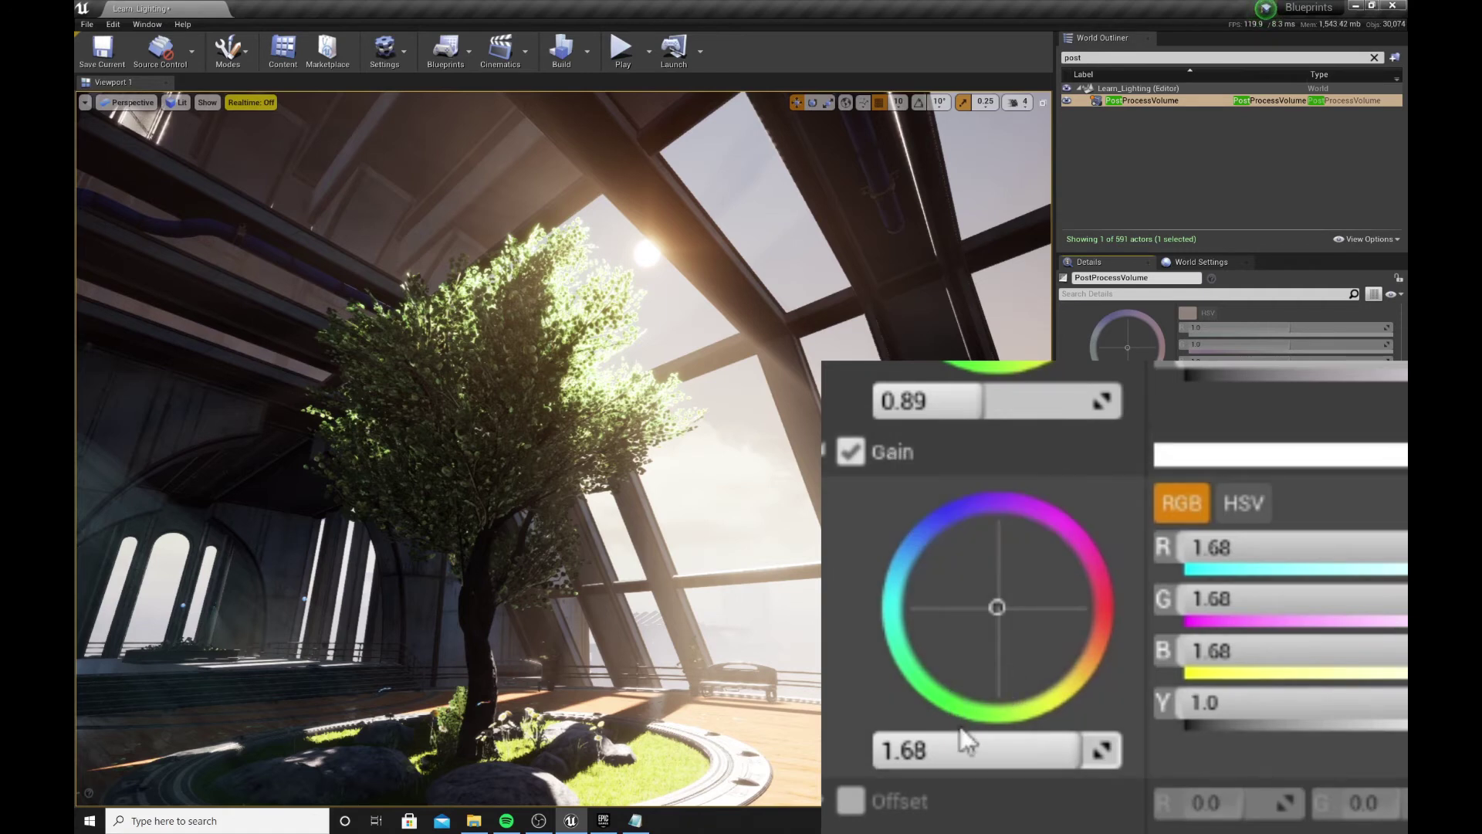
Set the global Gain to 1.6 and shift its color to a cool R 1.484852, G 1.51997, B 1.6.
left_click_drag(1017, 762, 1088, 752)
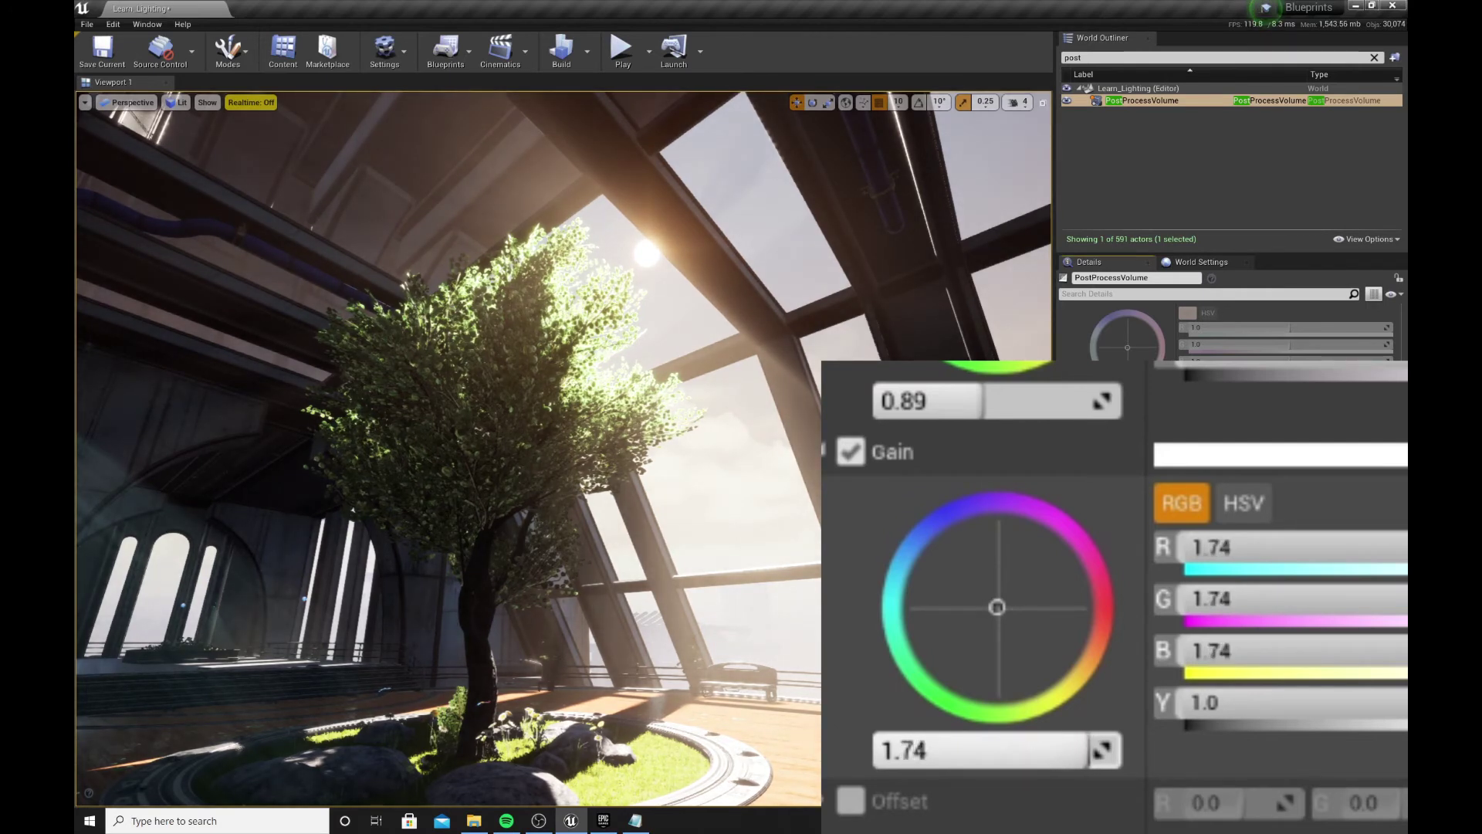
left_click(1025, 748)
type("1.6")
key("Return")
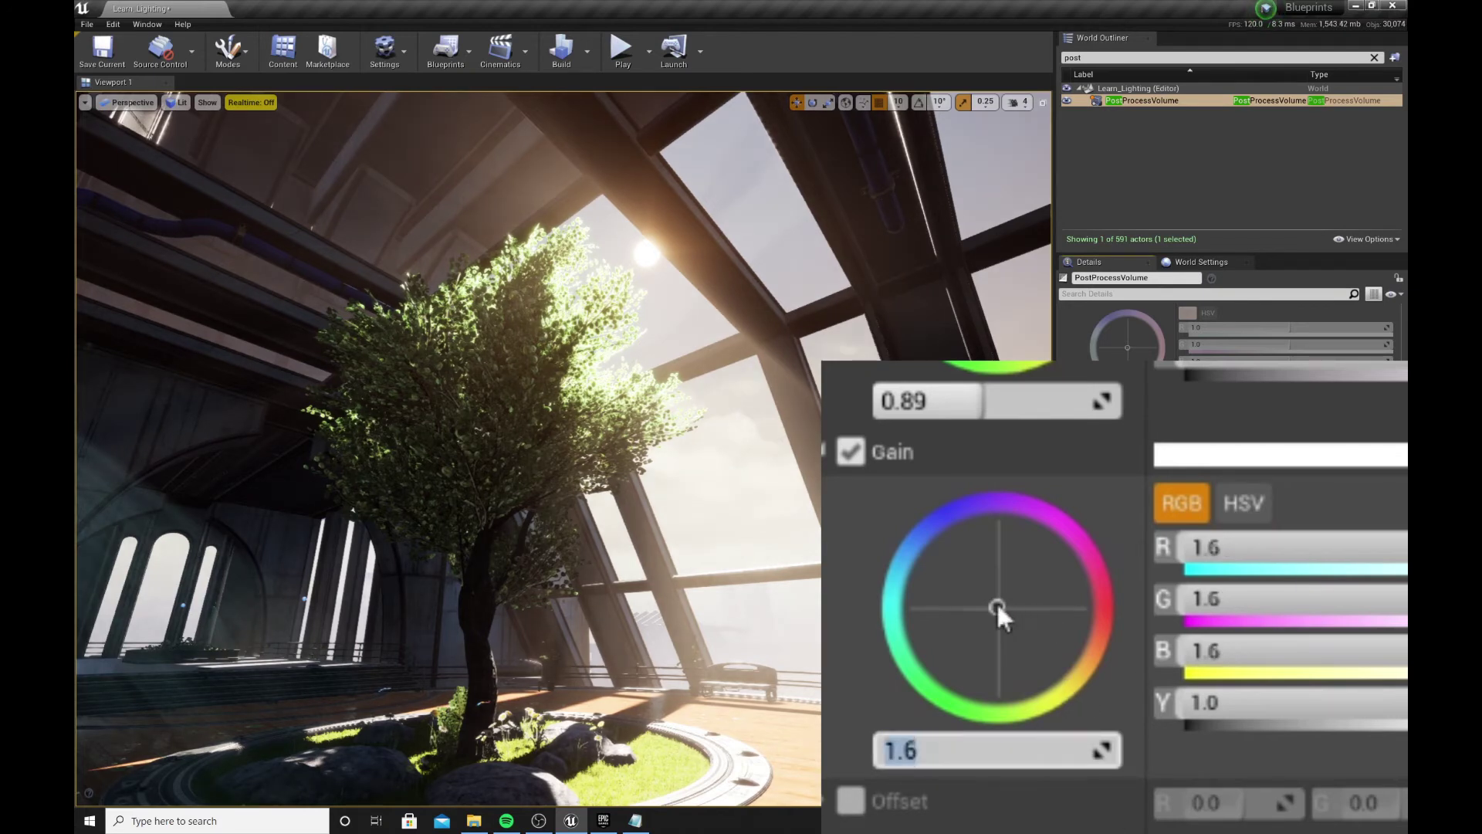
left_click_drag(998, 606, 961, 596)
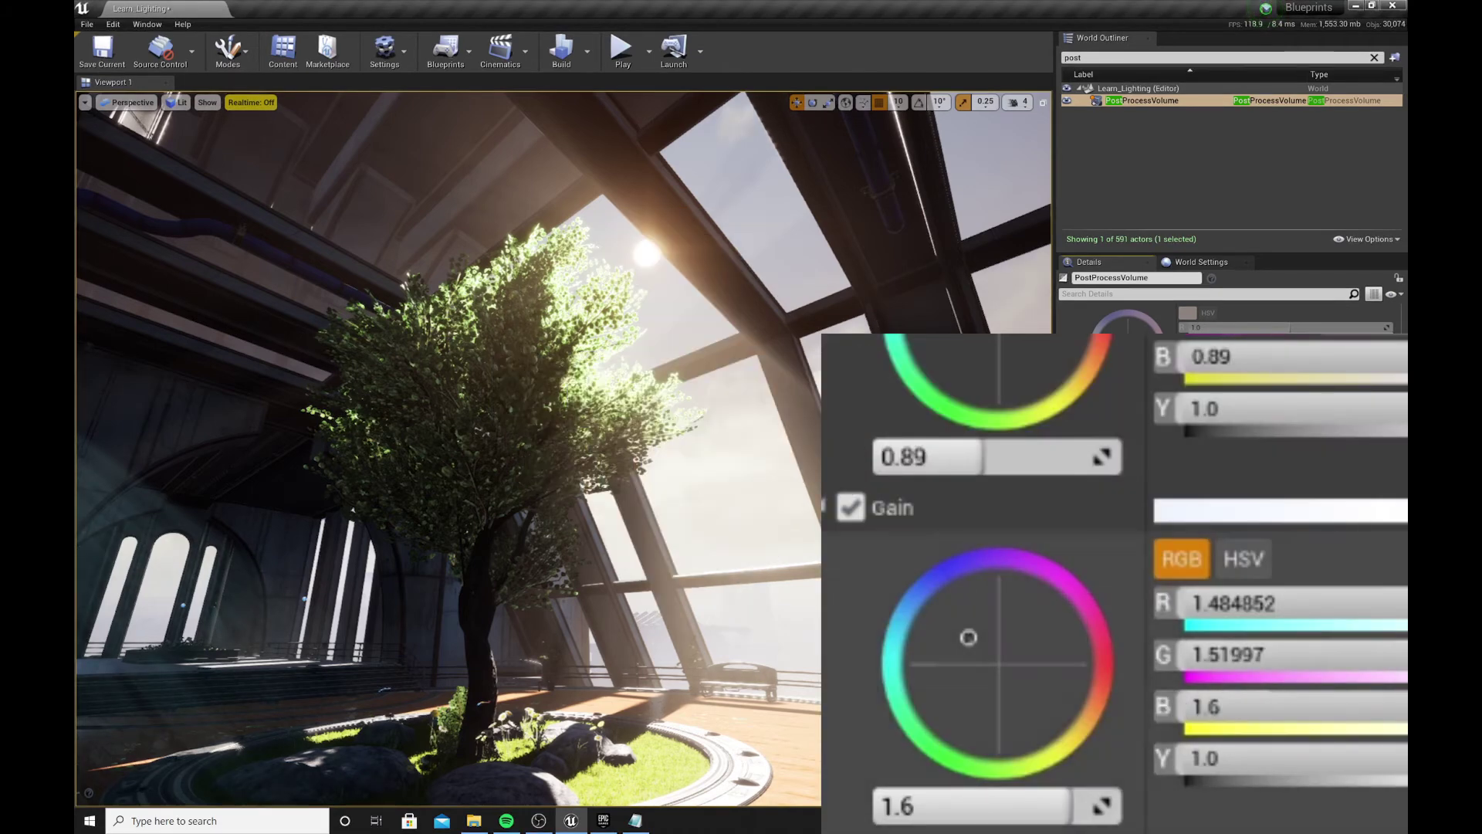
Try a global Offset of -0.026, and switch the Offset override off.
scroll(995, 657, "down", 4)
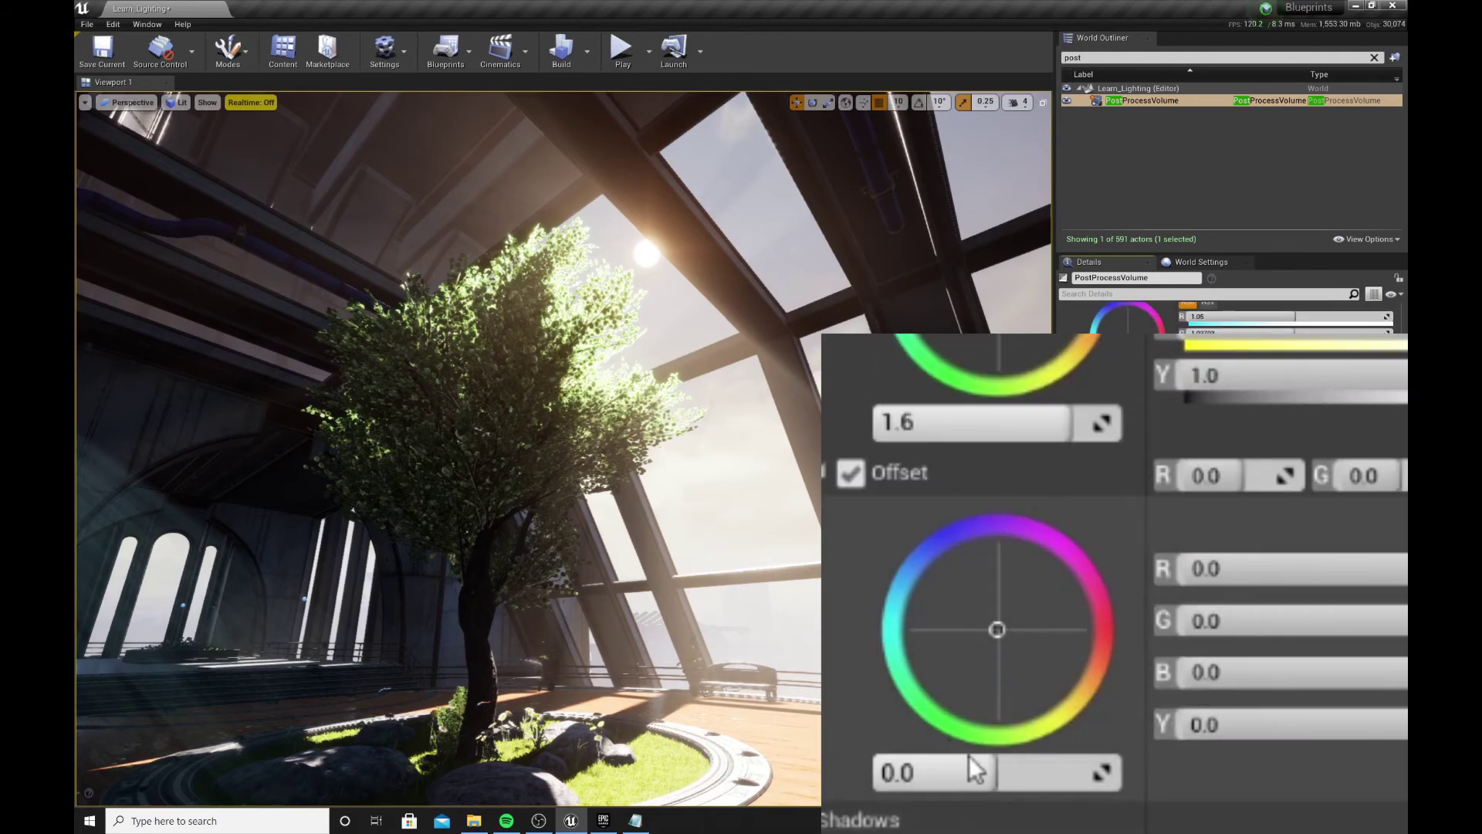
mouse_move(985, 764)
left_mouse_down()
mouse_move(1024, 765)
mouse_move(973, 772)
mouse_move(1014, 772)
mouse_move(992, 772)
left_mouse_up()
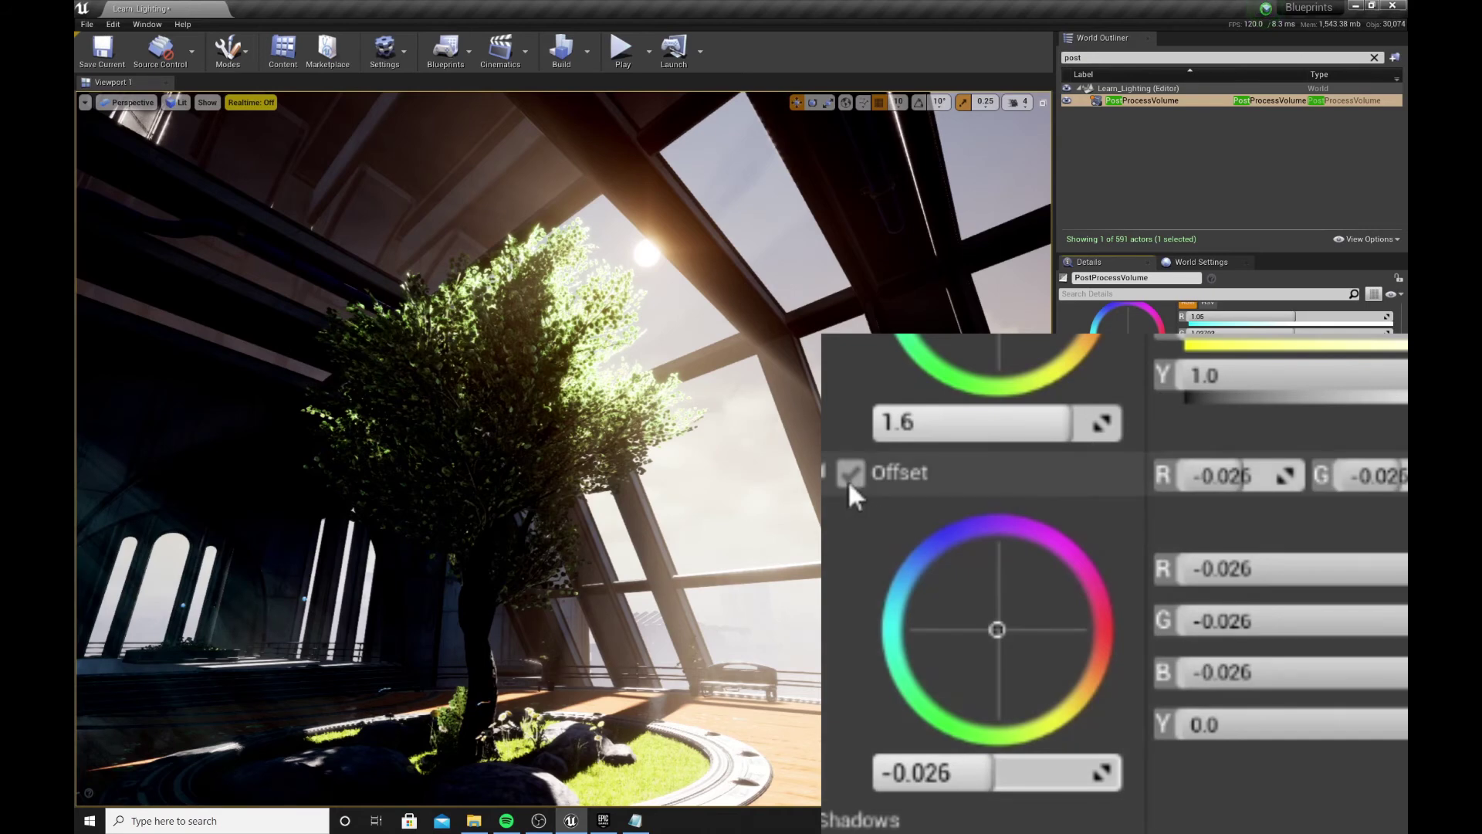
left_click(846, 477)
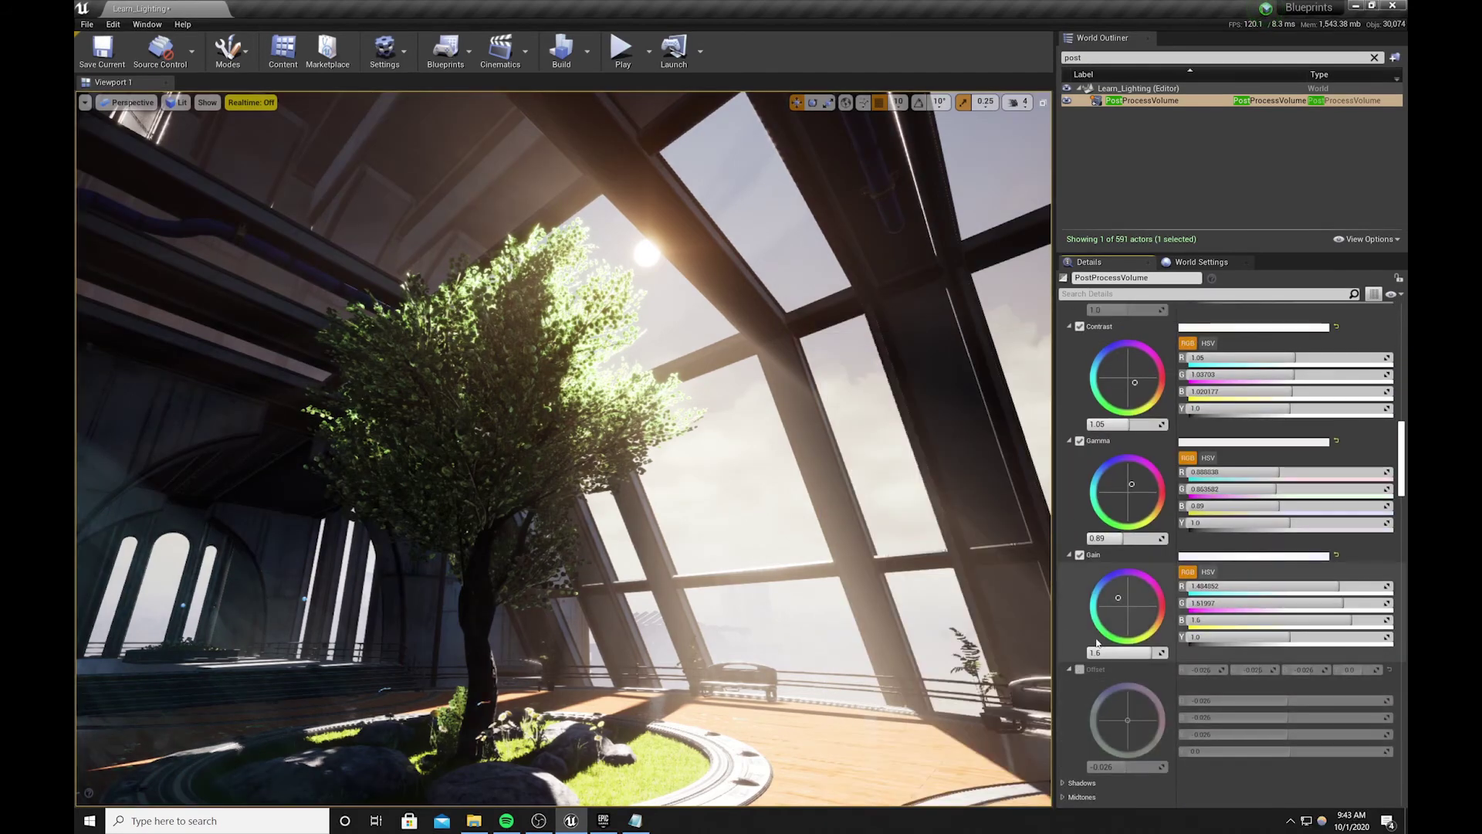
Turn on the global Saturation override, set it to 0.9, and save the level.
scroll(1100, 644, "up", 3)
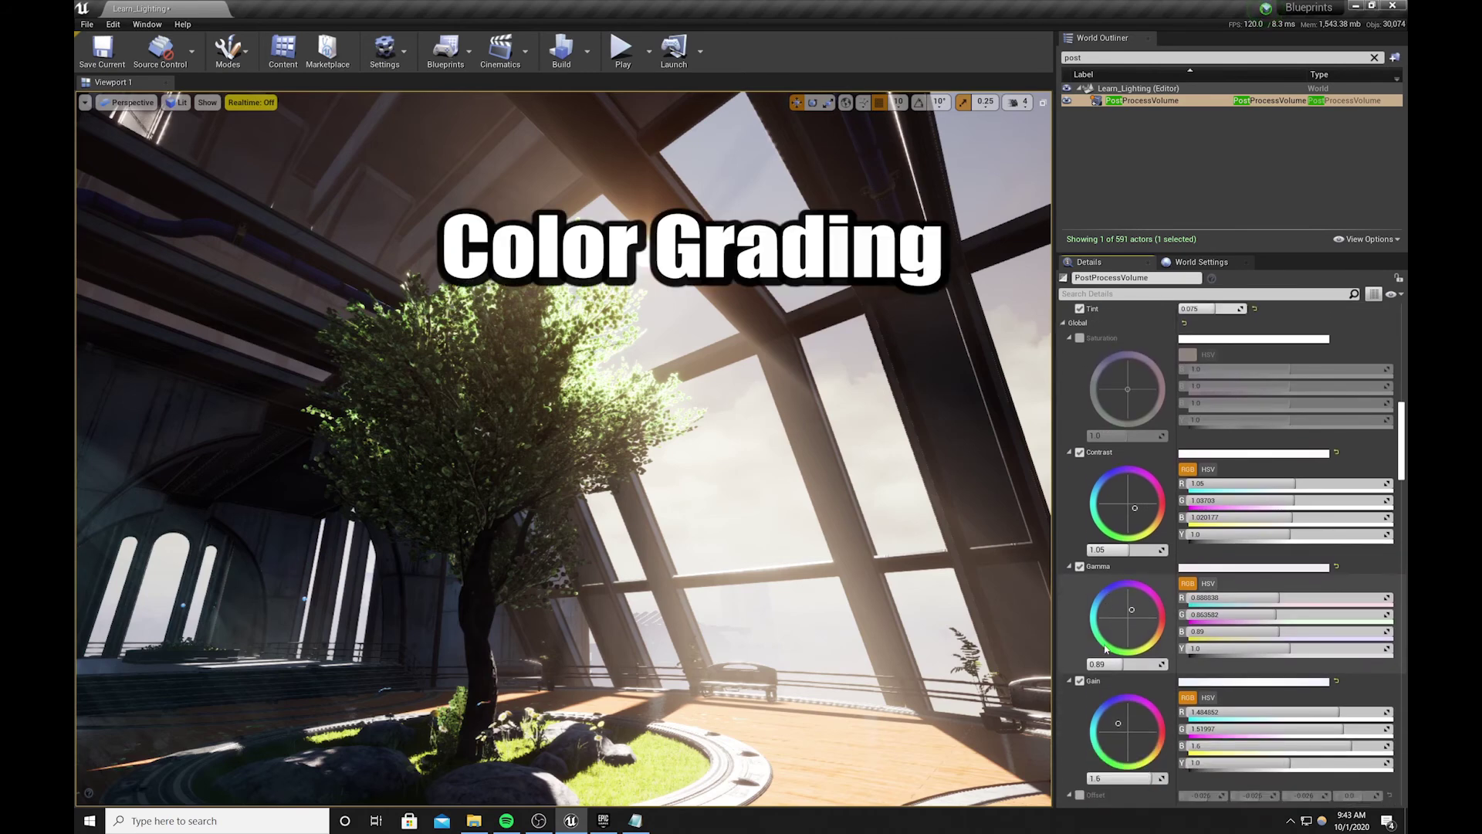
scroll(1106, 649, "down", 2)
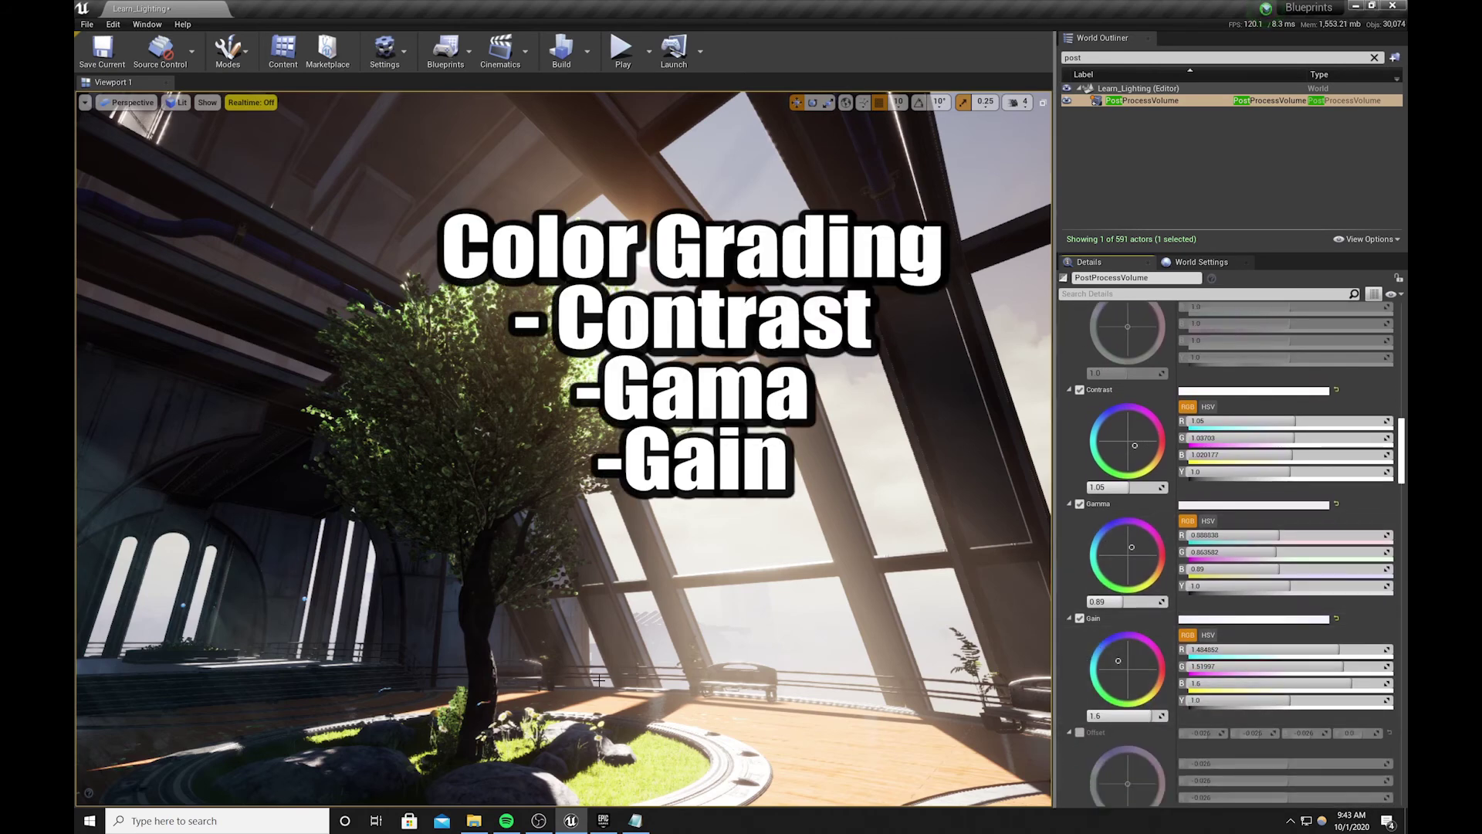
scroll(1087, 531, "up", 6)
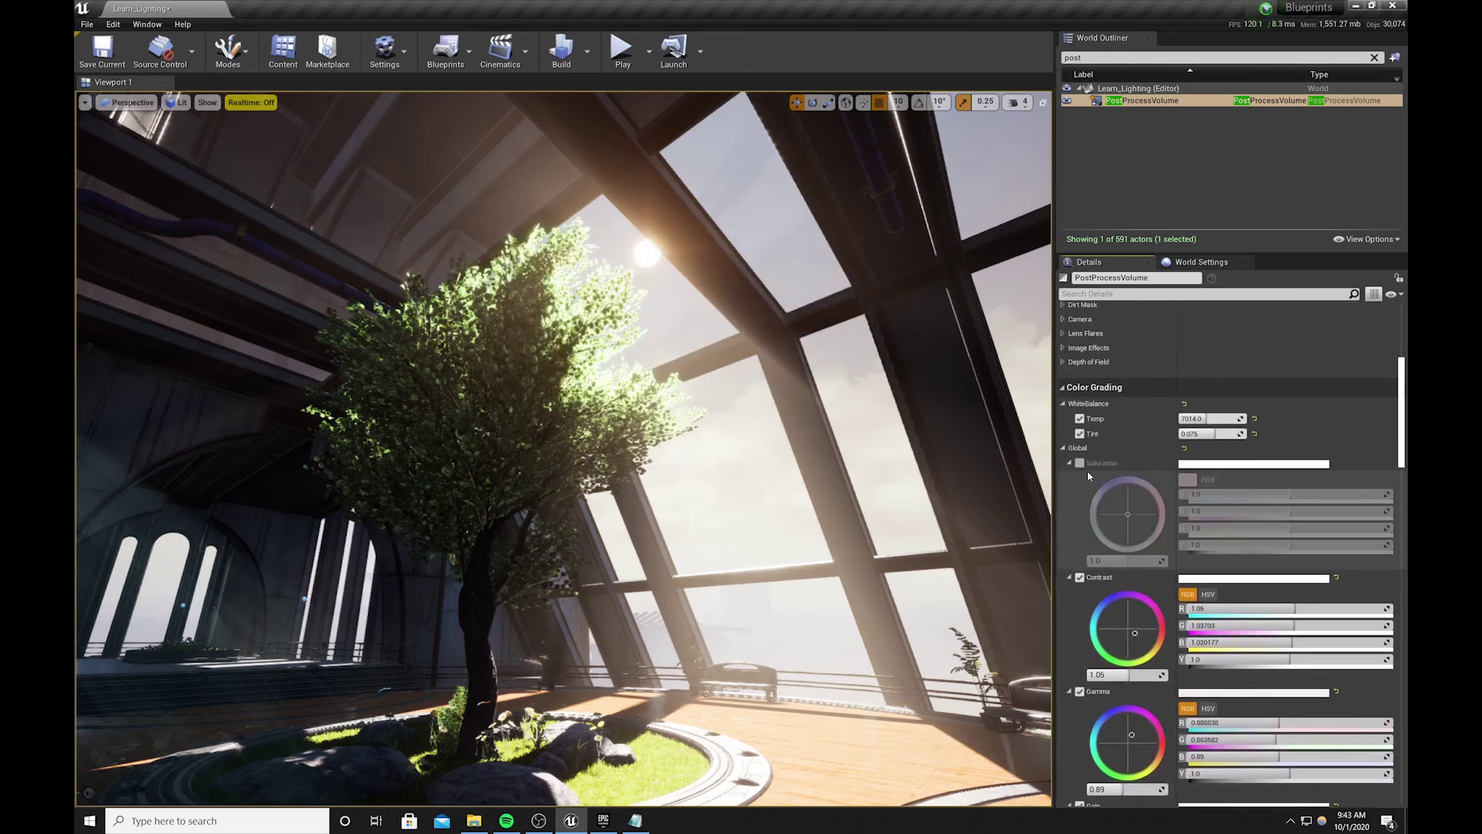
left_click(1079, 463)
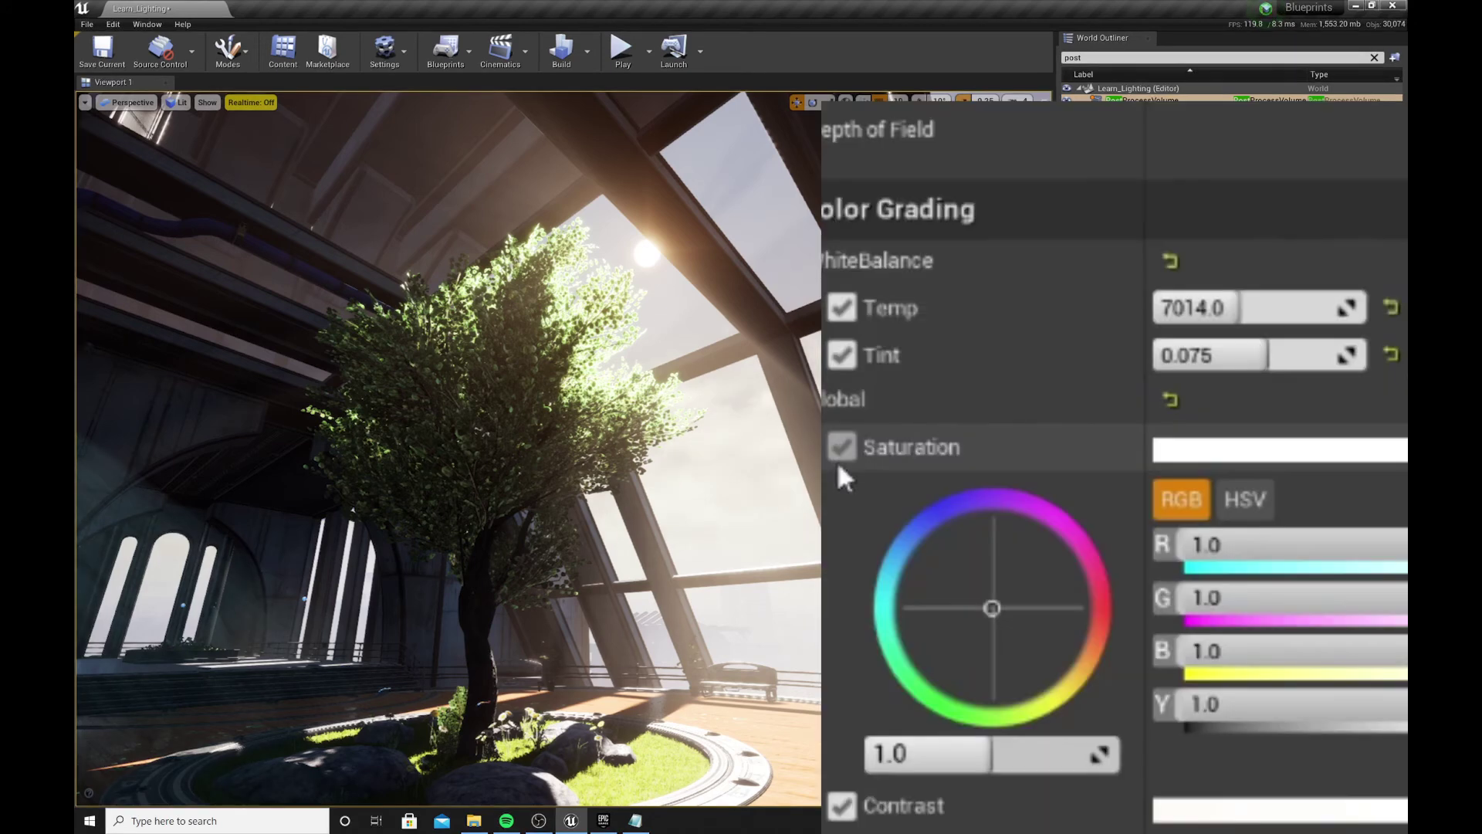
left_click(974, 760)
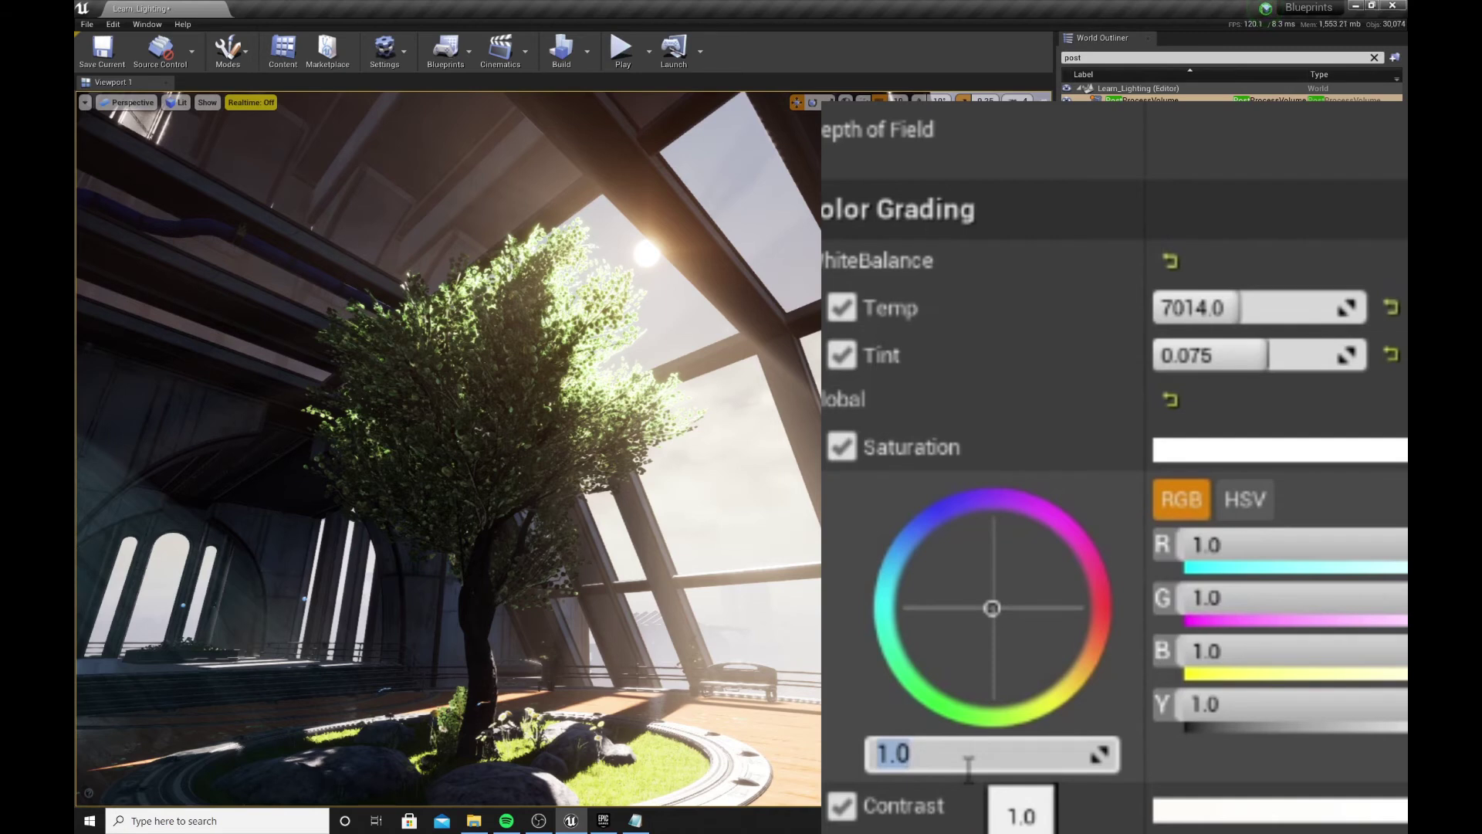
type(".9")
key("Return")
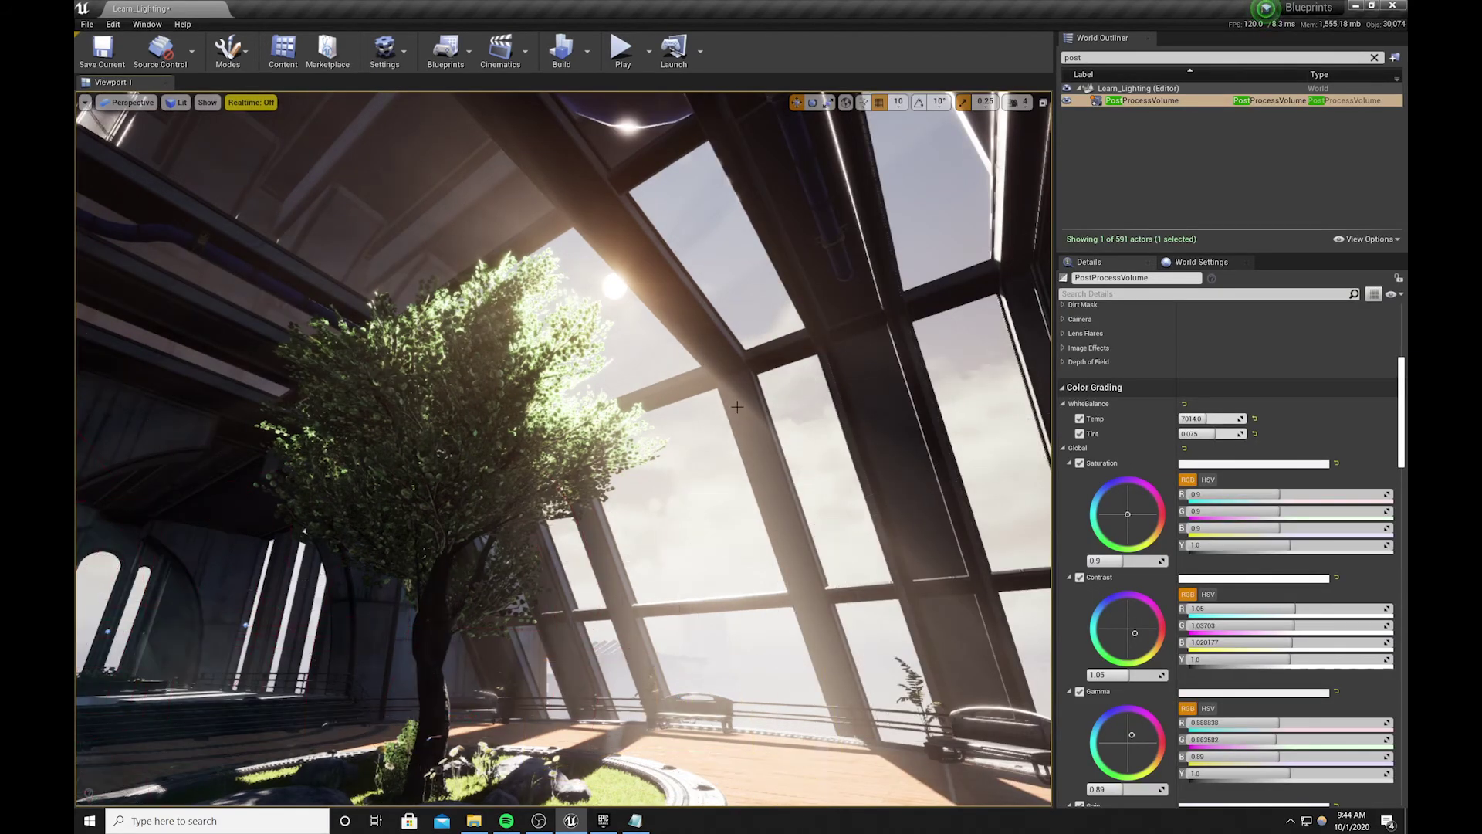
left_click(112, 62)
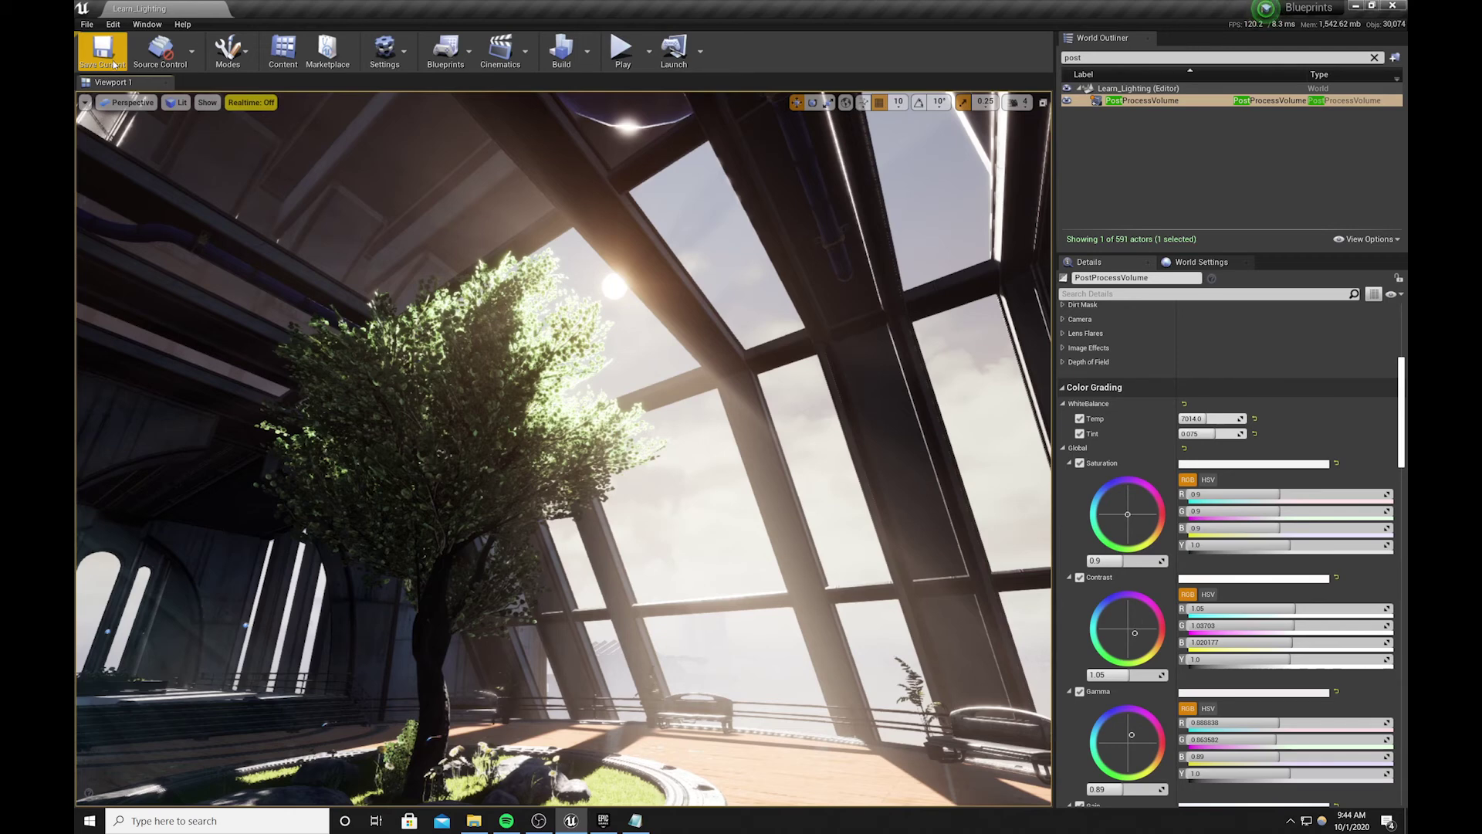
Show the editor icons in the viewport and select the directional light, comparing the scene with and without the icons.
key("g")
key("g")
key("g")
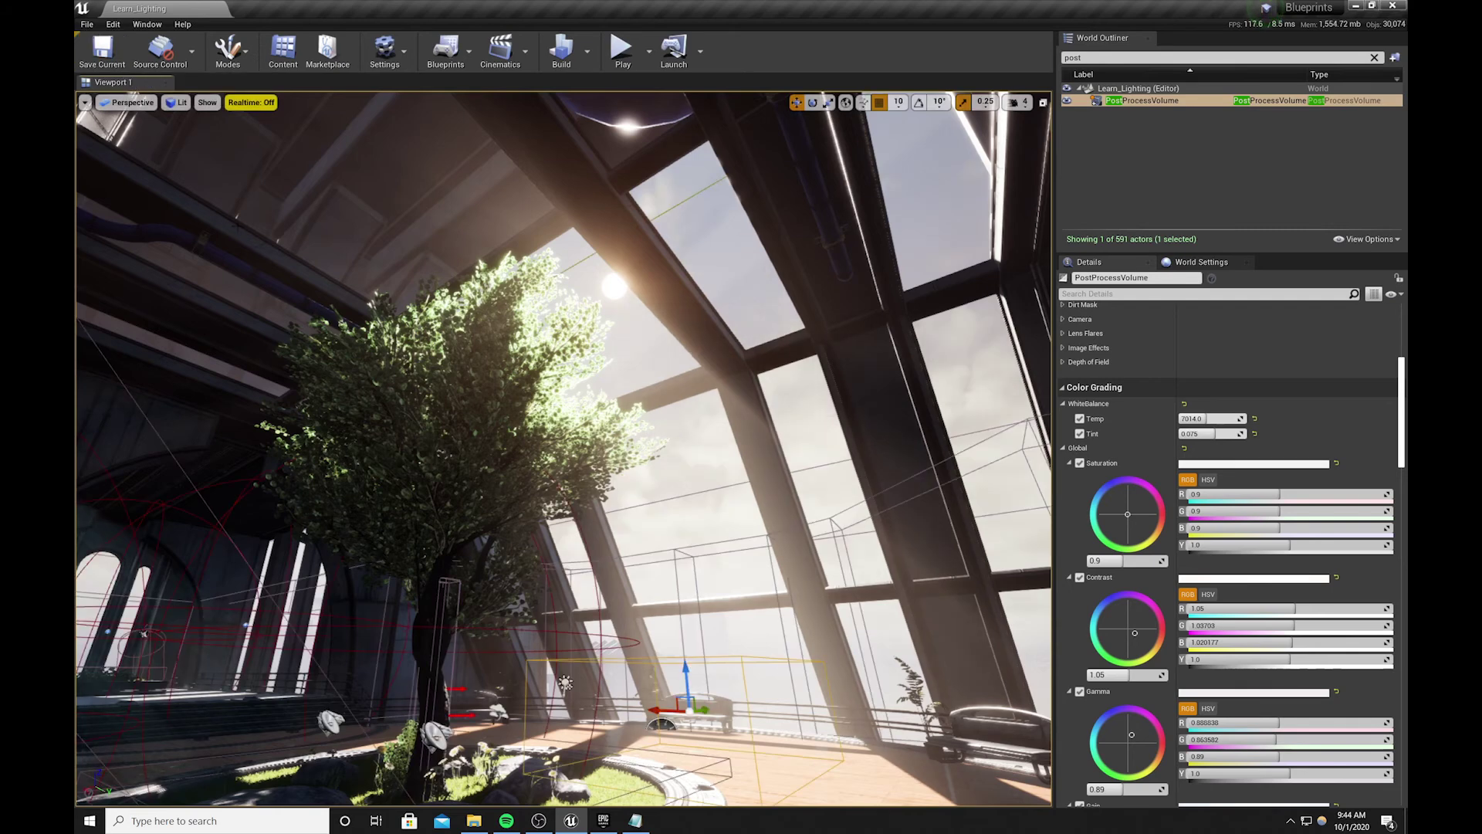
left_click(565, 684)
key("g")
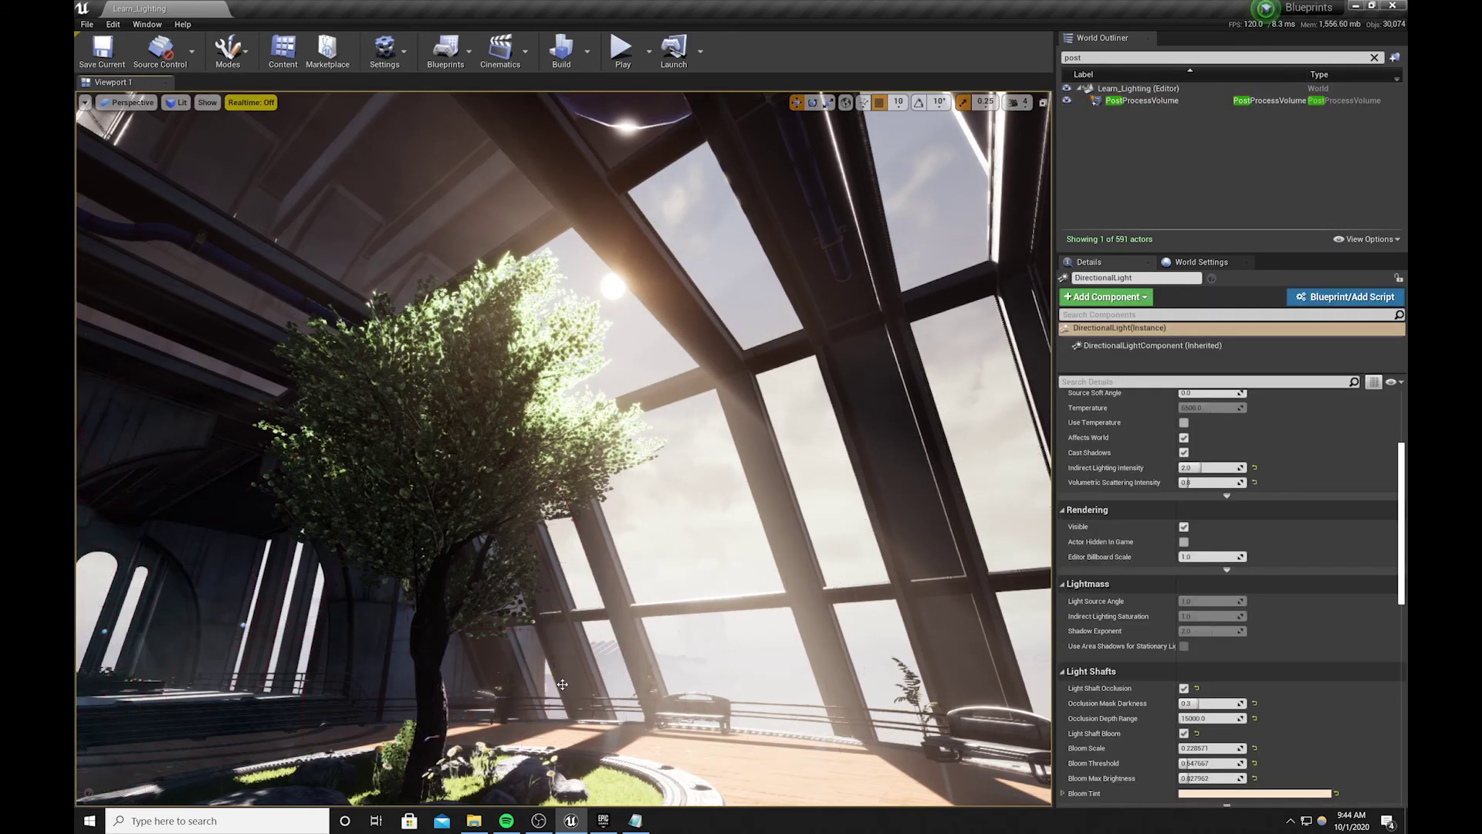
key("g")
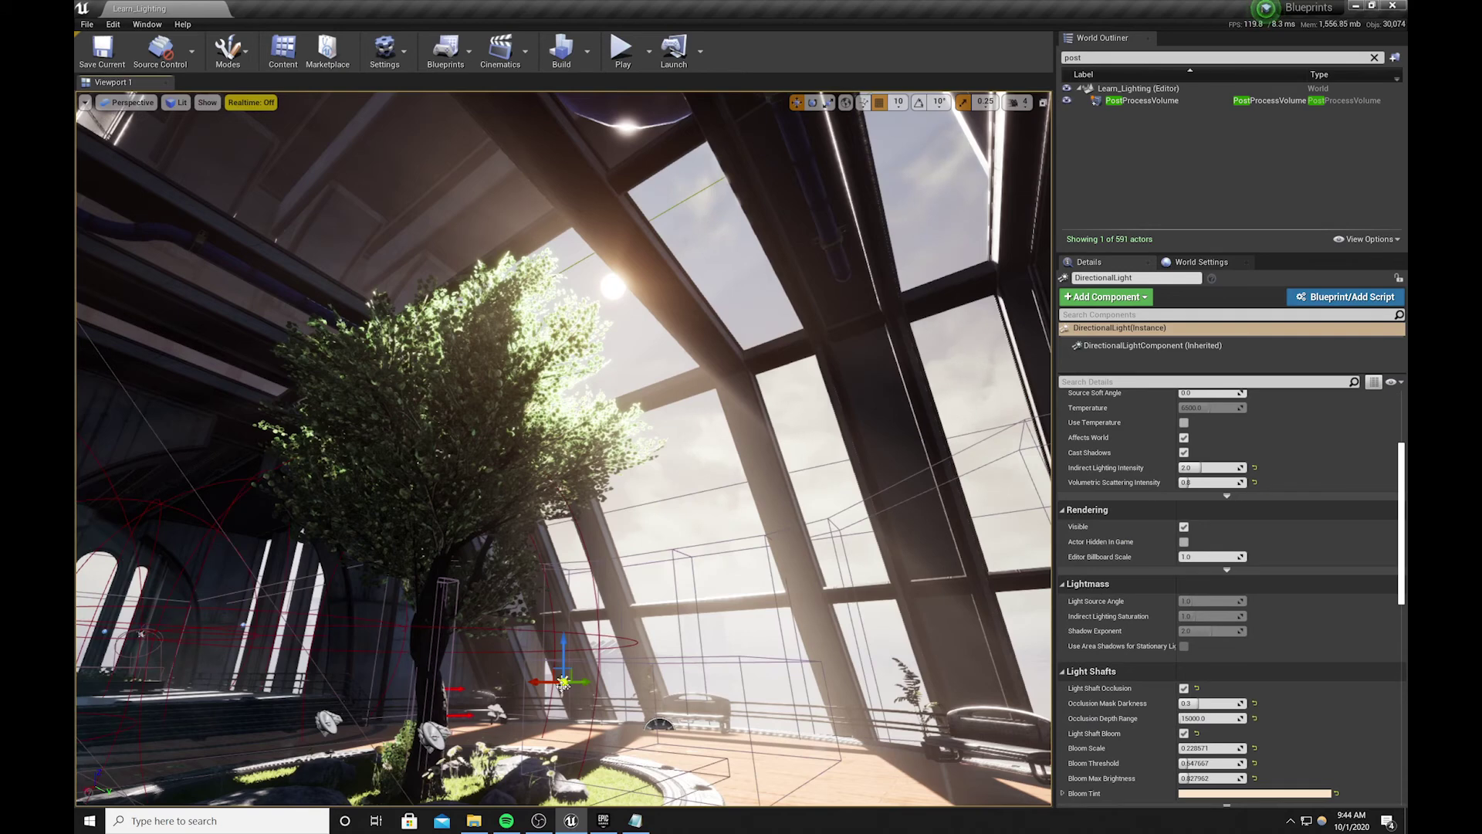
scroll(1171, 546, "up", 3)
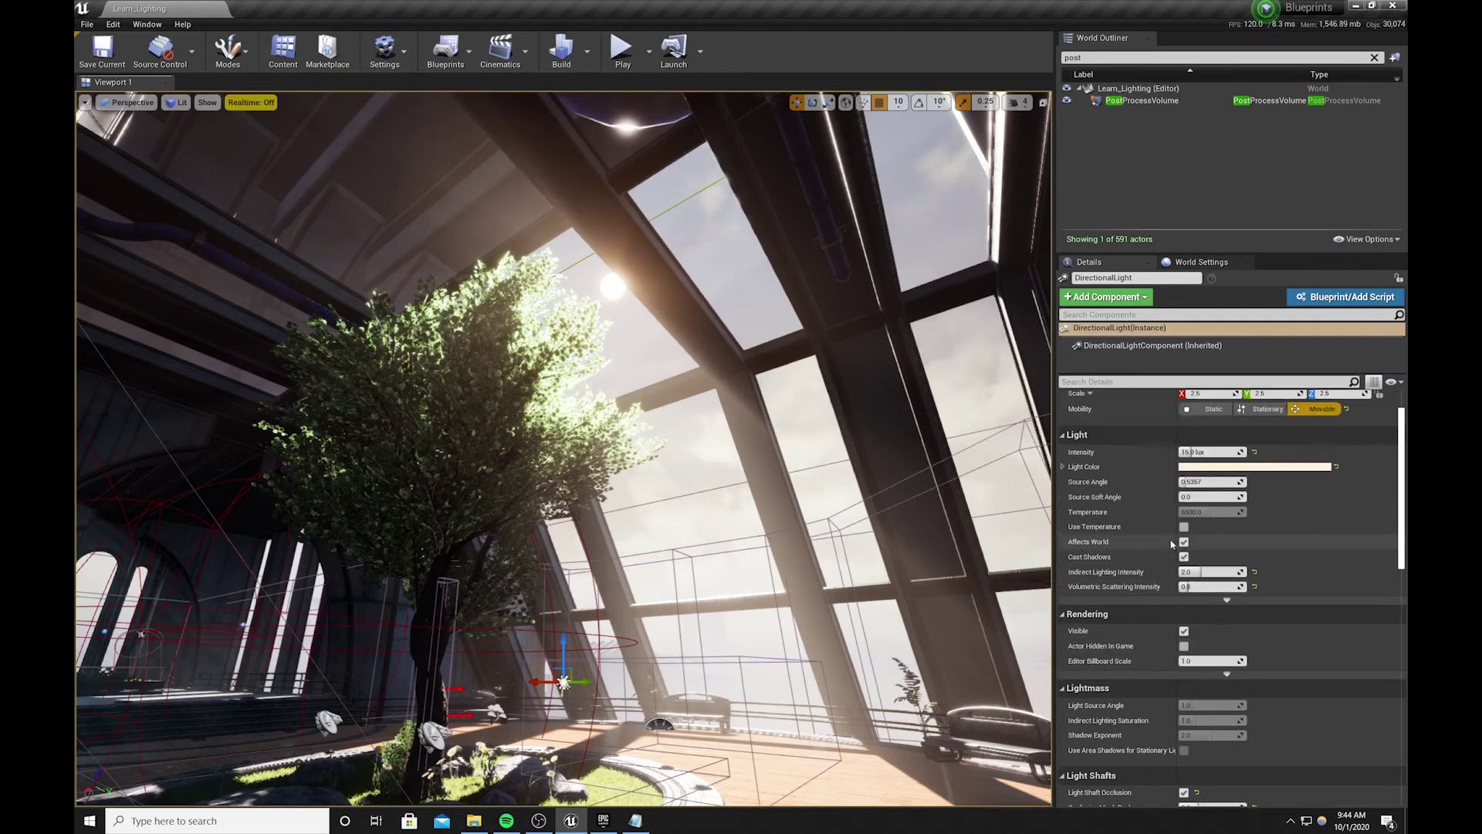
key("g")
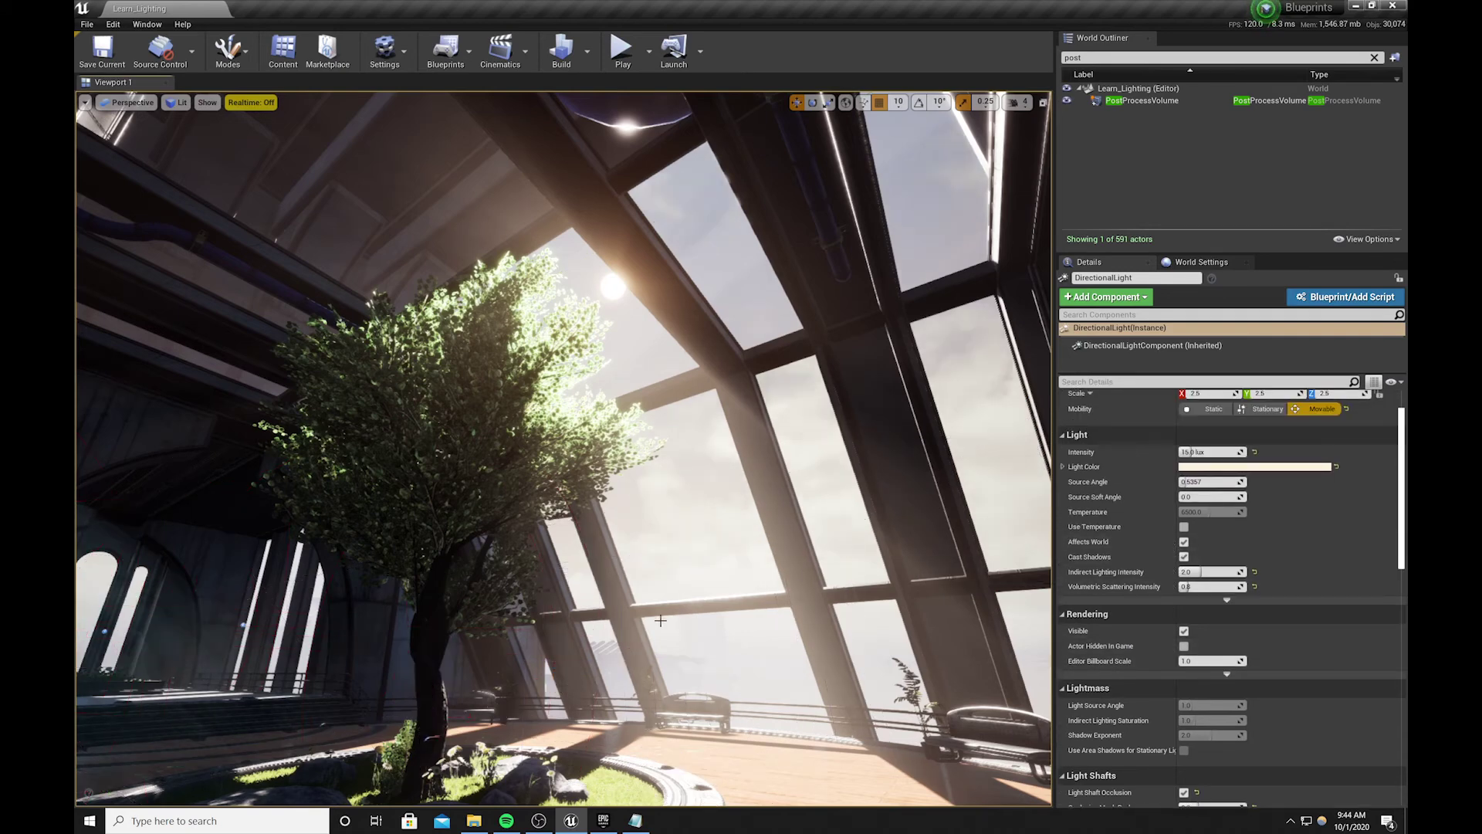
key("g")
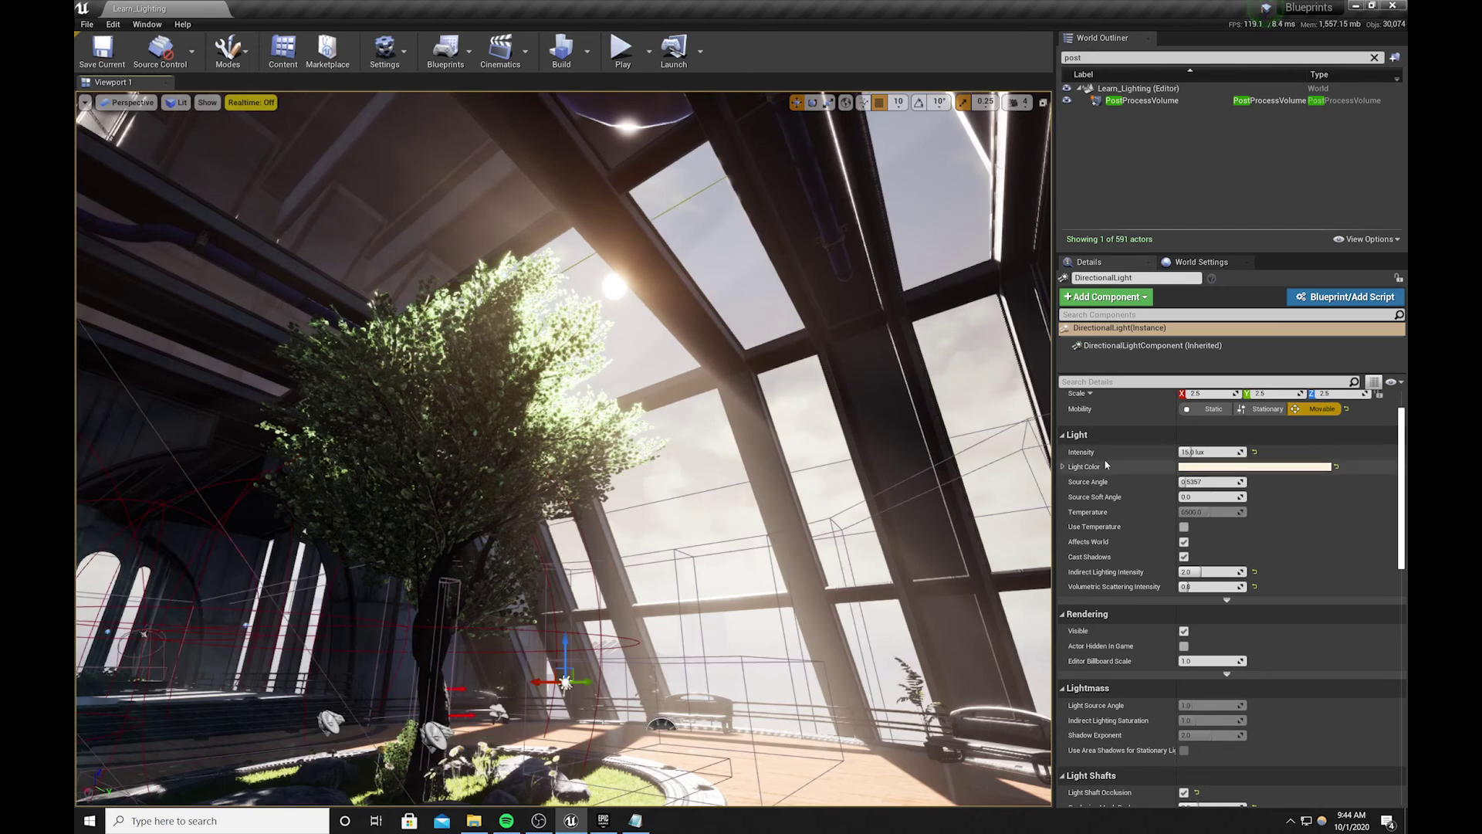
Test the directional light's Intensity at 10 lux, and set it to 18 lux.
left_click(1195, 453)
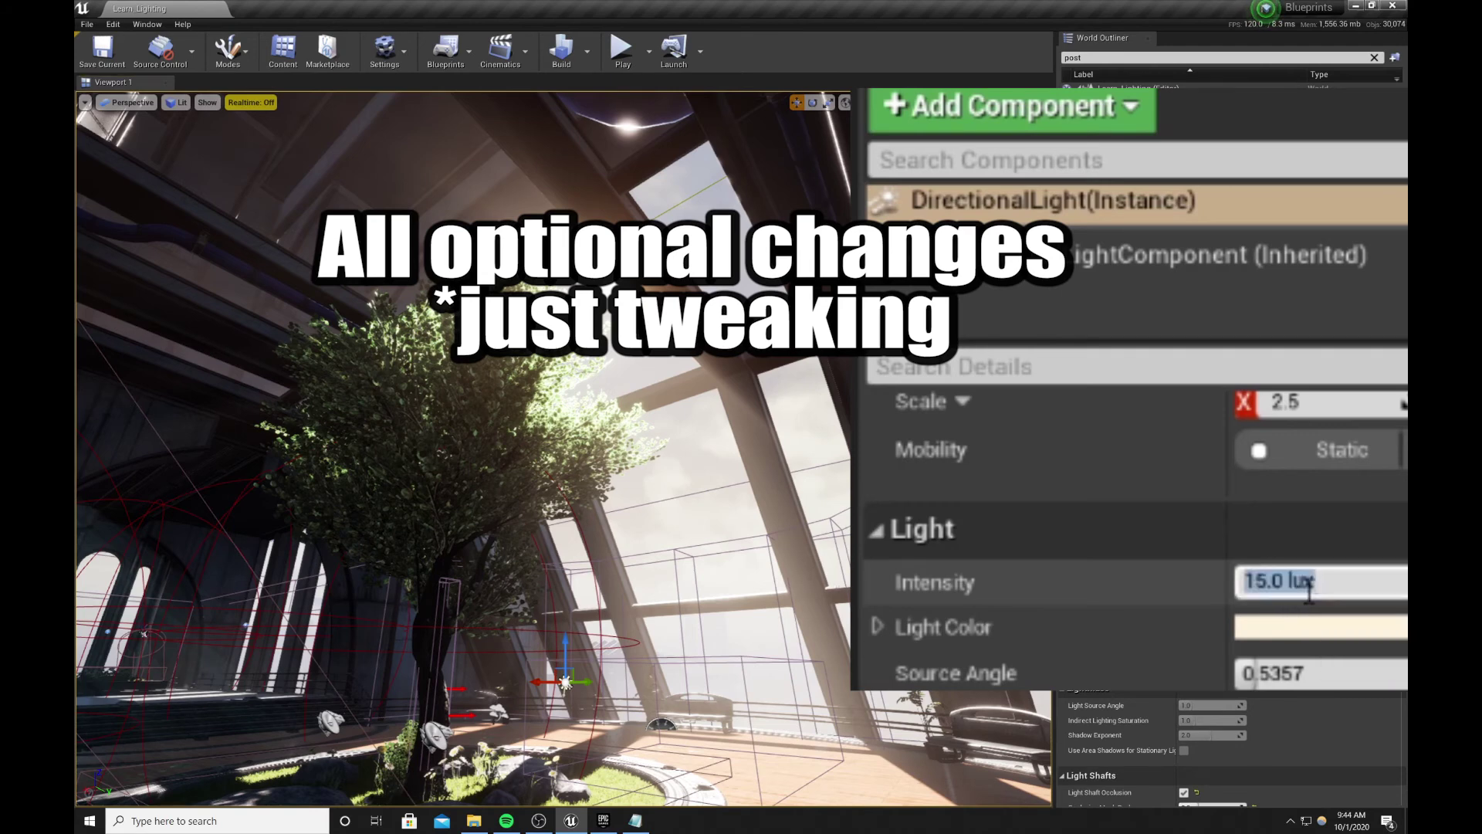
type("10")
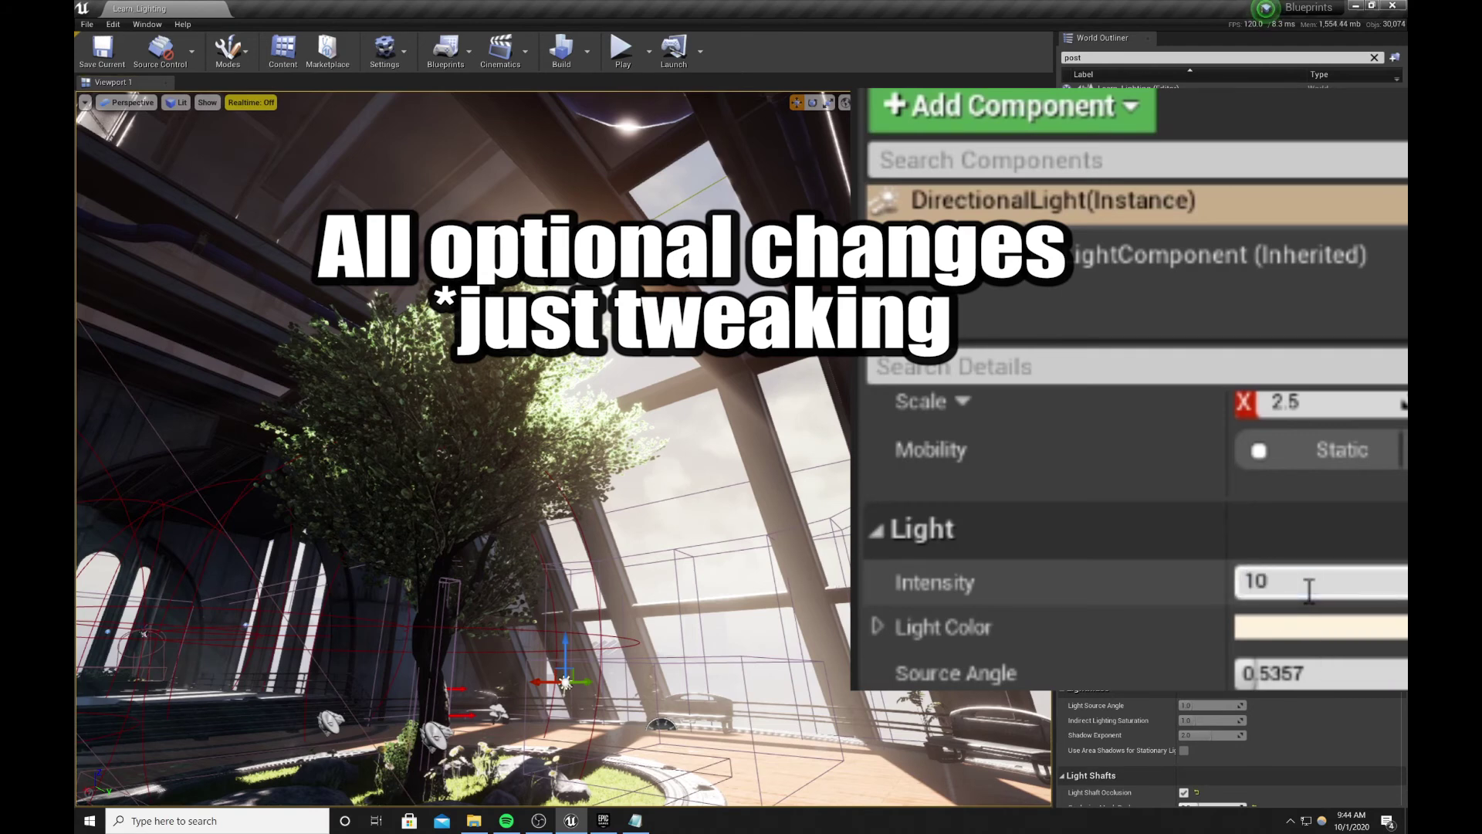
key("Return")
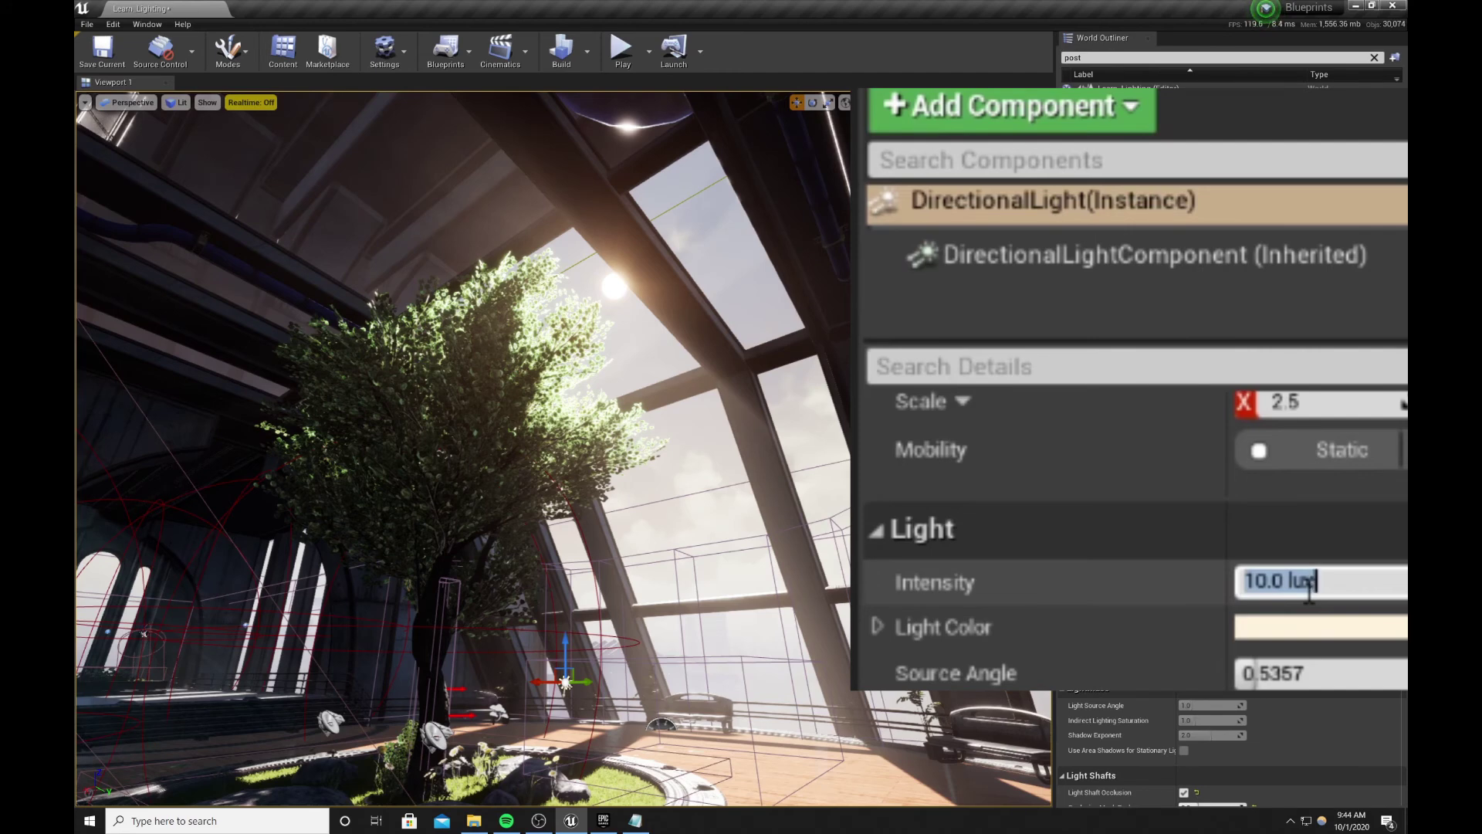
type("18")
key("Return")
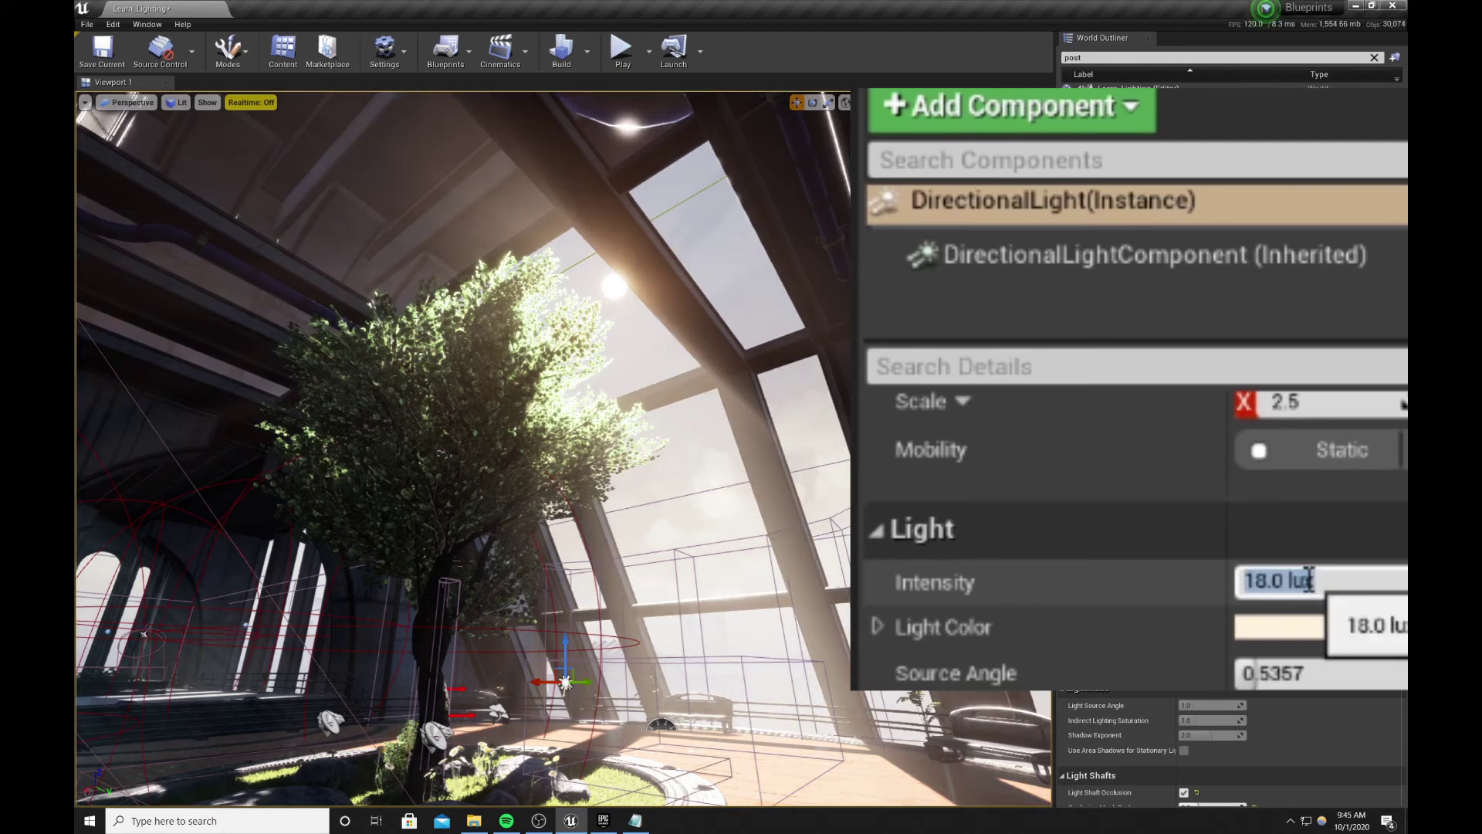
Warm the directional light's color by raising its saturation to 0.379167, and accept the color.
left_click(1316, 627)
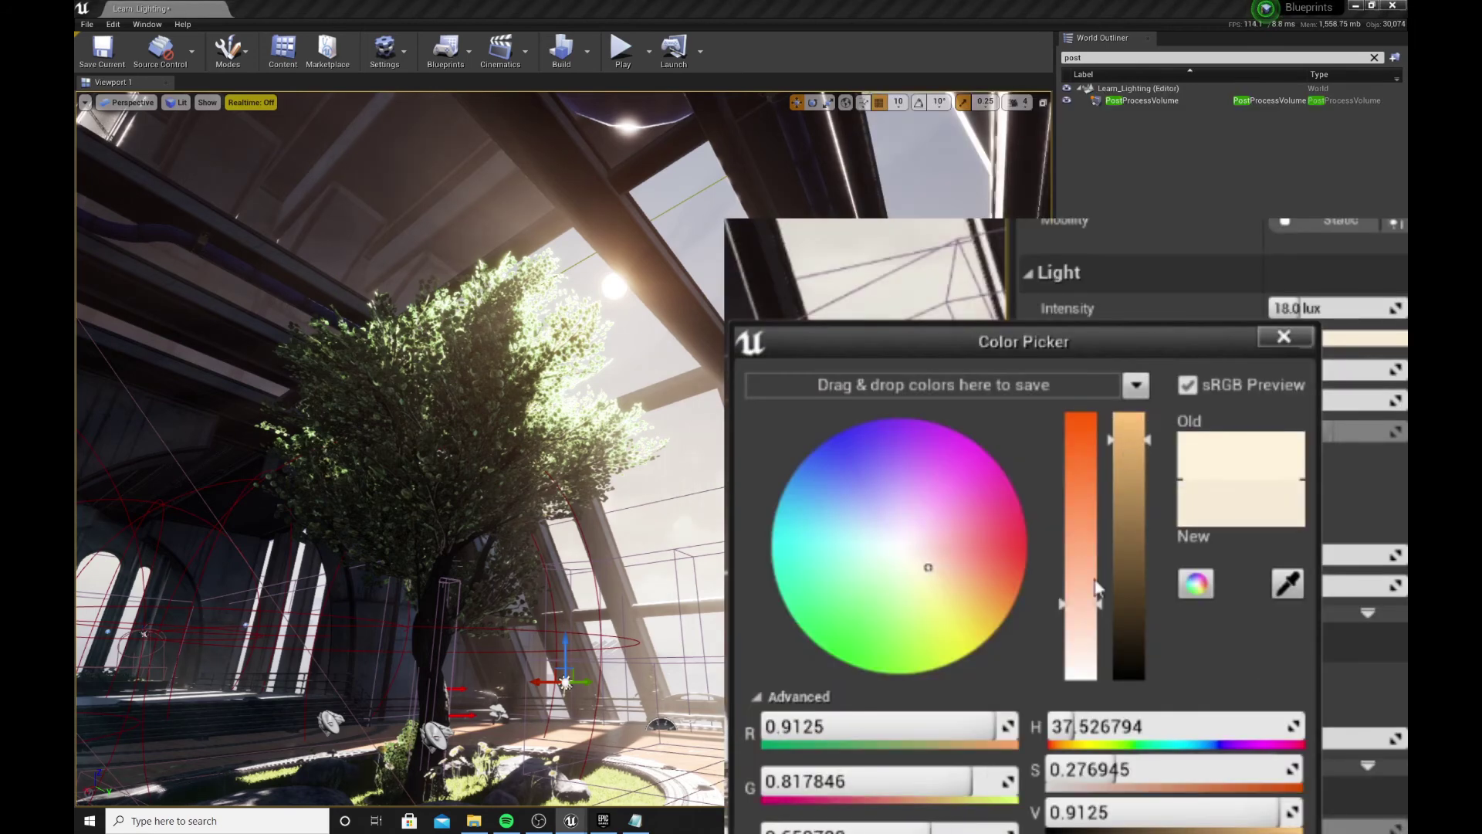
left_click_drag(1087, 585, 1080, 575)
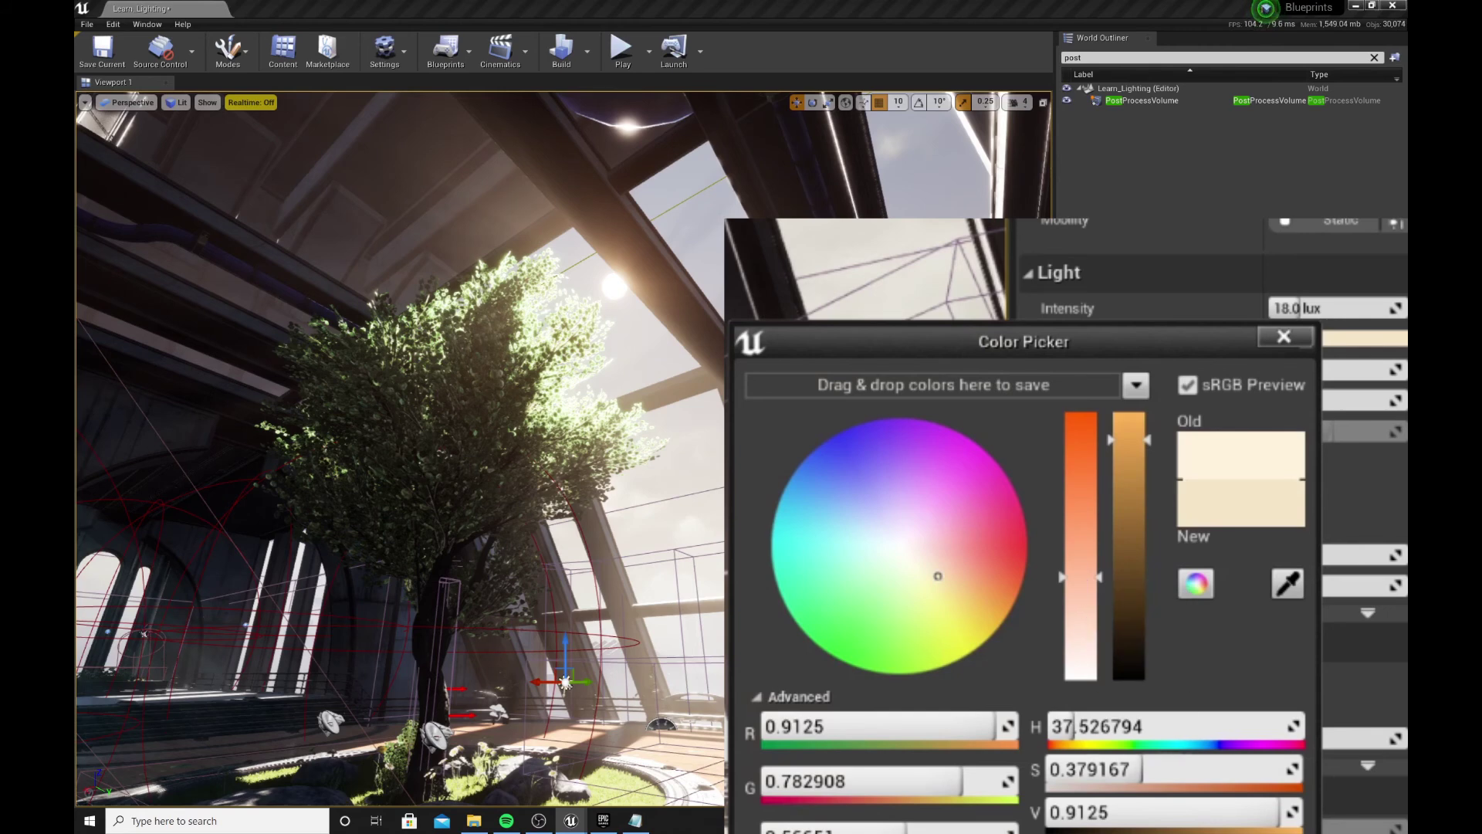
left_click(1124, 770)
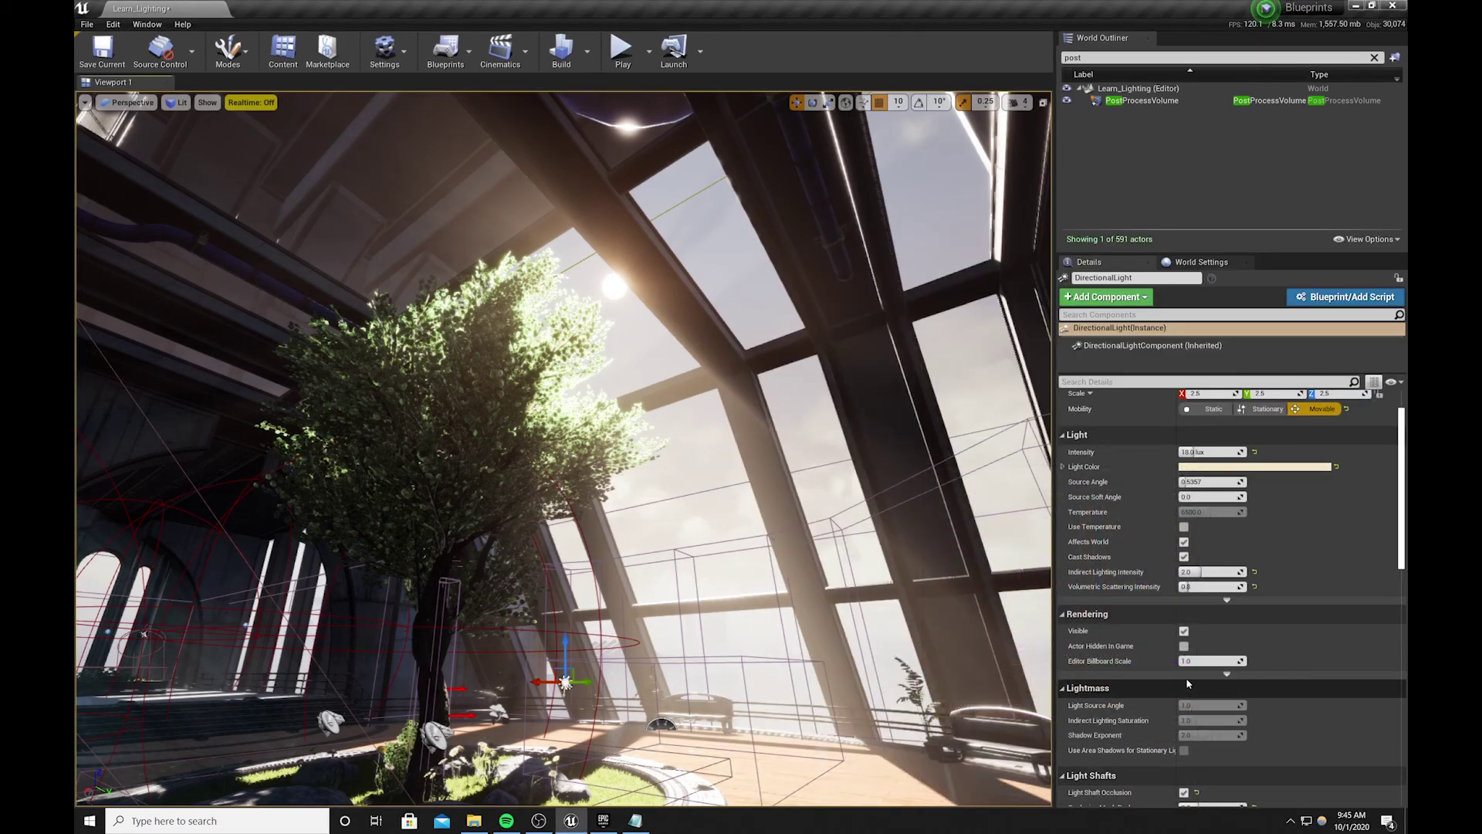
Set the directional light's Volumetric Scattering Intensity to 1.2.
left_click(1189, 587)
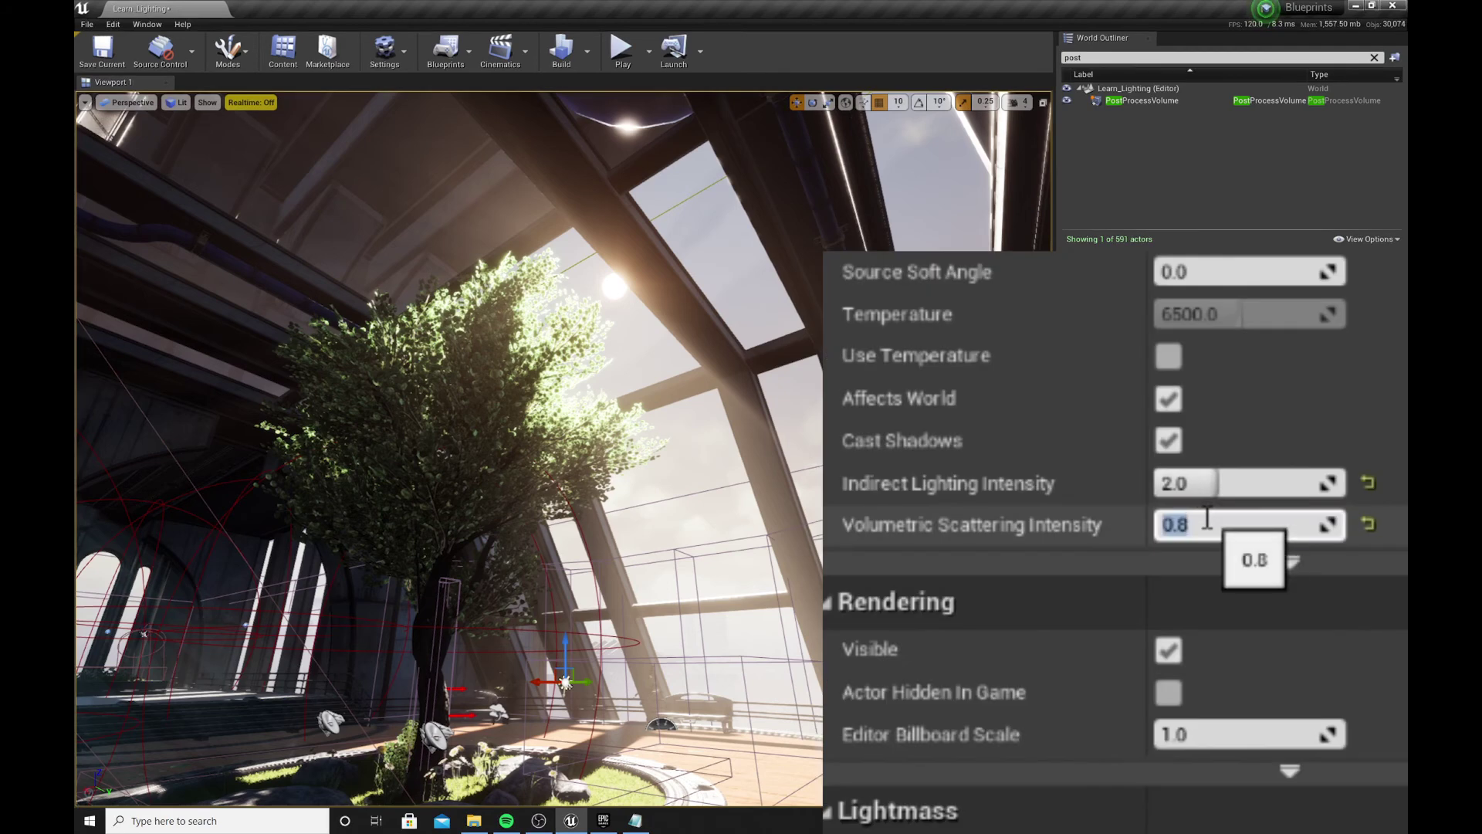
type("1.2")
key("Return")
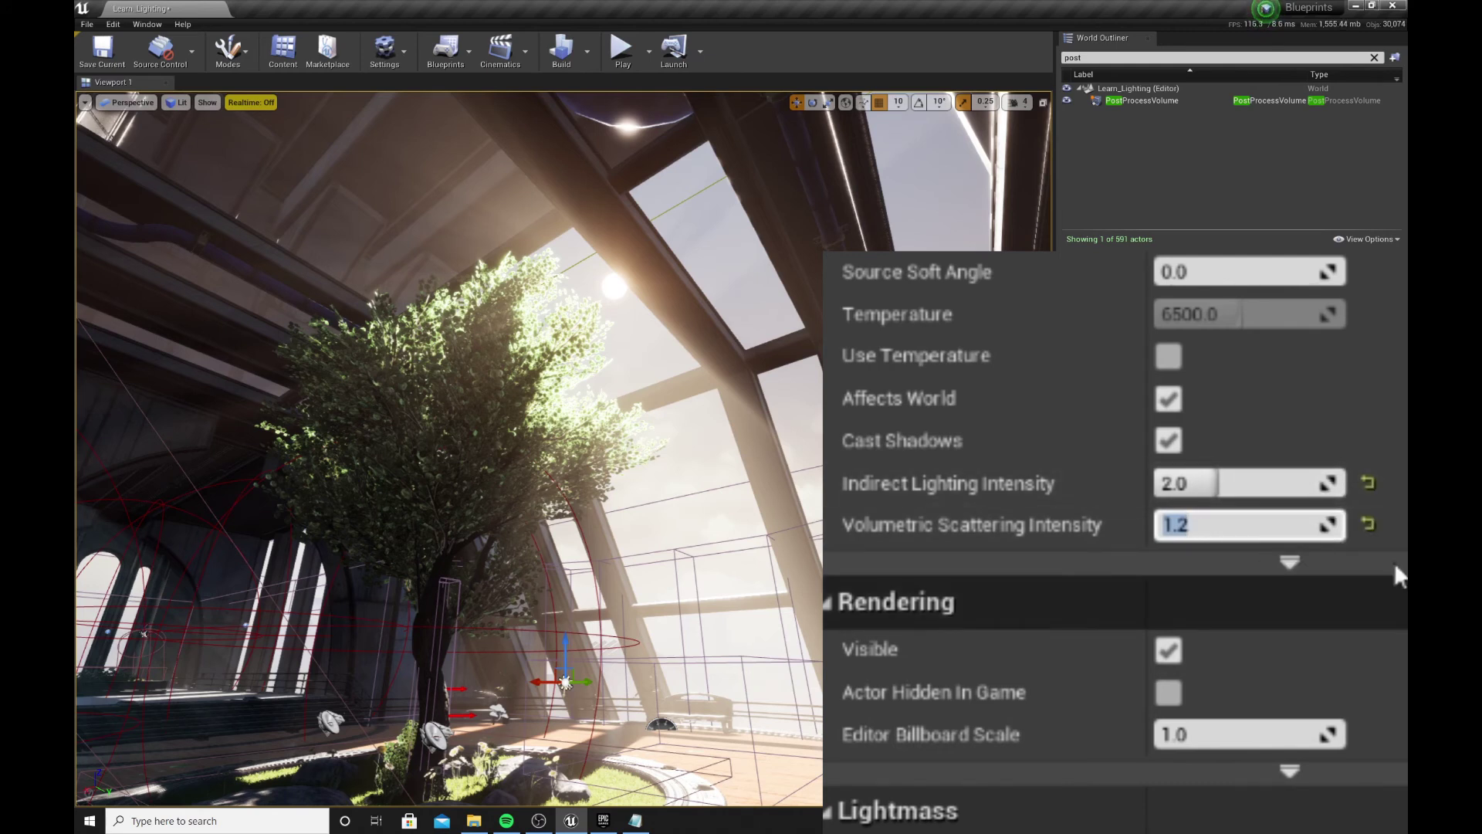
Try an Indirect Lighting Intensity of 3 on the directional light, and return it to 2.
left_click(1259, 473)
type("3")
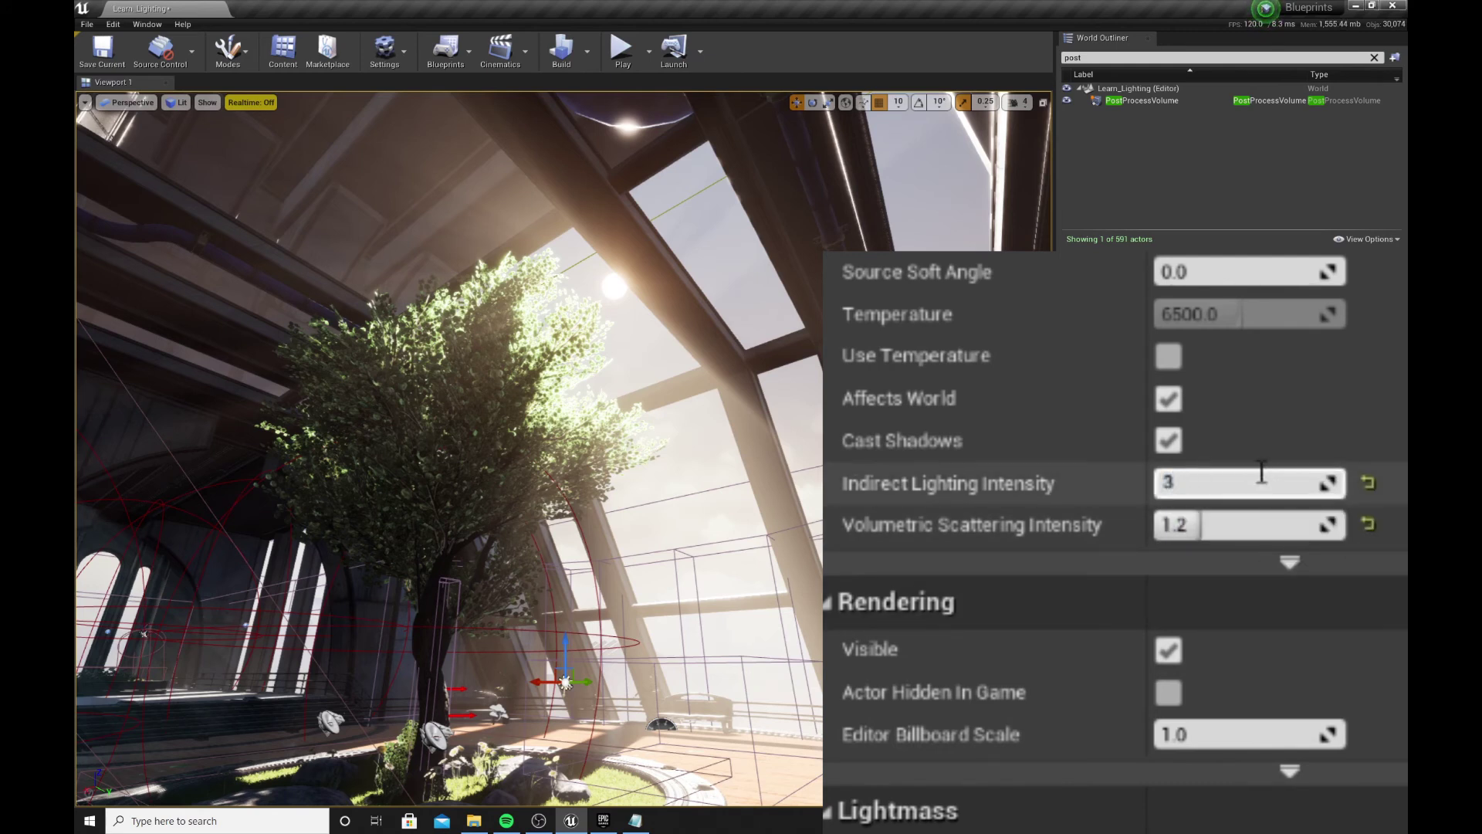
key("Return")
type("2")
key("Return")
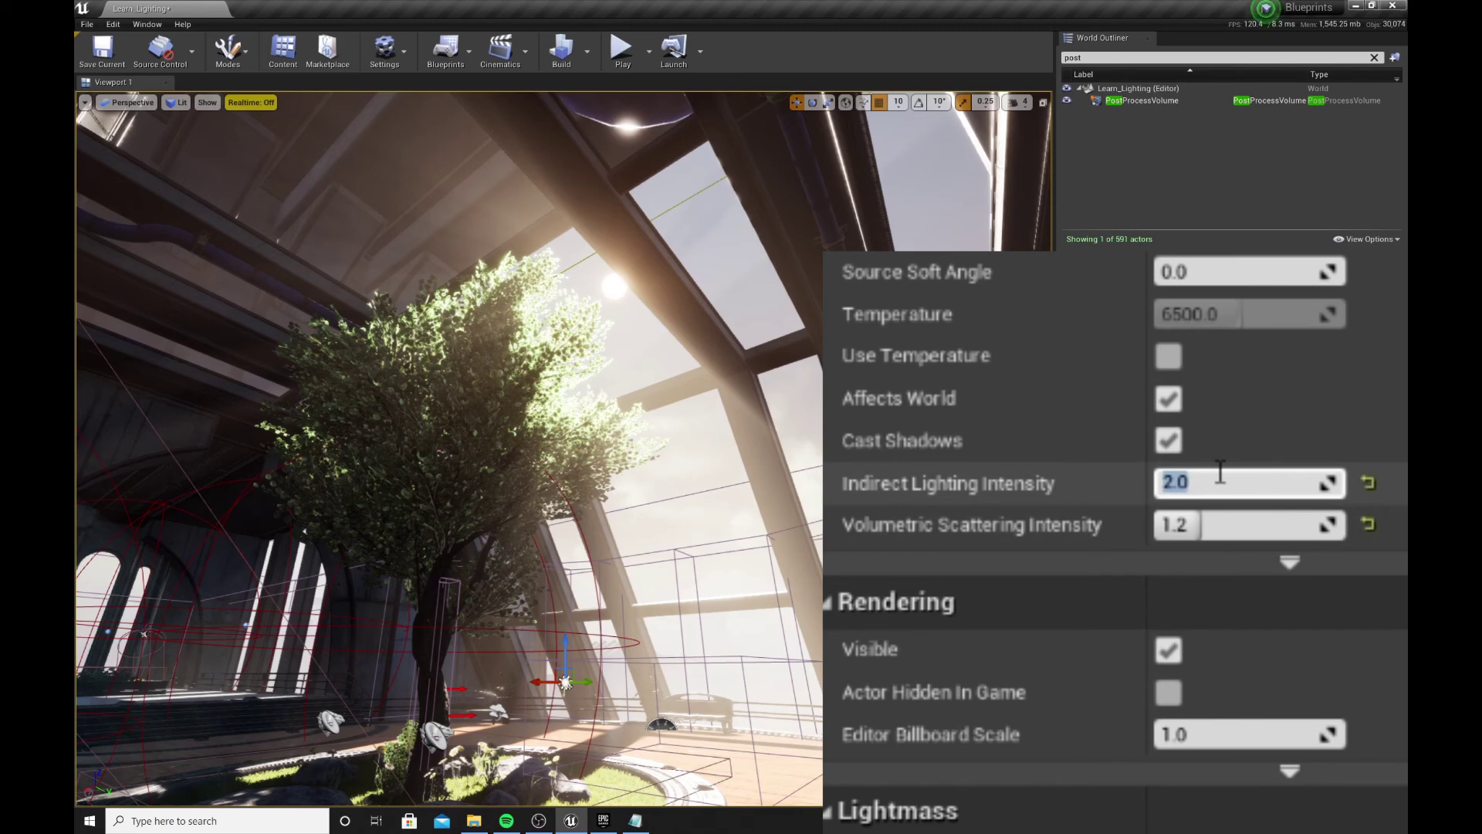
Deepen the sky light's blue Light Color by lowering its value and raising its saturation until red is 0.323889, and accept it.
scroll(1211, 486, "down", 3)
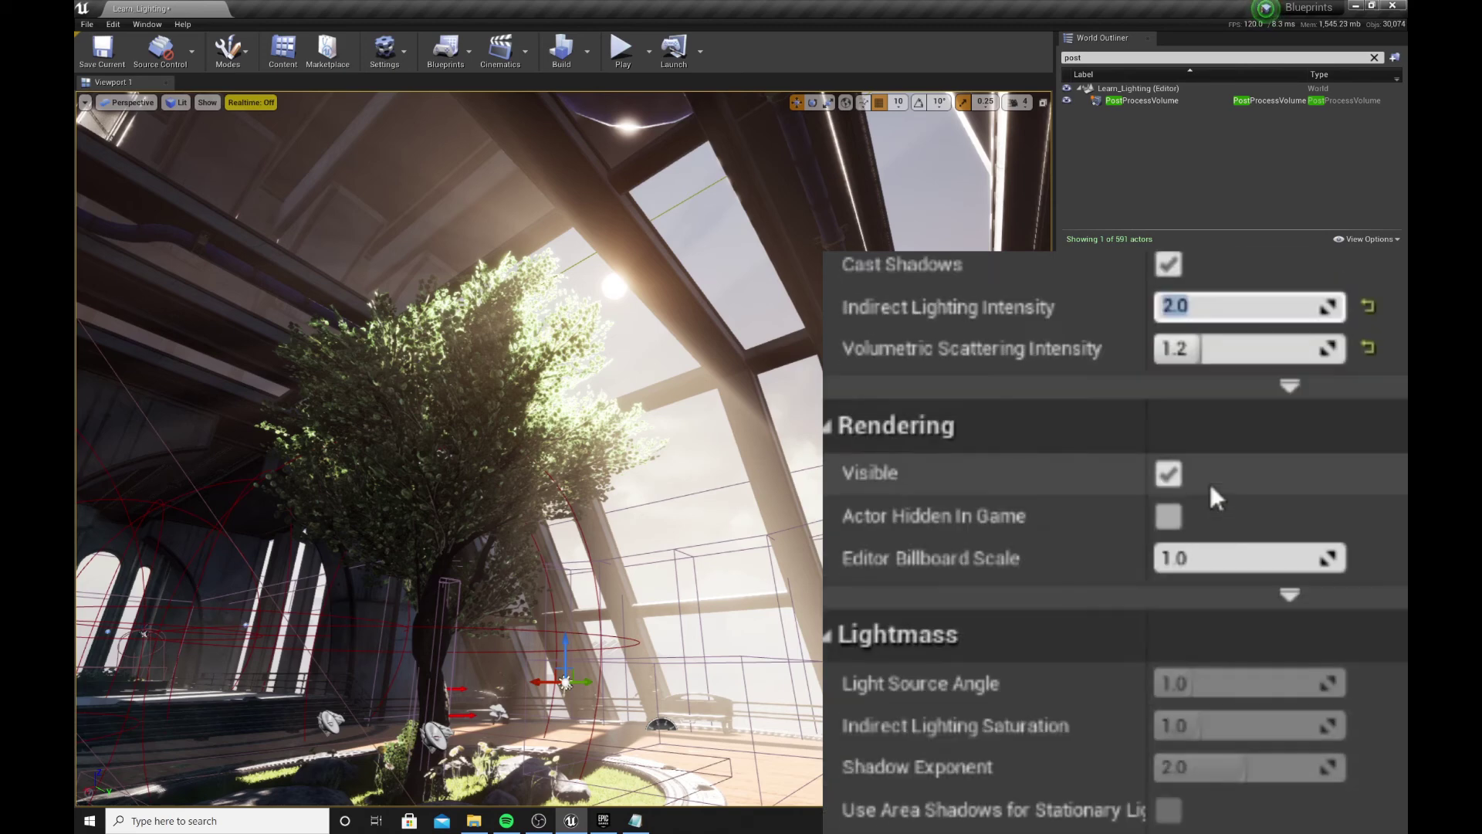
scroll(1211, 491, "up", 5)
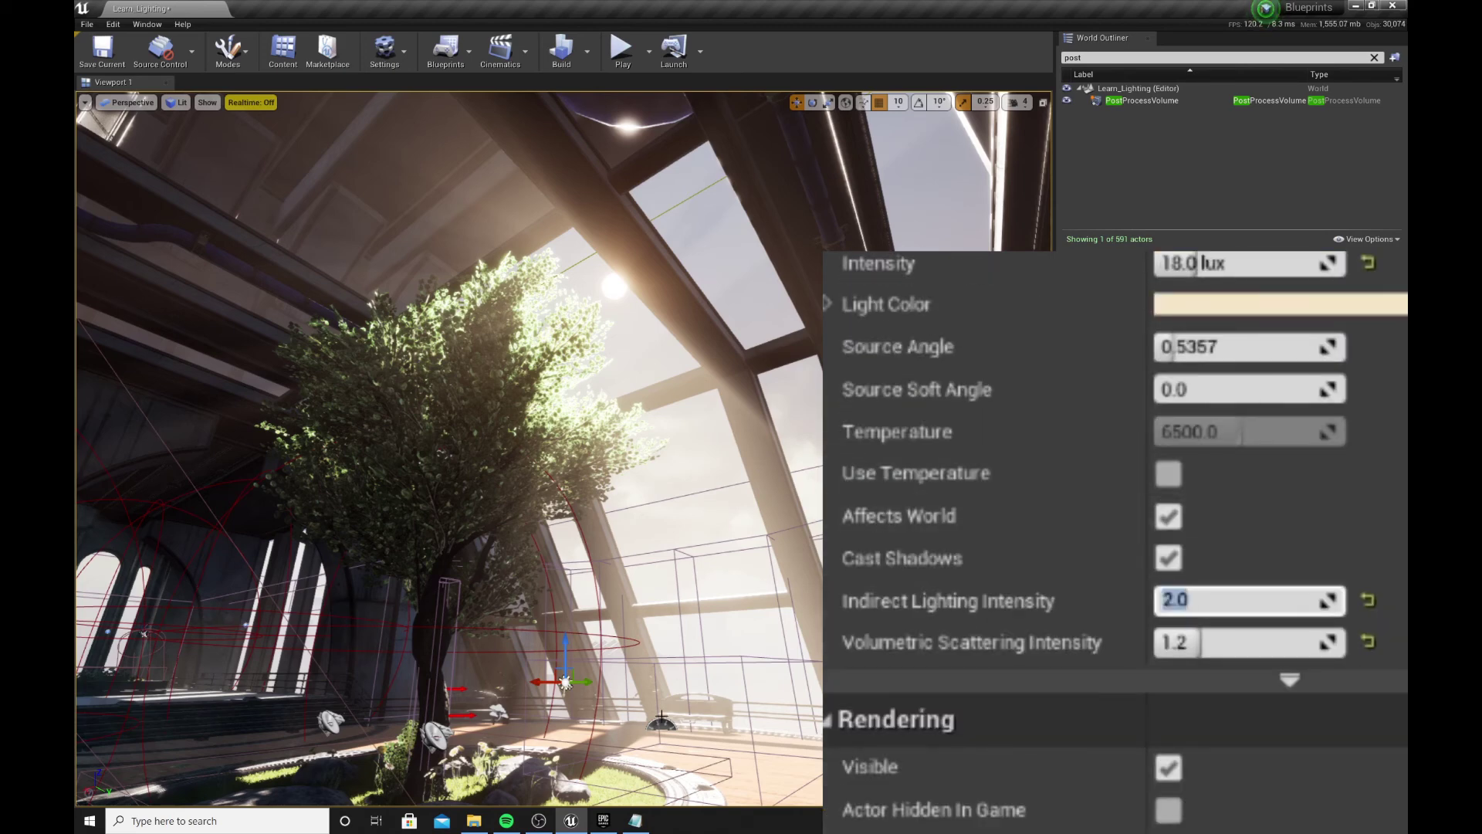
left_click(662, 719)
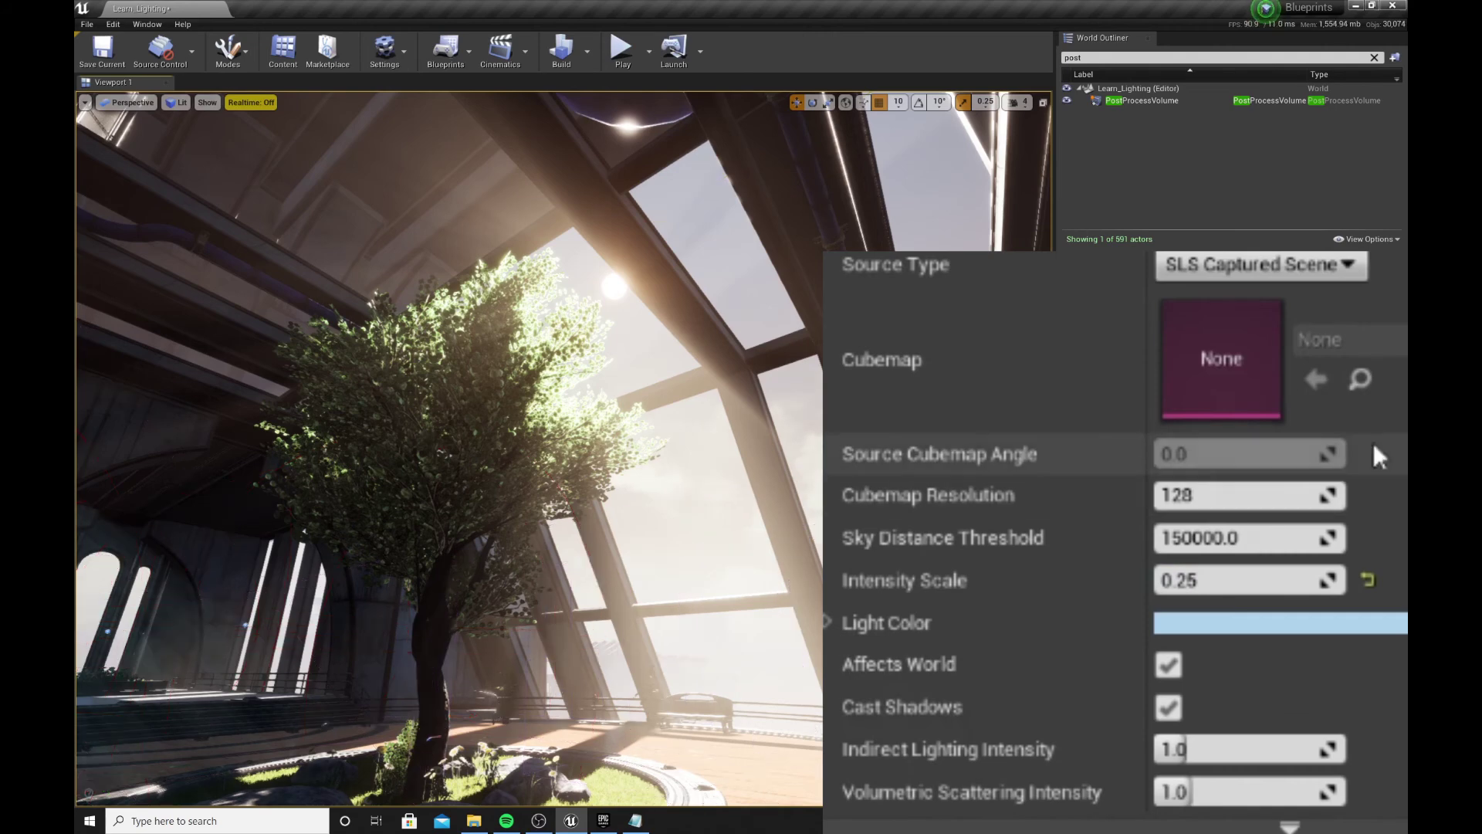
left_click(1273, 624)
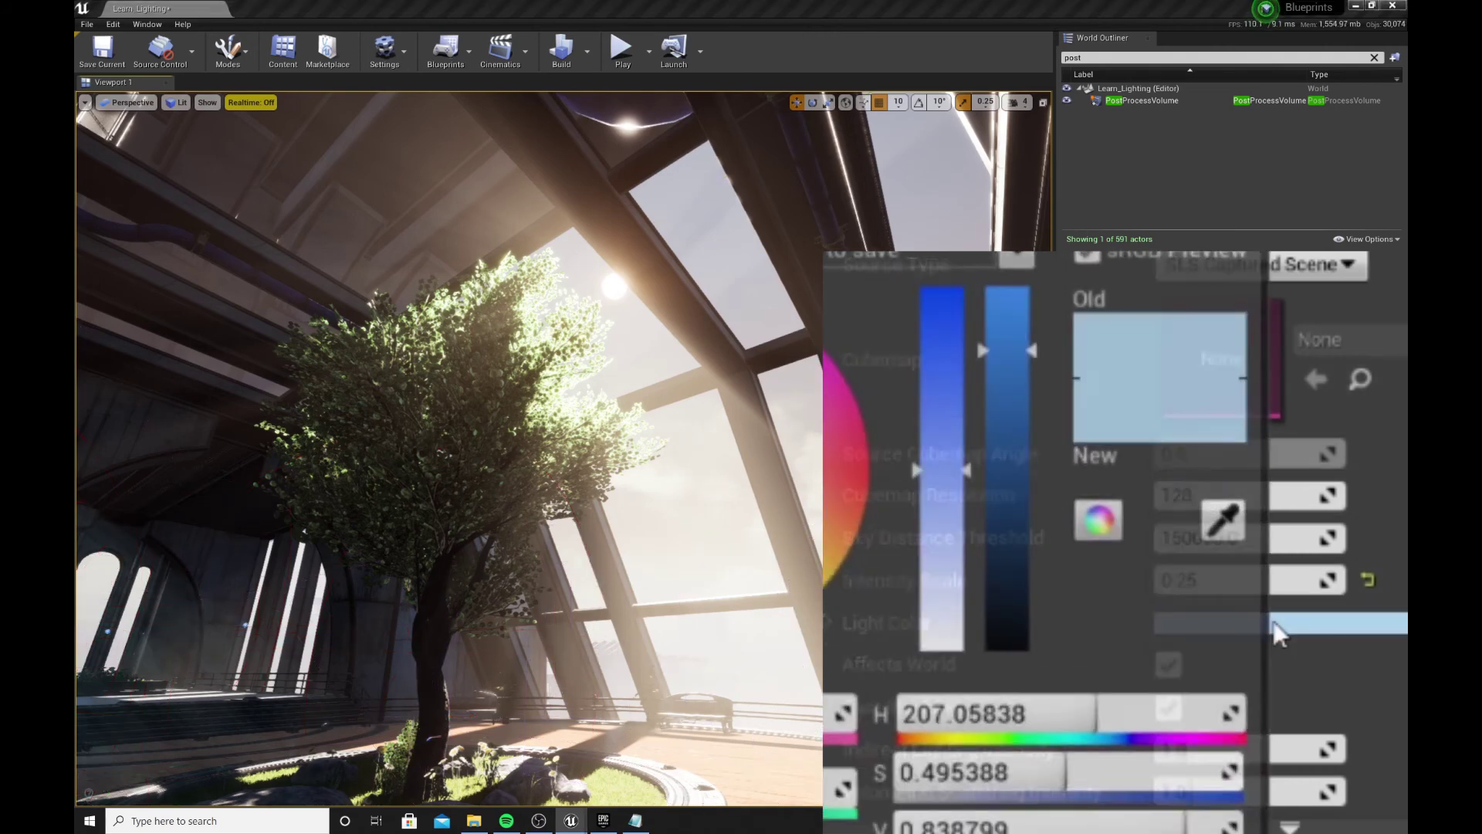
left_click(1259, 460)
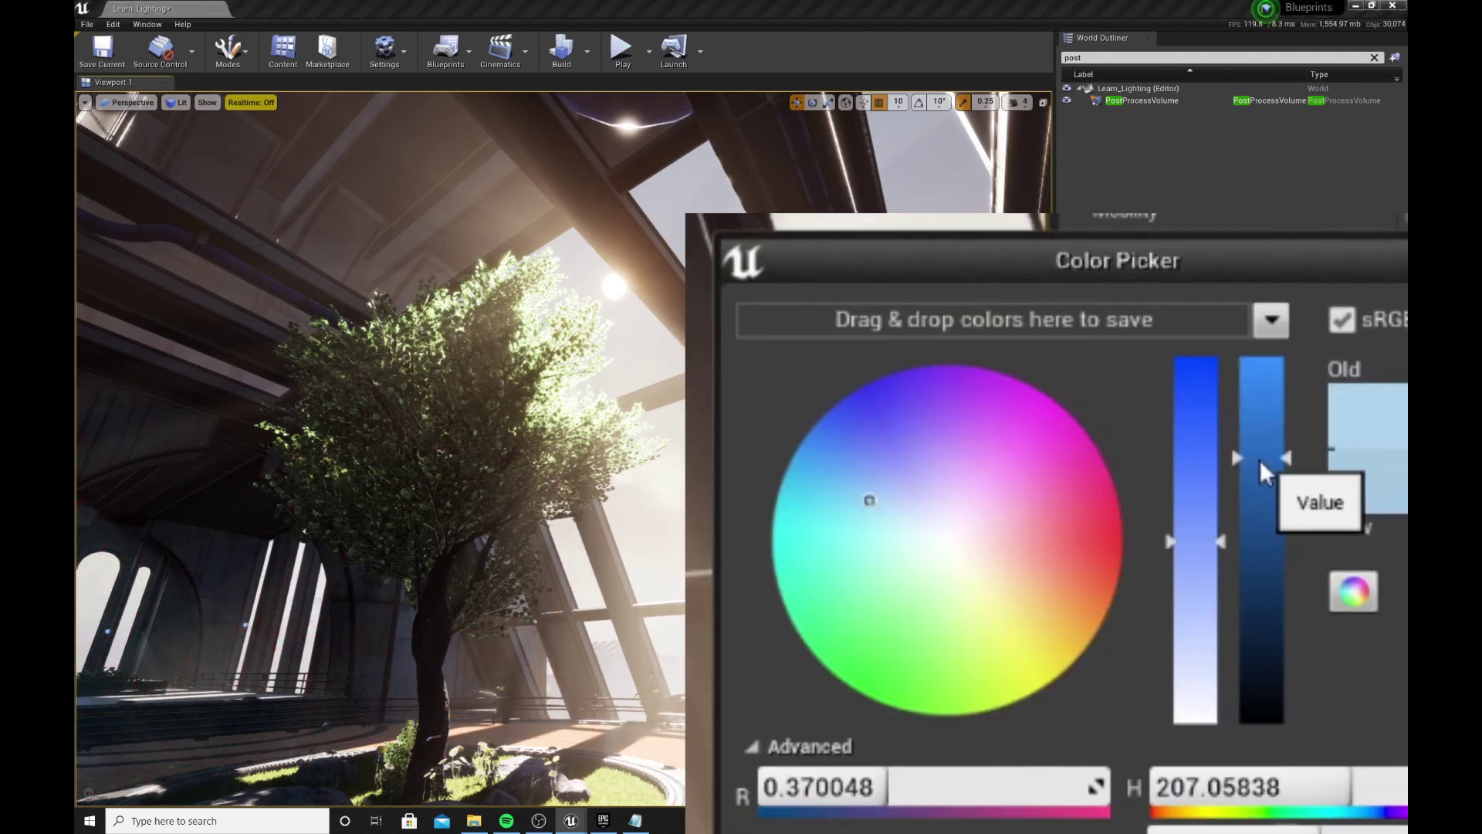
left_click_drag(1209, 540, 1208, 520)
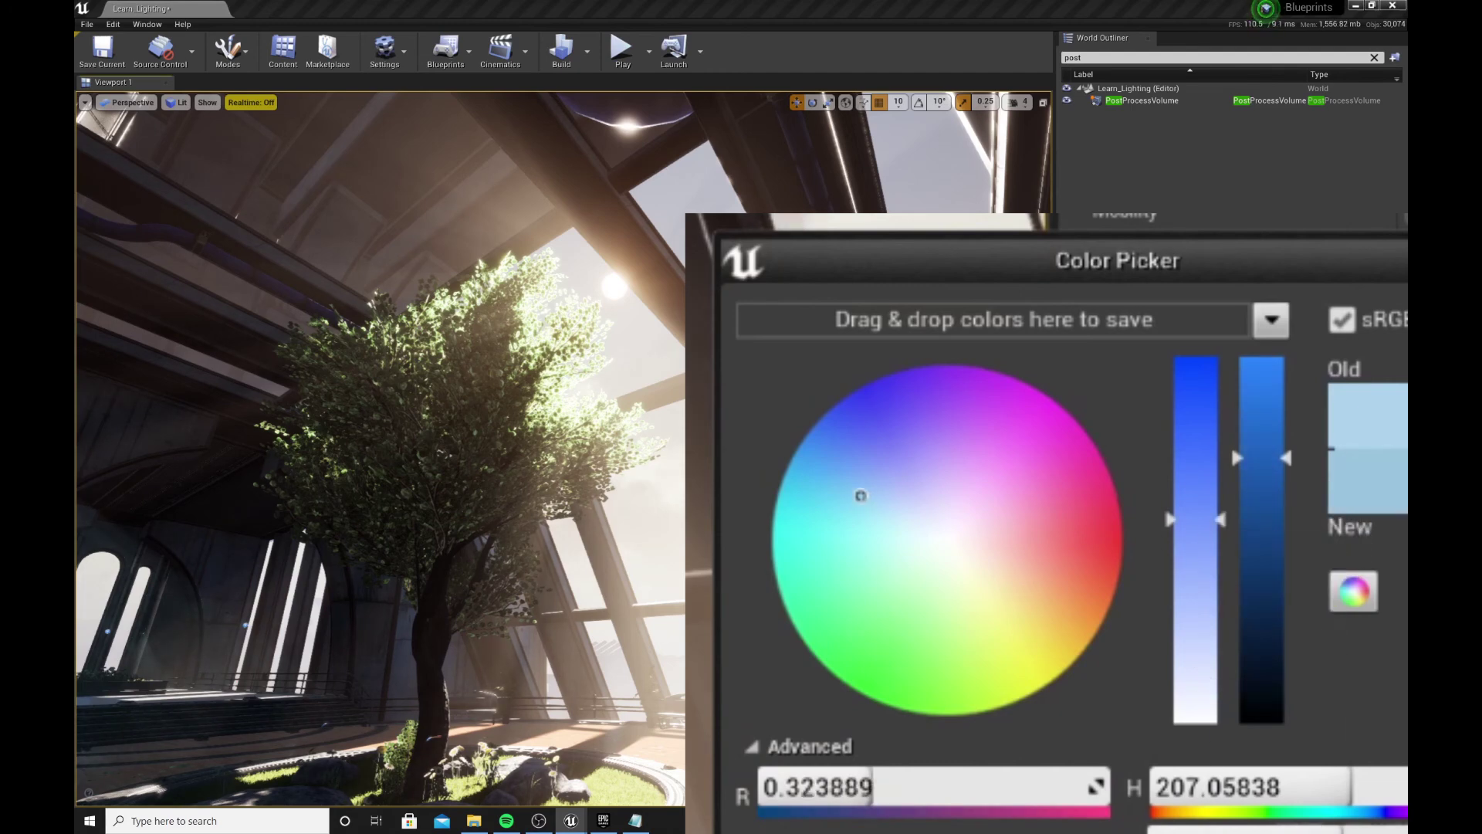
left_click(1131, 774)
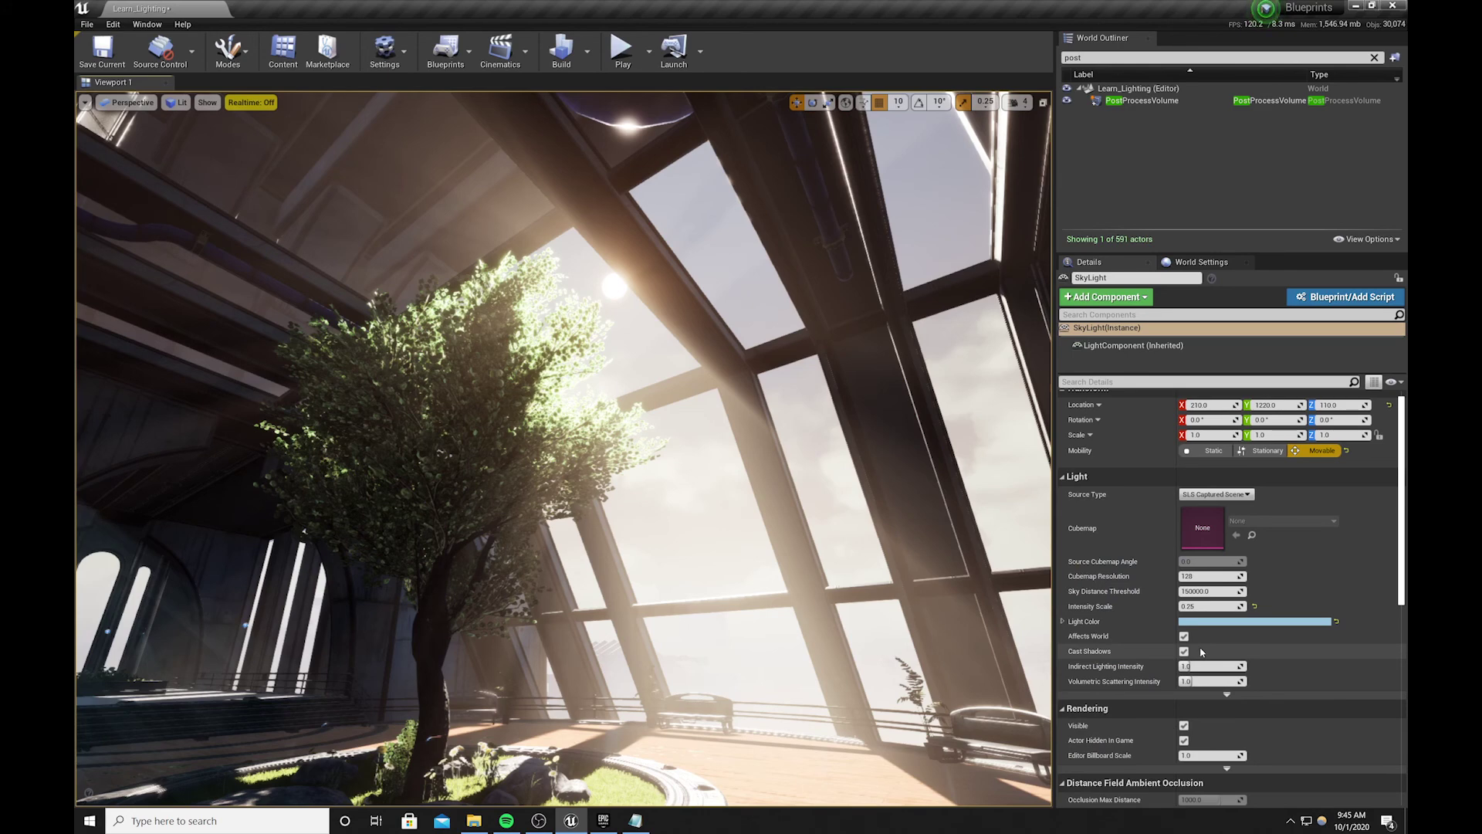
Show the editor icons, test the exponential height fog's Fog Density at 0.3, and set it to 0.15.
key("g")
left_click(500, 711)
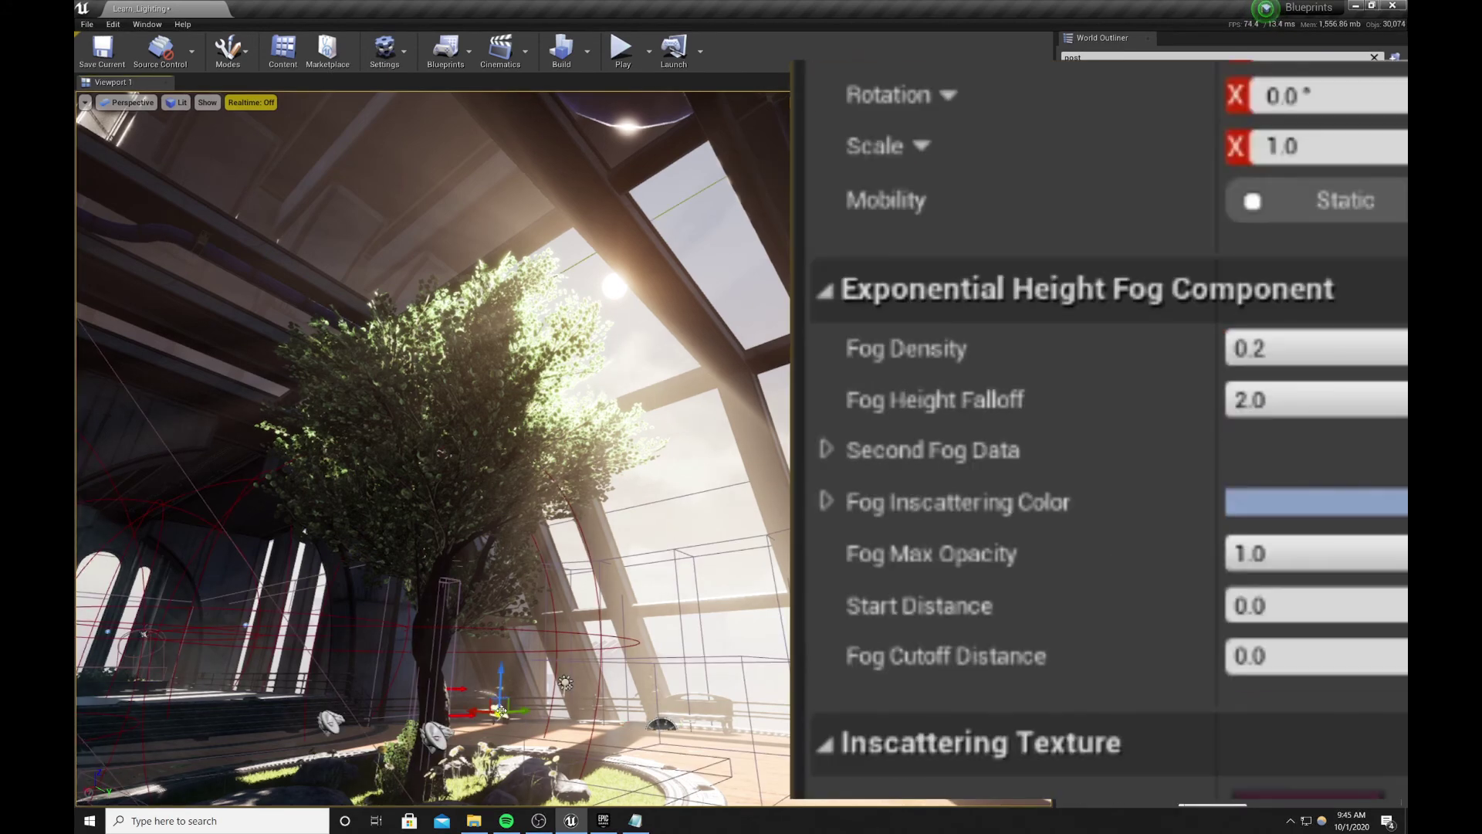
left_click(1324, 351)
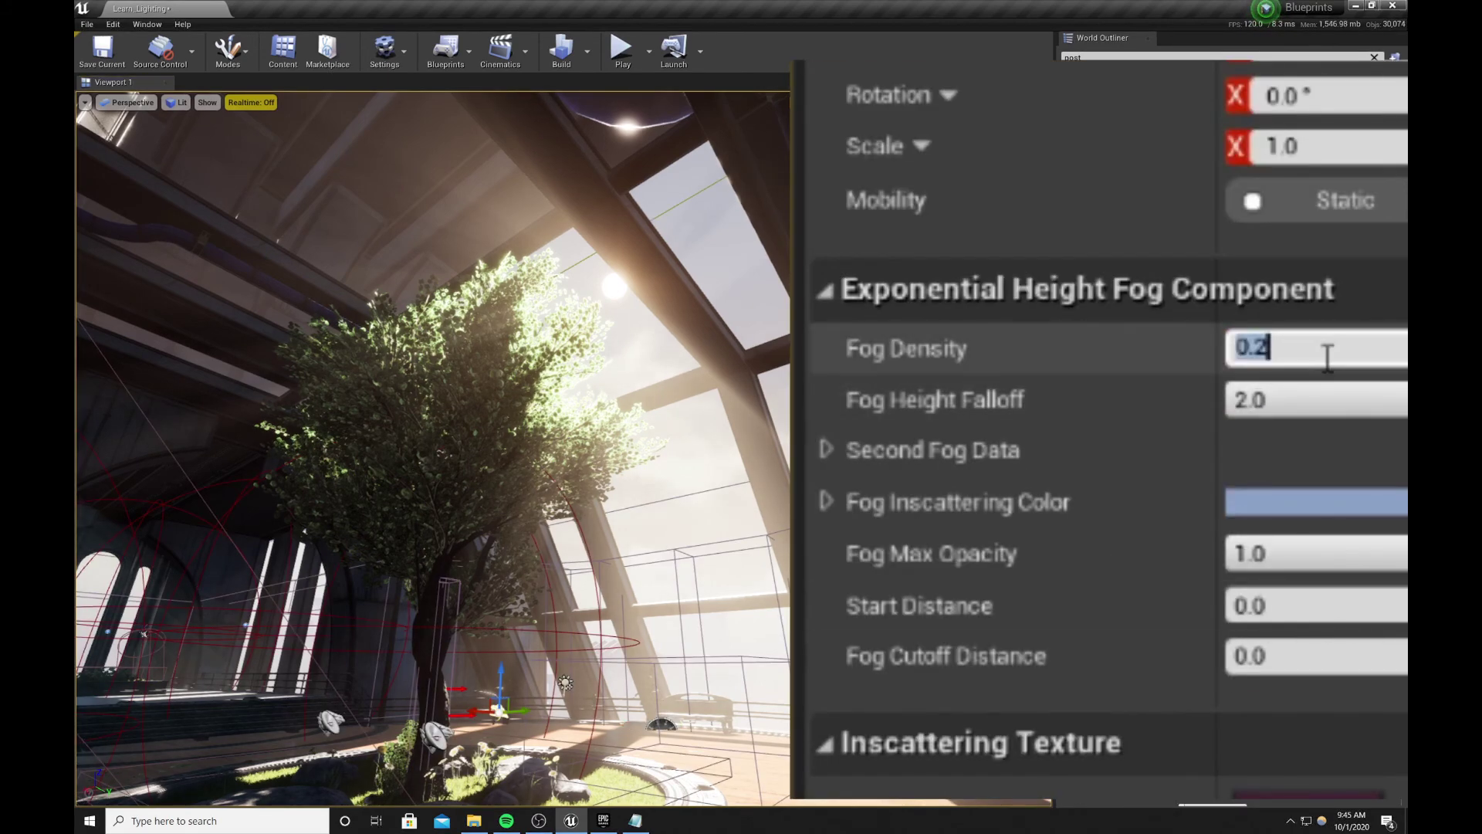
type(".3")
key("Return")
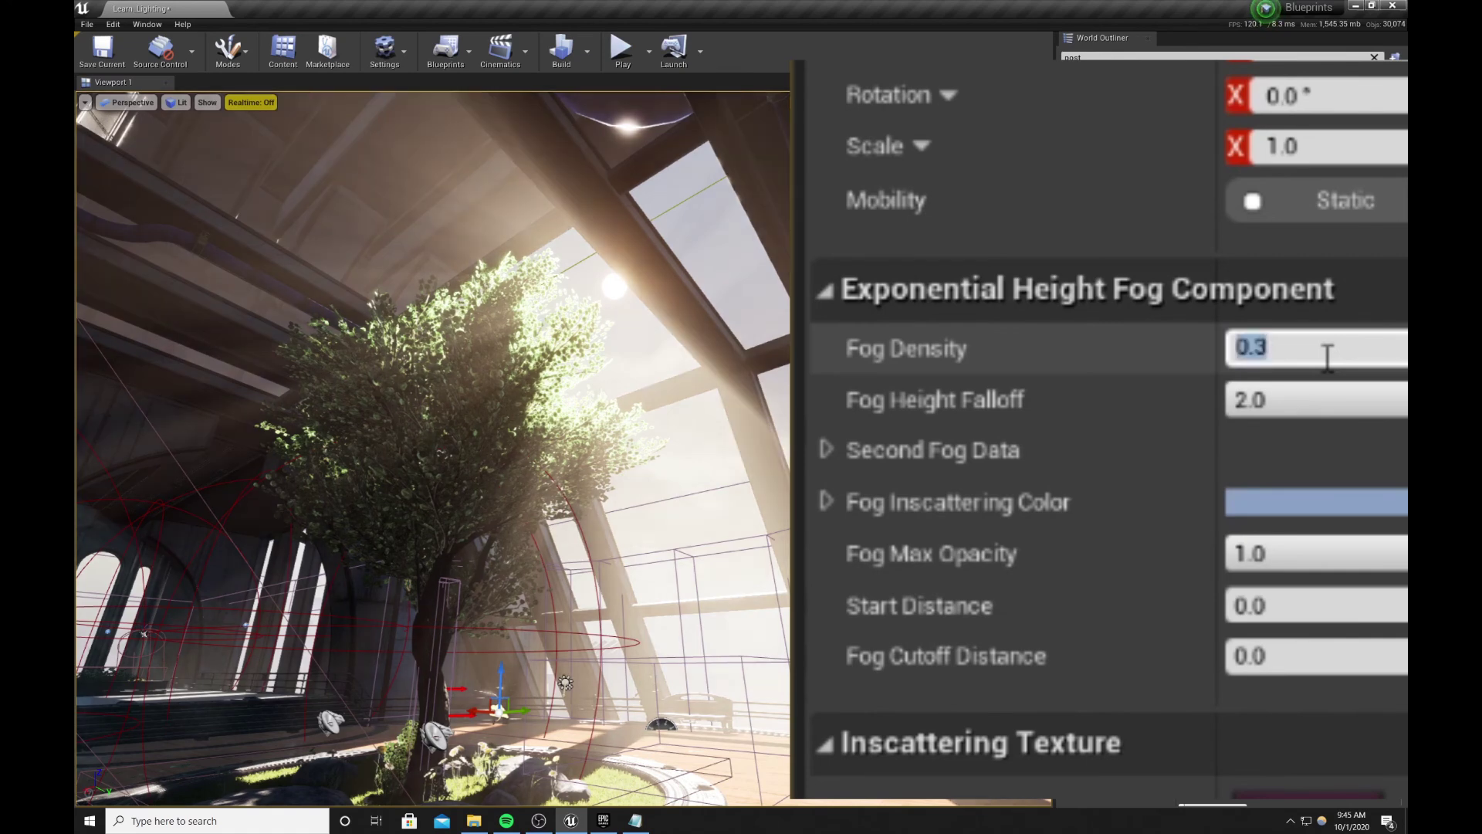
type(".15")
key("Return")
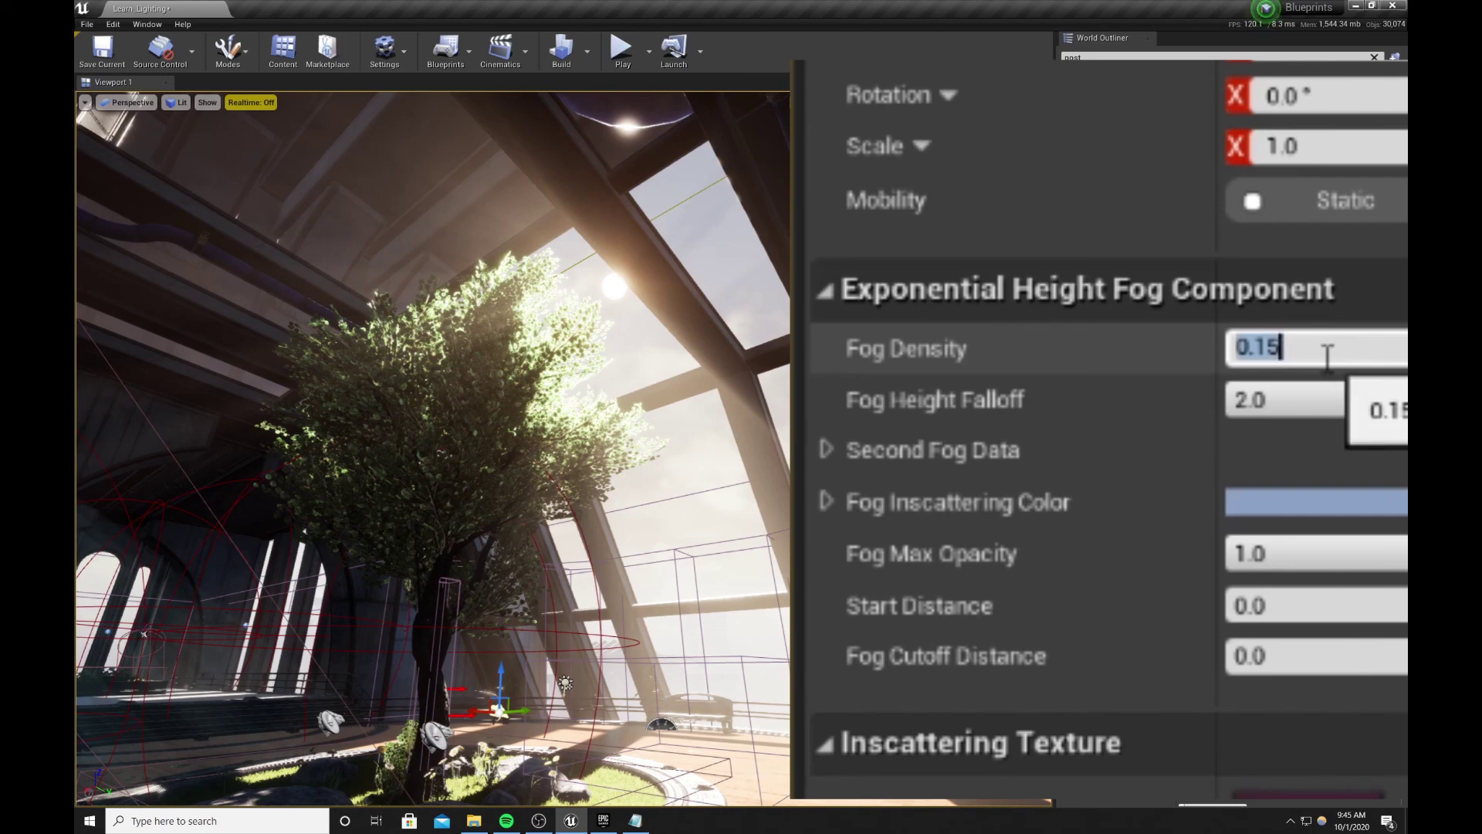
Set the Scattering Distribution of the volumetric fog to 0.145143, leaving the Fog Inscattering Color dialog without changes.
left_click(1359, 509)
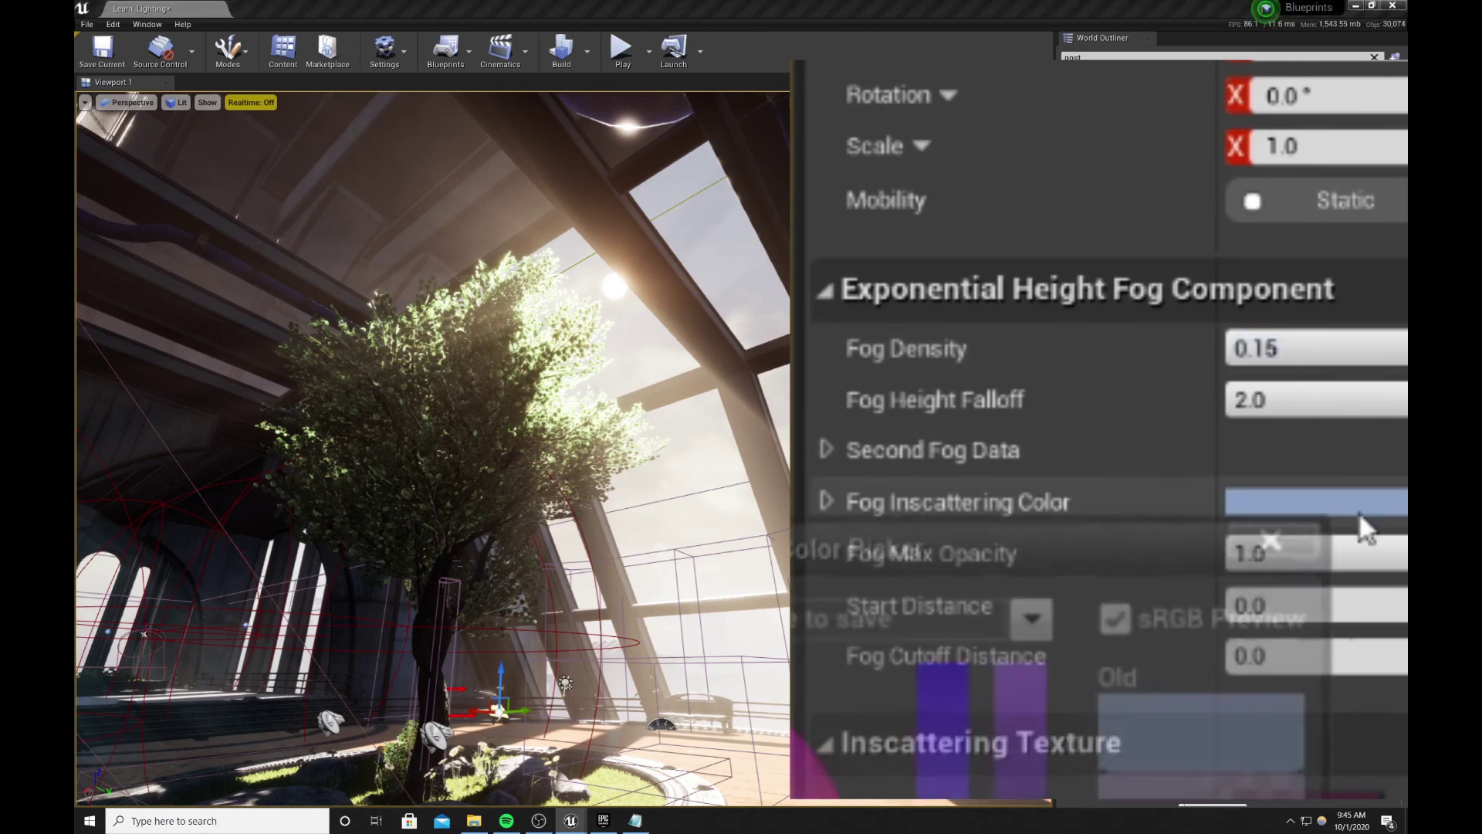
key("Escape")
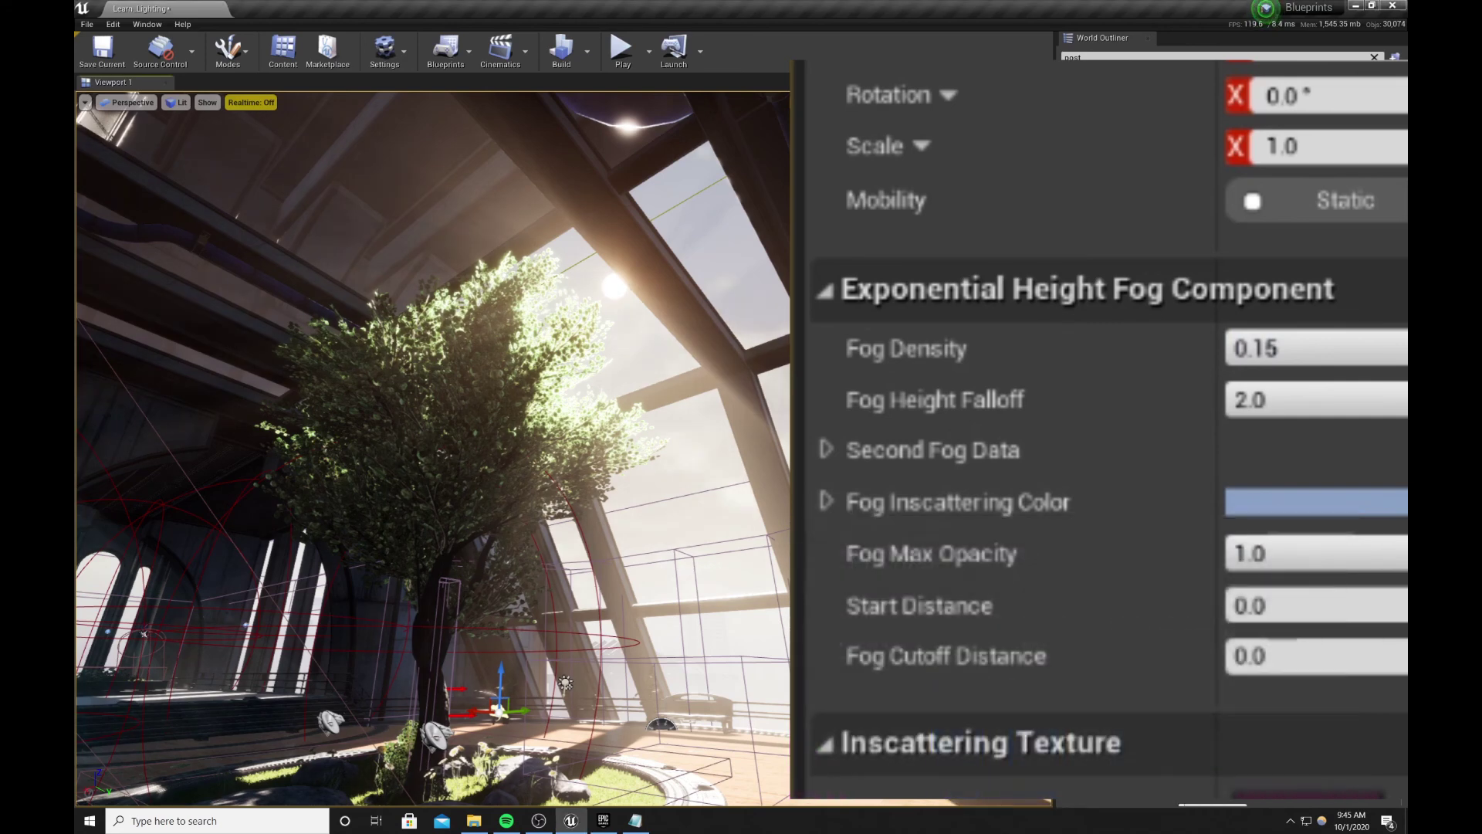
scroll(1109, 429, "down", 5)
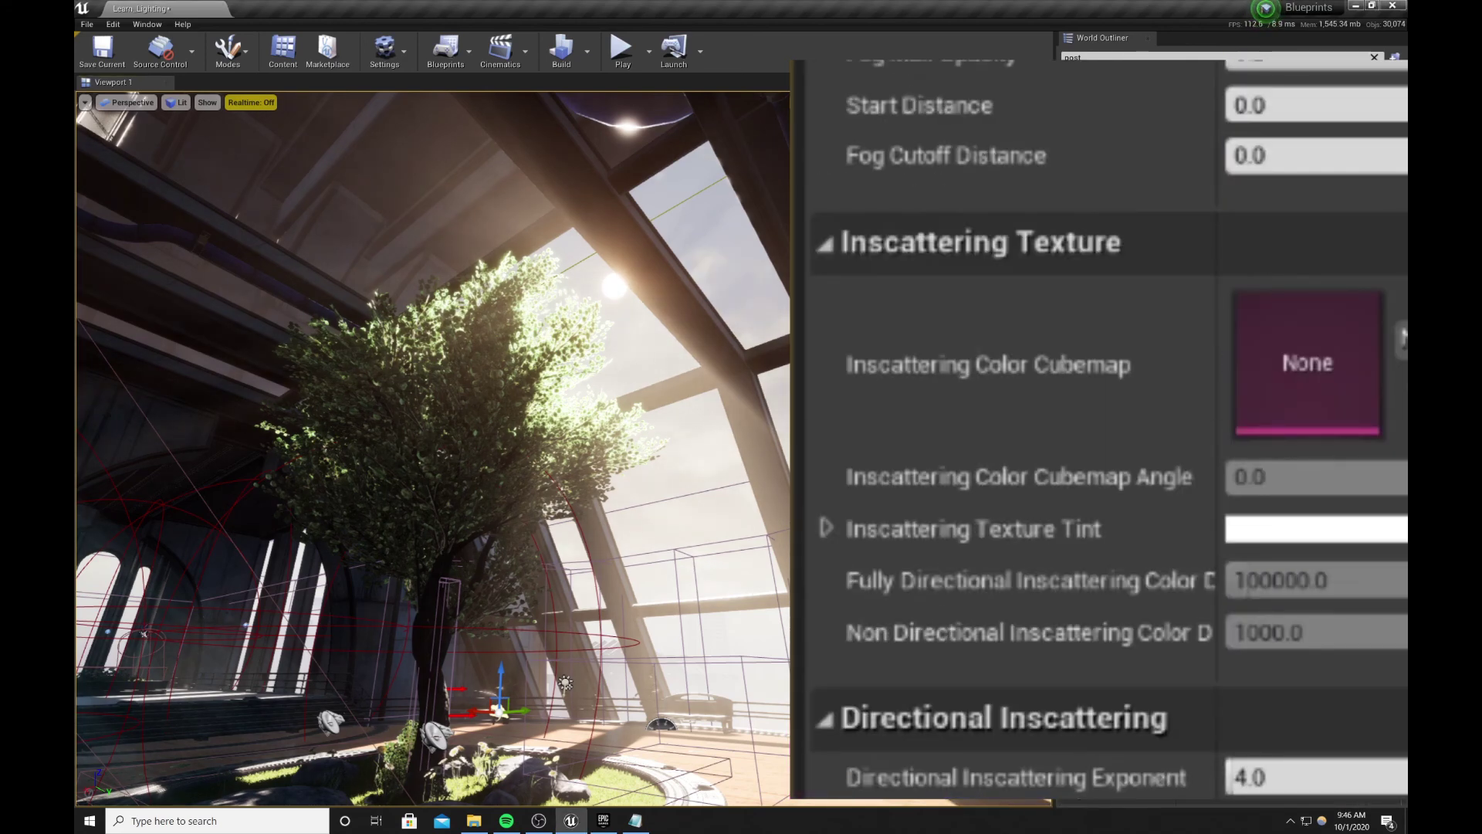
left_click_drag(1274, 448, 1214, 448)
mouse_move(1359, 448)
left_mouse_down()
mouse_move(1310, 448)
mouse_move(1401, 448)
mouse_move(1375, 448)
left_mouse_up()
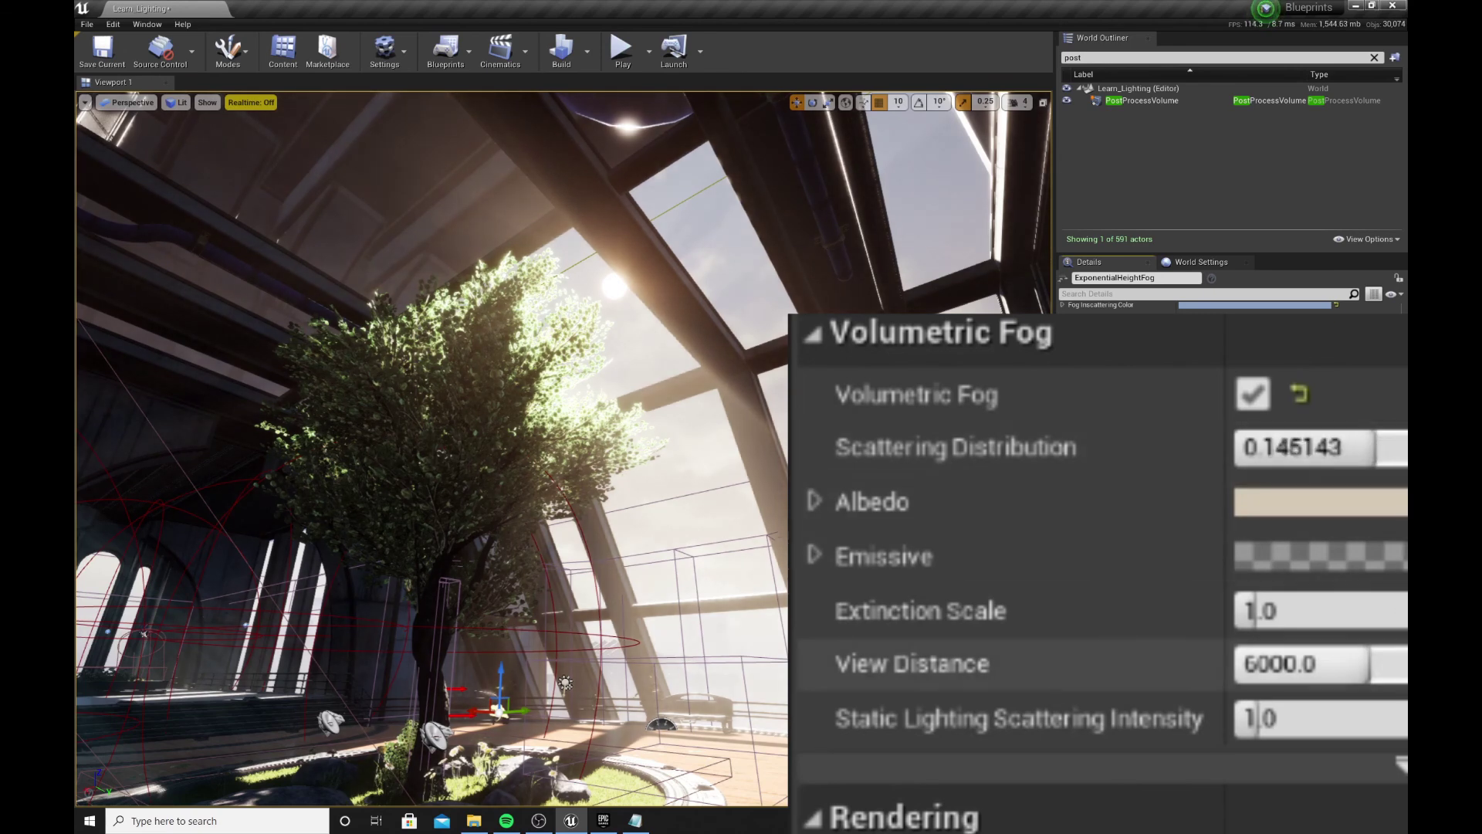
Give the volumetric fog a dim blue Emissive color with hue 206.565033, saturation 0.372678 and value 0.129167, and hide the editor icons.
left_click(1360, 557)
left_click_drag(1255, 623, 1201, 568)
left_click_drag(1031, 486, 941, 466)
mouse_move(1248, 627)
left_mouse_down()
mouse_move(1239, 569)
mouse_move(1241, 601)
left_mouse_up()
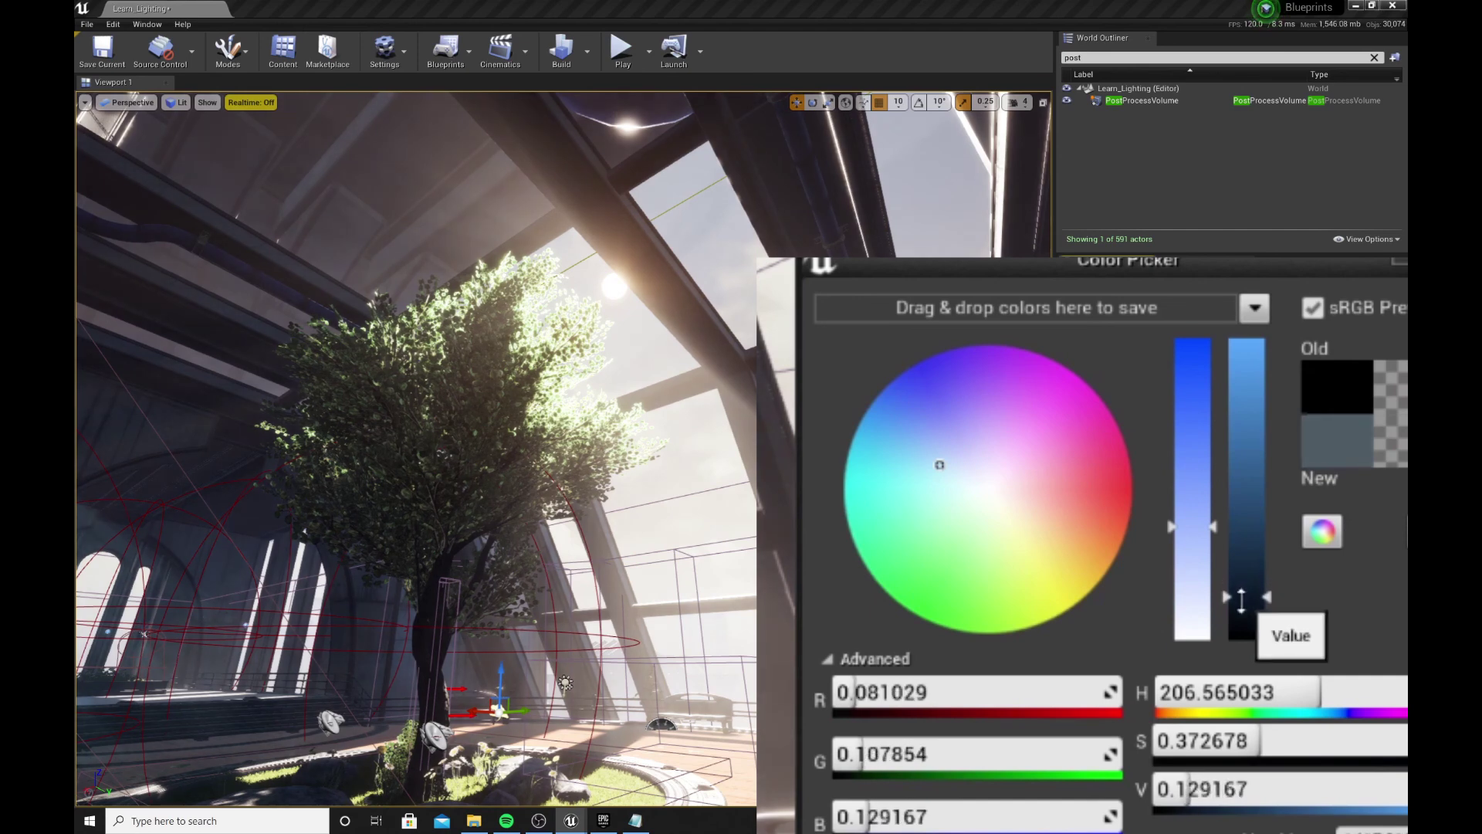
key("Return")
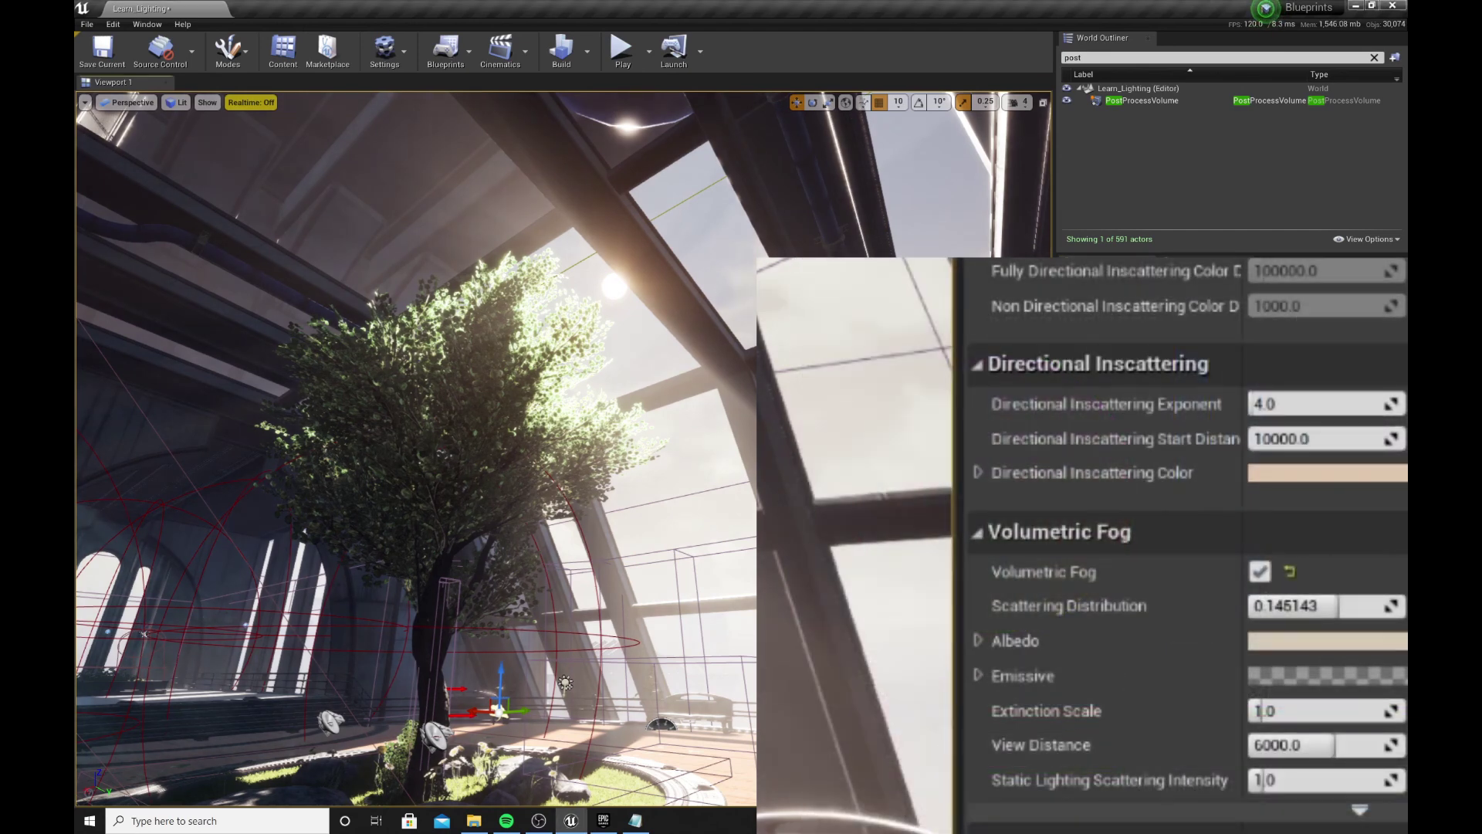
right_click_drag(702, 637, 700, 637)
key("g")
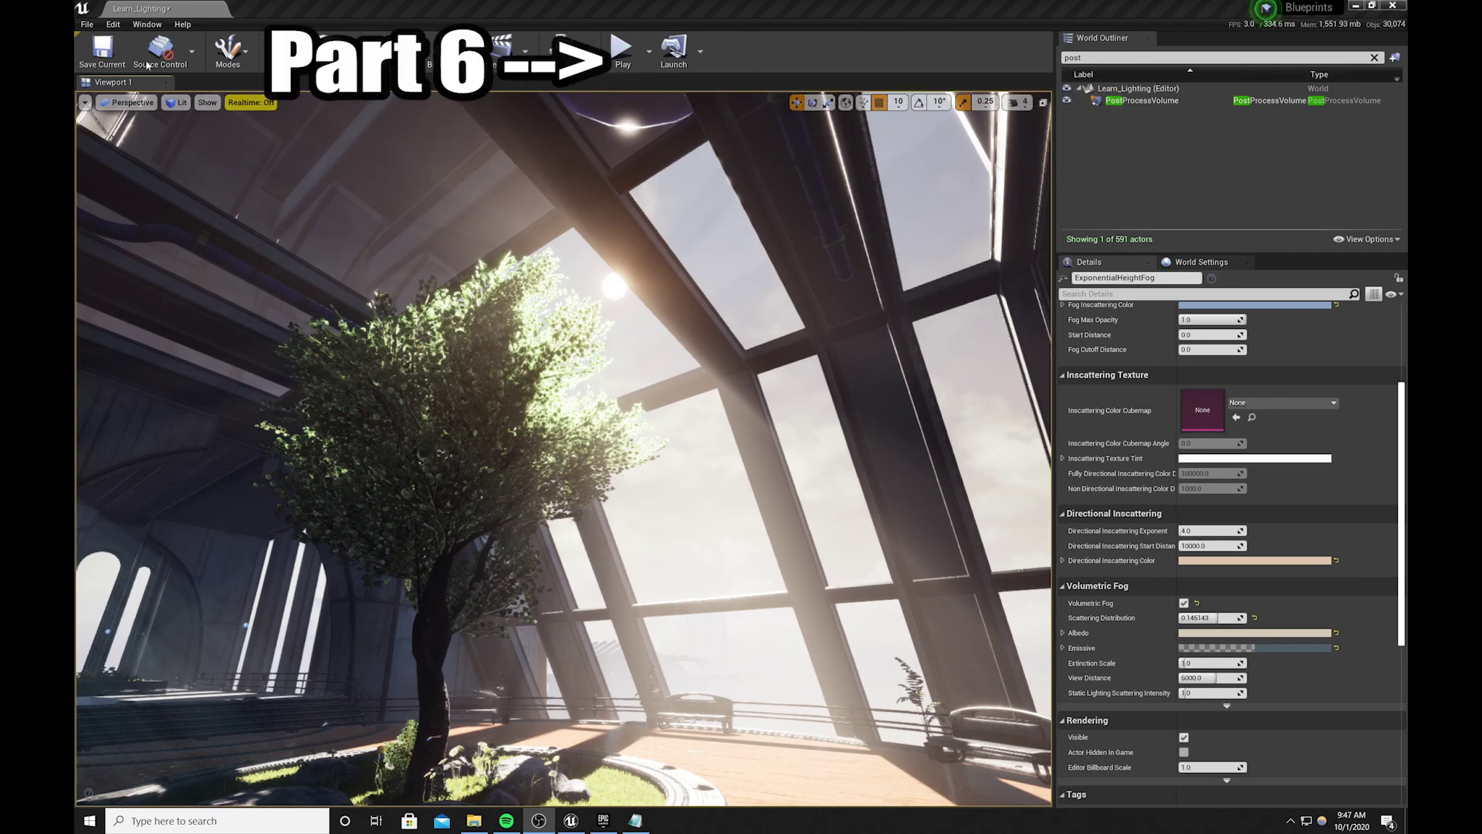
Save the current level and start building its lighting.
left_click(96, 58)
left_click(586, 51)
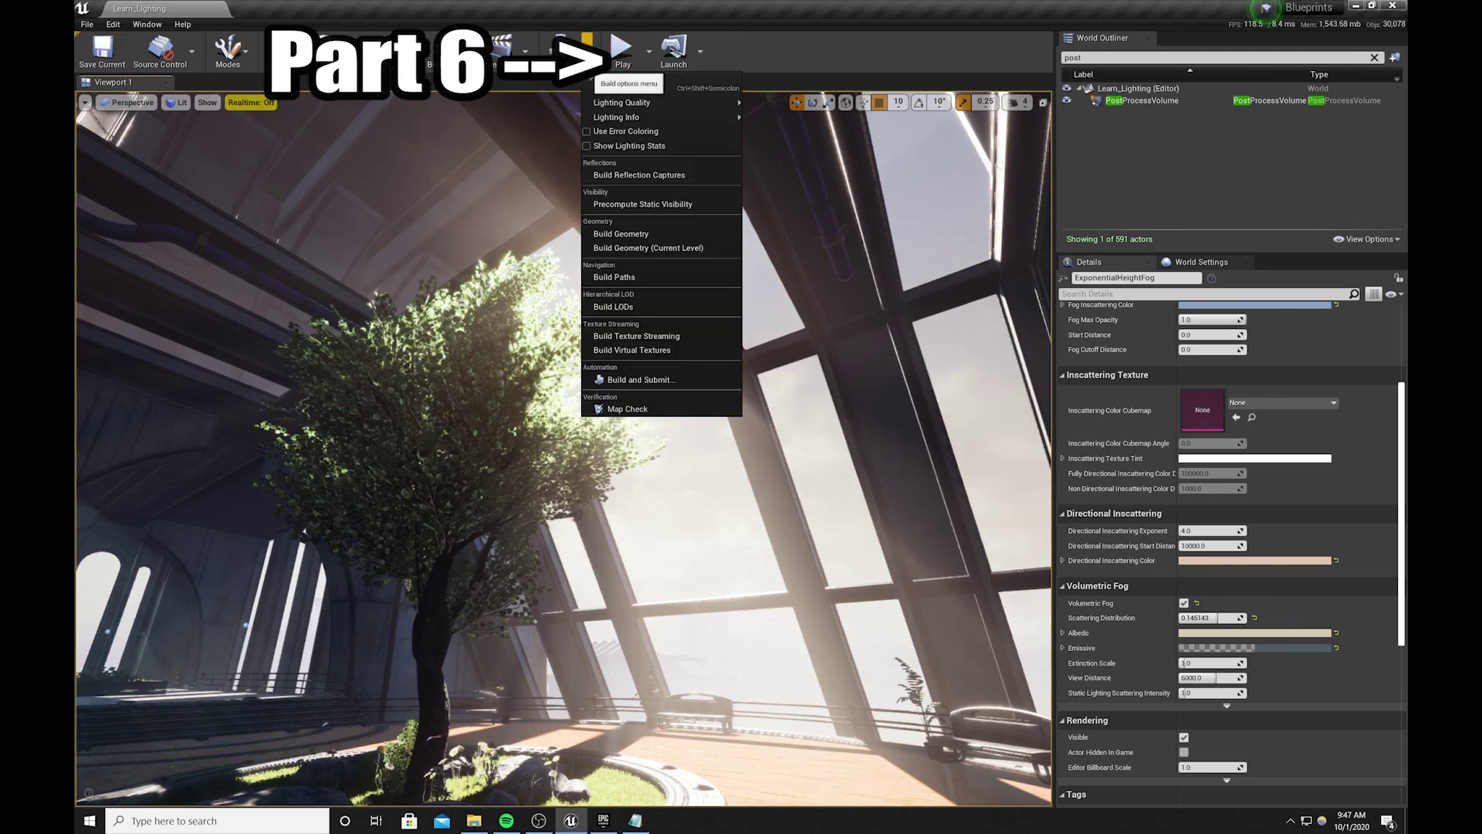
left_click(608, 91)
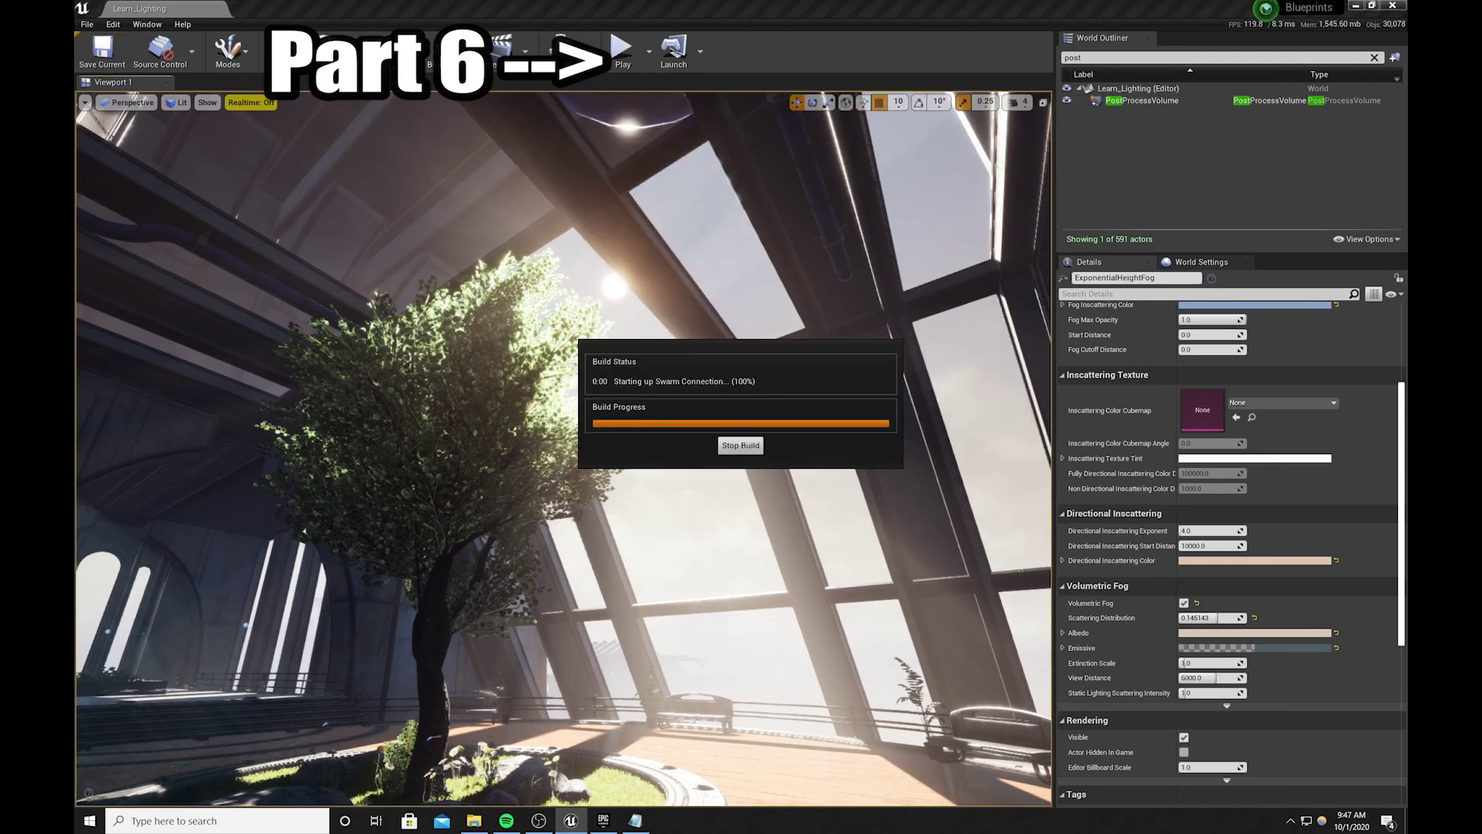